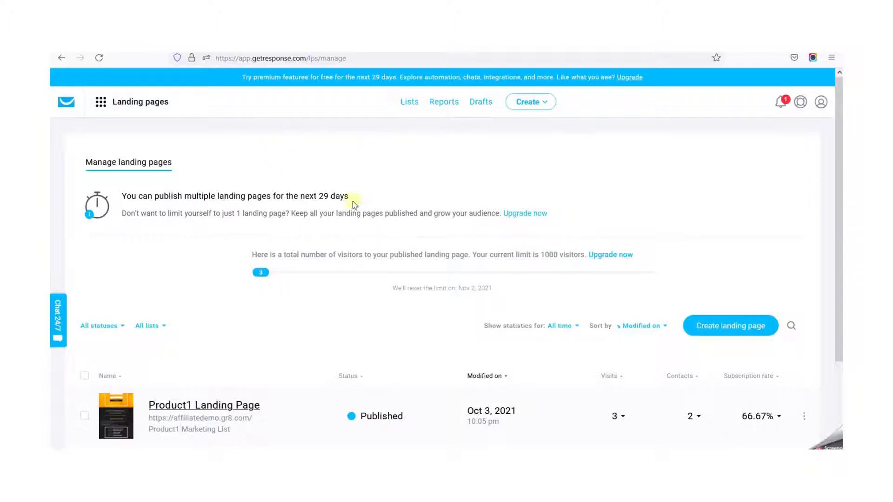
- Go to the landing pages section and start creating a new landing page
{"action": "scroll", "coordinate": [349, 288], "scroll_direction": "down", "scroll_amount": 3}
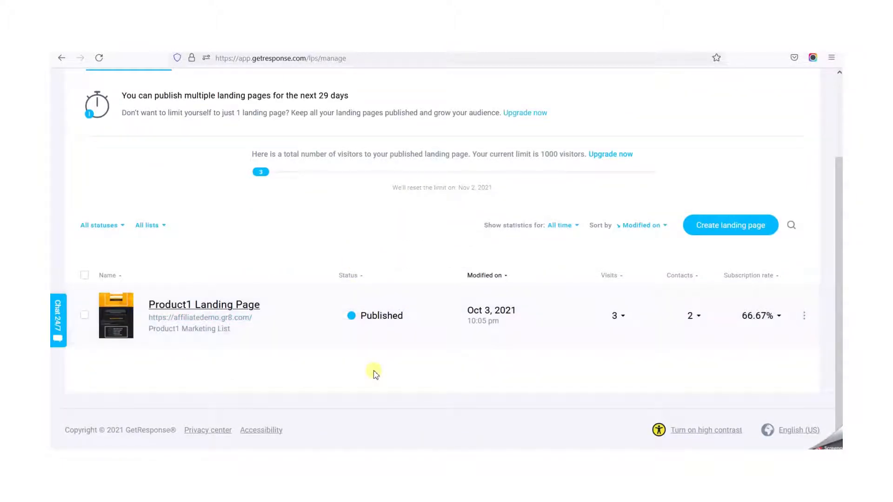
{"action": "scroll", "coordinate": [374, 372], "scroll_direction": "up", "scroll_amount": 3}
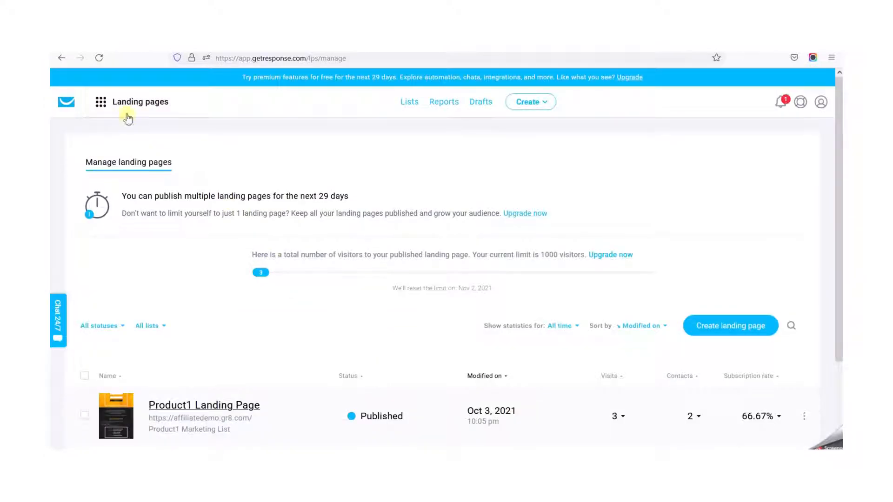
{"action": "left_click", "coordinate": [98, 105]}
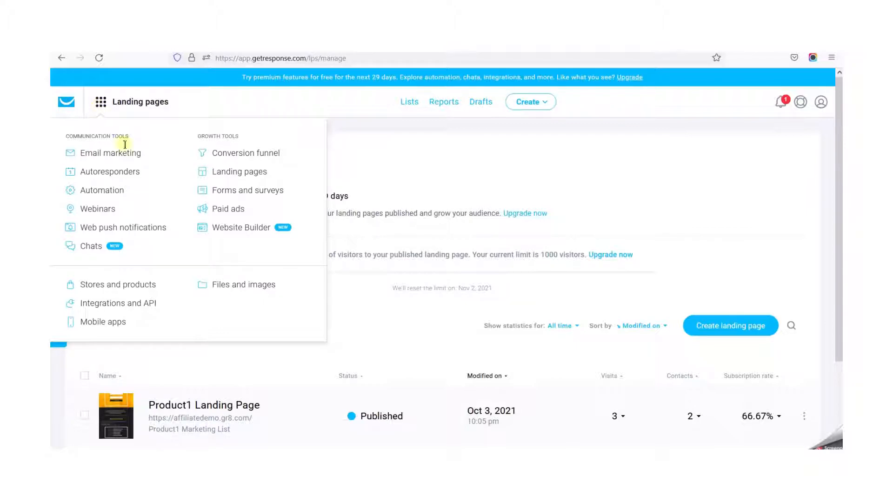
{"action": "left_click", "coordinate": [238, 173]}
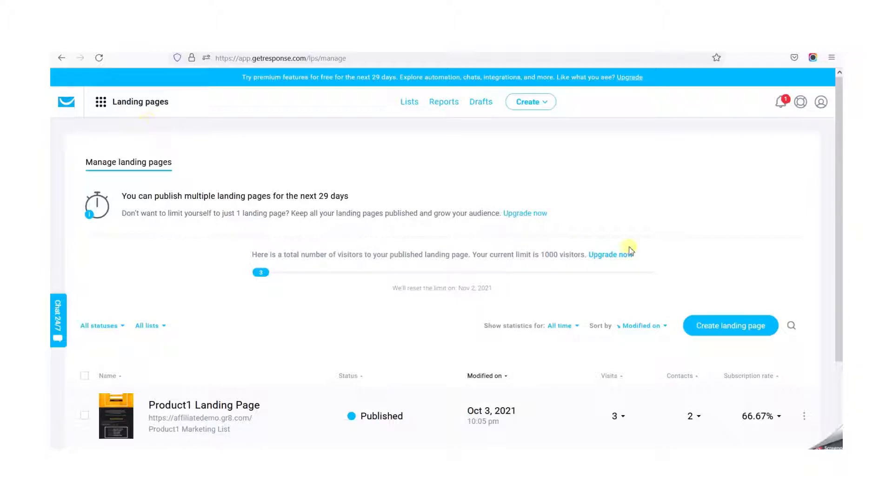
{"action": "left_click", "coordinate": [734, 326]}
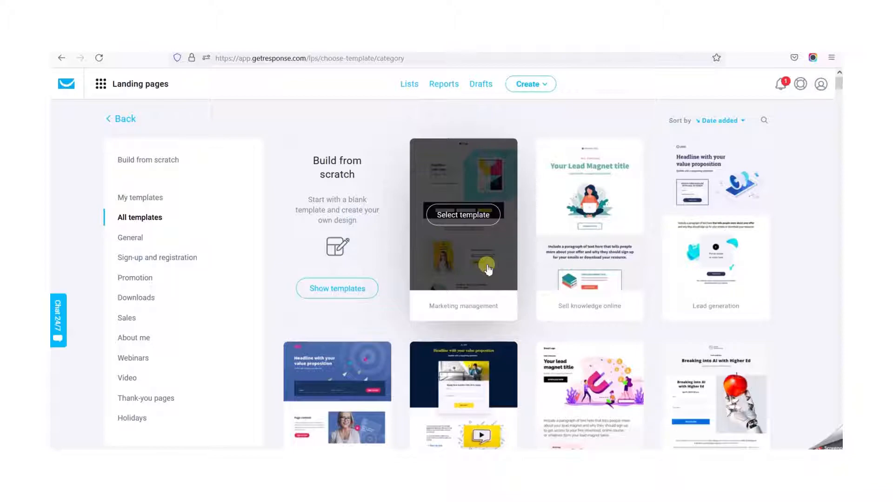
- Browse the landing page templates and show only the Sign-up and registration category
{"action": "scroll", "coordinate": [487, 269], "scroll_direction": "down", "scroll_amount": 12}
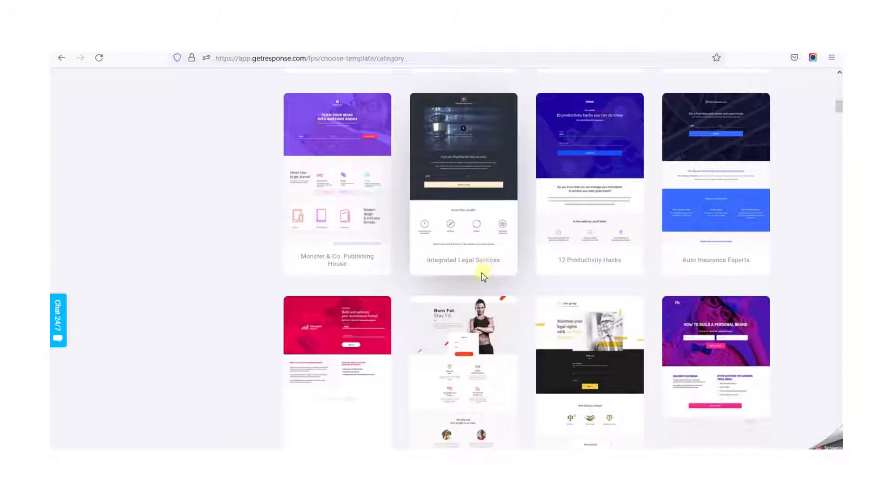
{"action": "scroll", "coordinate": [487, 269], "scroll_direction": "up", "scroll_amount": 8}
{"action": "scroll", "coordinate": [482, 277], "scroll_direction": "up", "scroll_amount": 4}
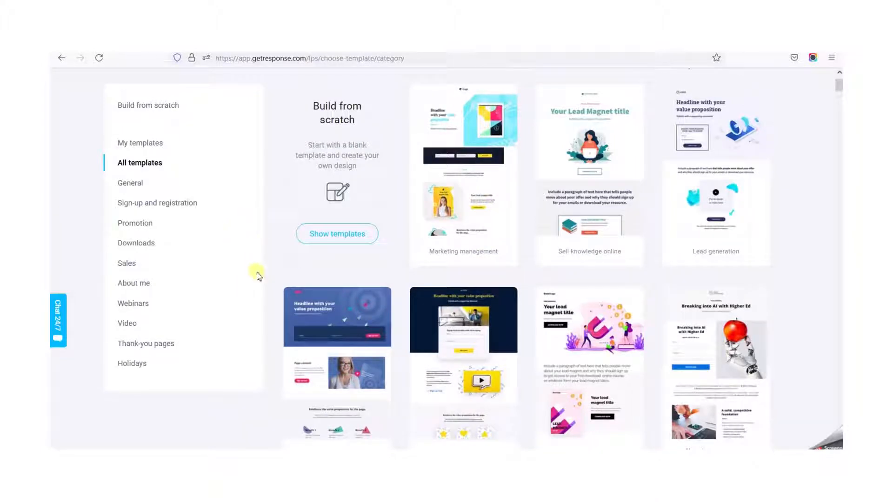
{"action": "scroll", "coordinate": [210, 286], "scroll_direction": "down", "scroll_amount": 1}
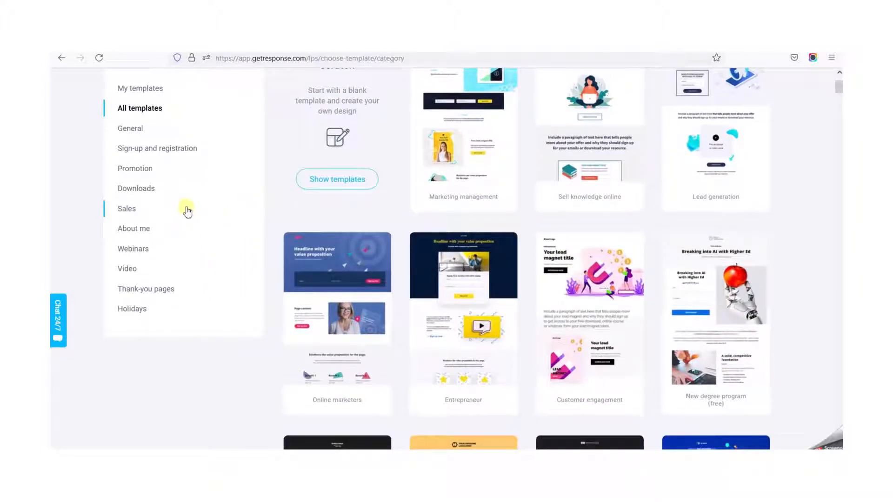
{"action": "left_click", "coordinate": [144, 191]}
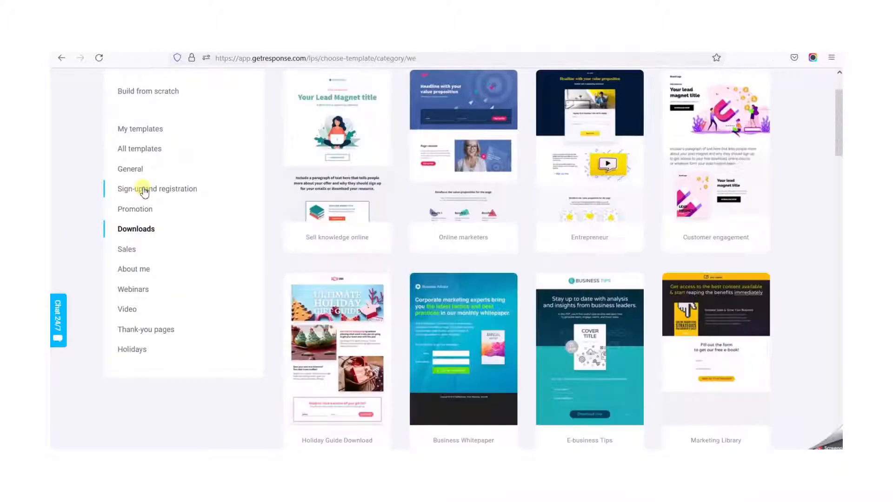
{"action": "left_click", "coordinate": [151, 193]}
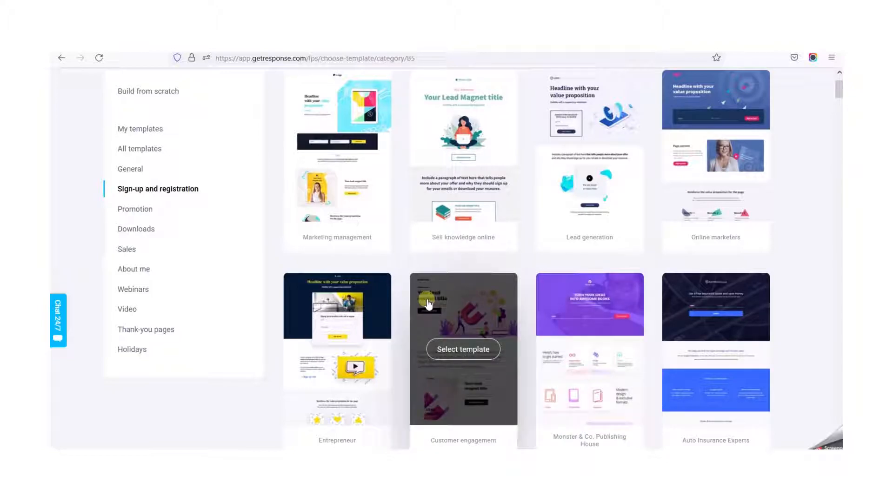
- Select the Auto Insurance Experts template and name the landing page "Signup page 1"
{"action": "scroll", "coordinate": [540, 265], "scroll_direction": "up", "scroll_amount": 2}
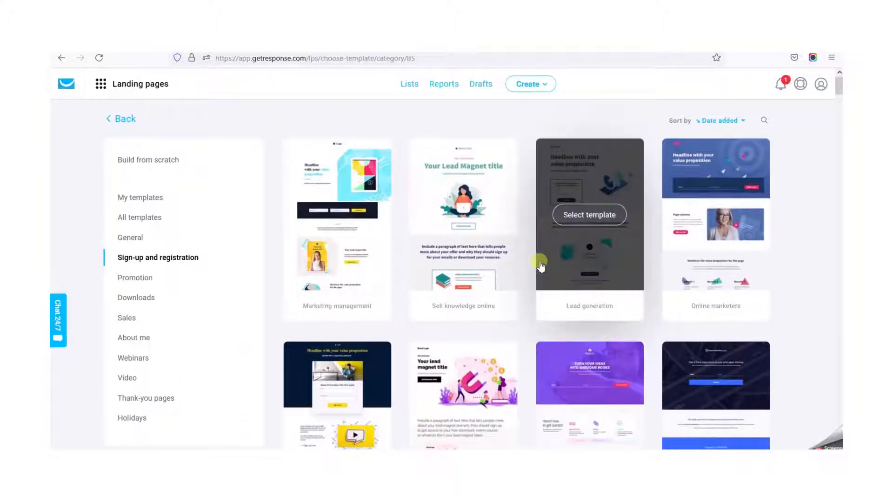
{"action": "scroll", "coordinate": [540, 265], "scroll_direction": "down", "scroll_amount": 3}
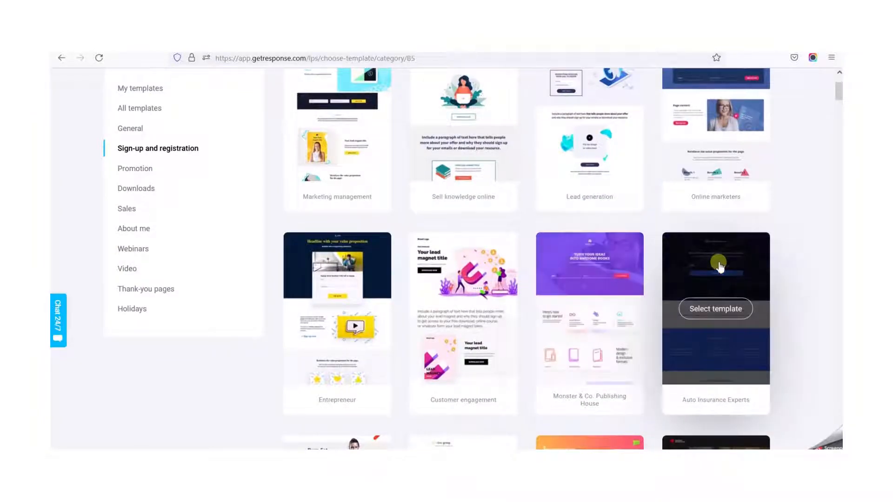
{"action": "left_click", "coordinate": [718, 261]}
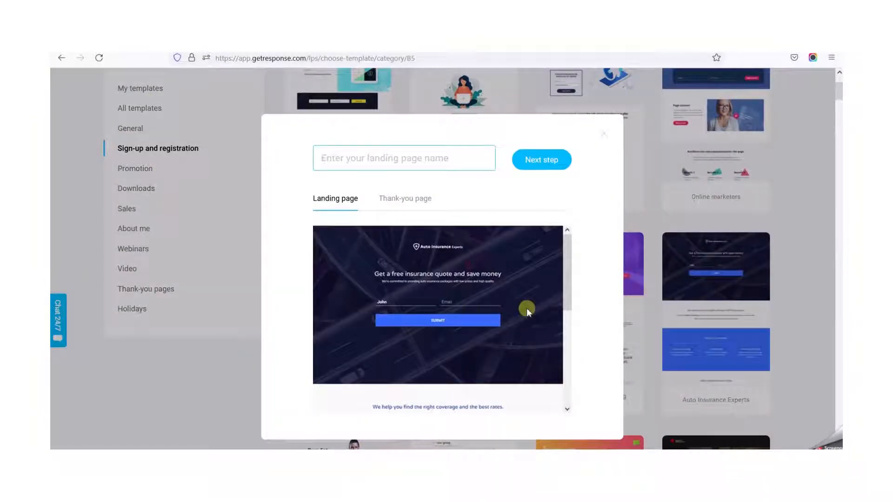
{"action": "left_click", "coordinate": [401, 157]}
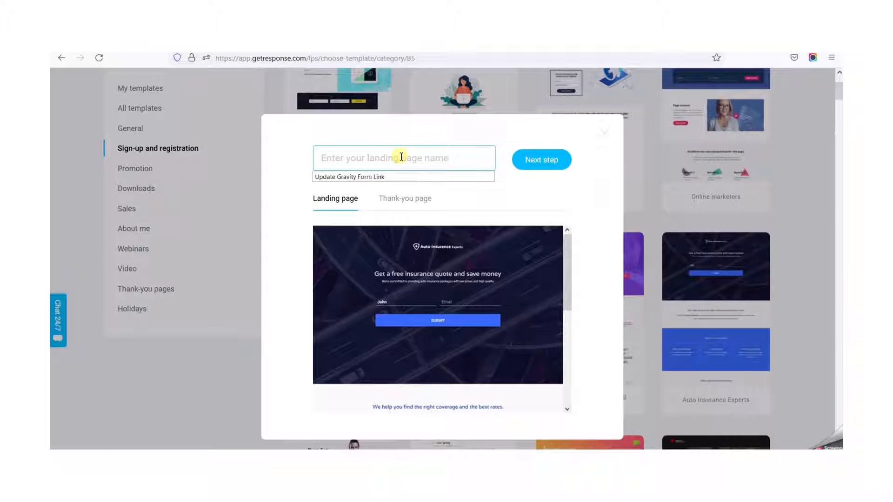
{"action": "type", "text": "Sign"}
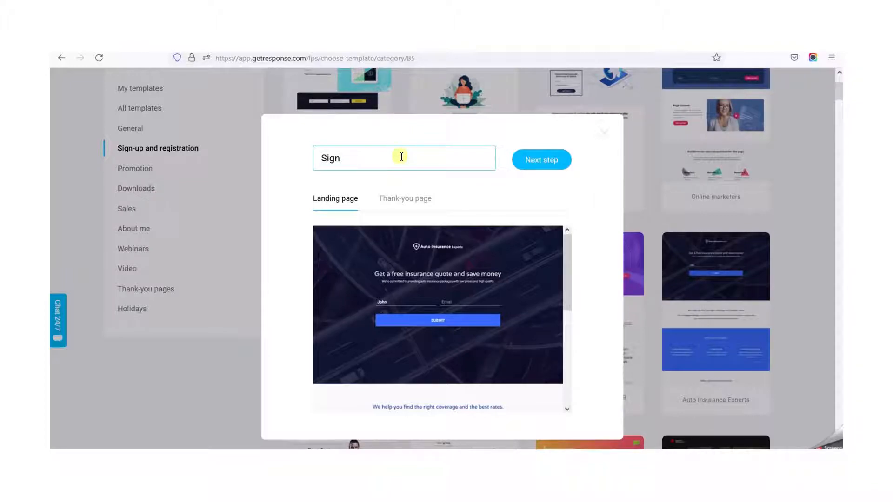
{"action": "type", "text": "up page 1"}
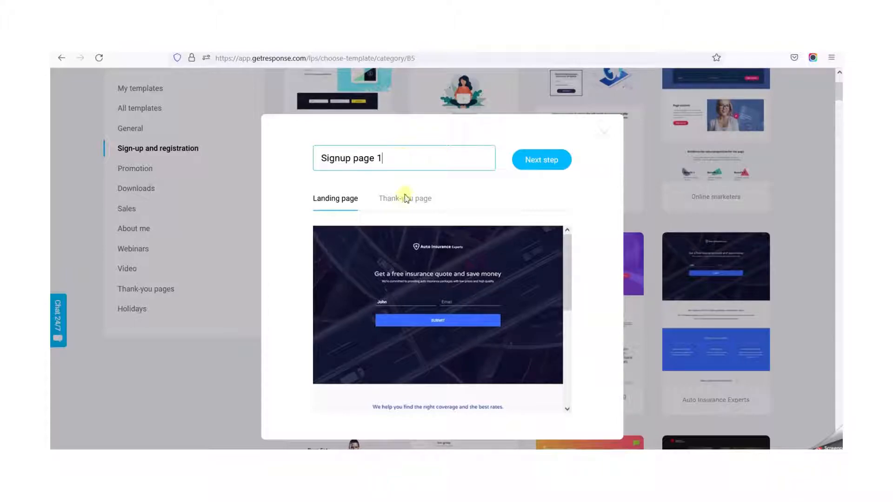
- Preview the template's landing page and thank-you page, and continue to the page editor
{"action": "left_click", "coordinate": [404, 195]}
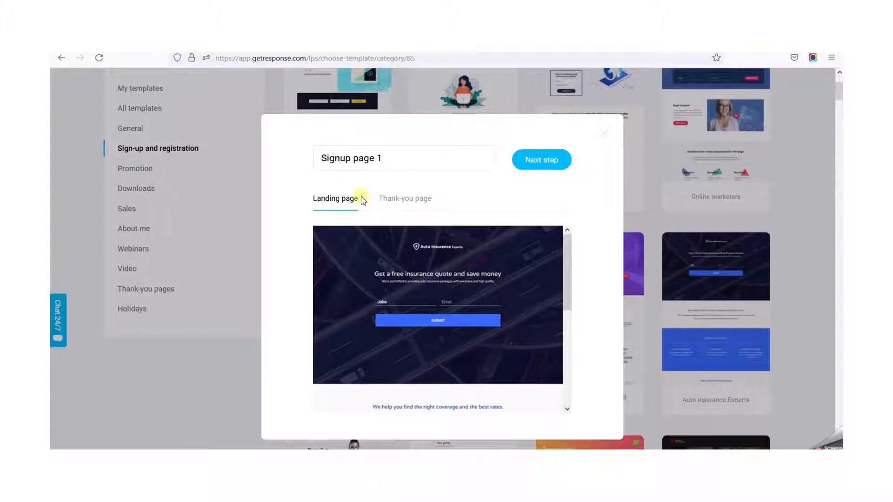
{"action": "left_click", "coordinate": [417, 203]}
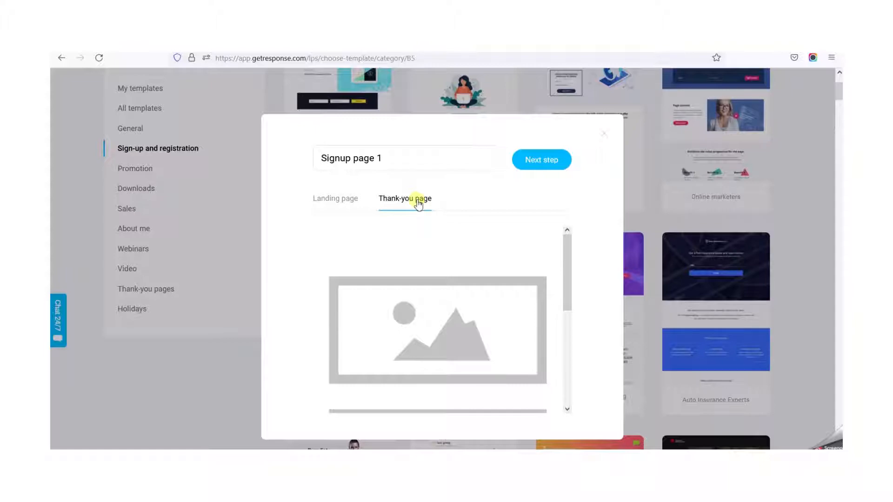
{"action": "left_click", "coordinate": [335, 193]}
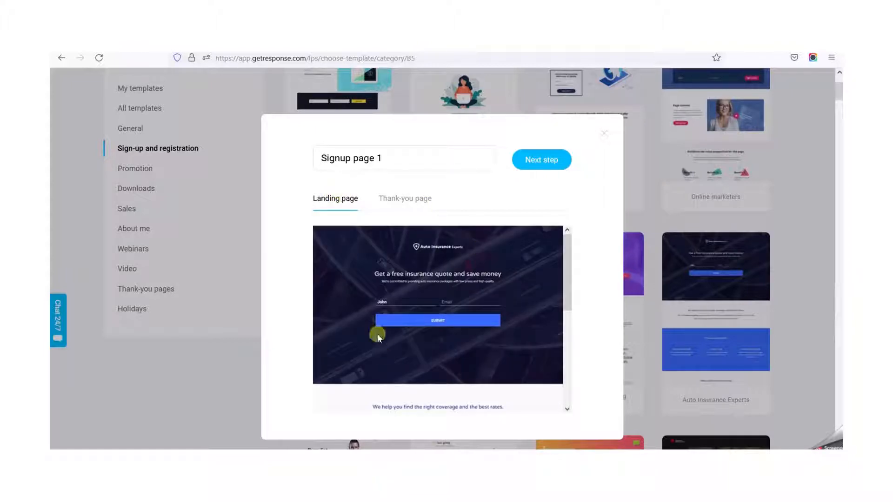
{"action": "scroll", "coordinate": [450, 330], "scroll_direction": "down", "scroll_amount": 5}
{"action": "scroll", "coordinate": [450, 326], "scroll_direction": "up", "scroll_amount": 5}
{"action": "left_click", "coordinate": [404, 198]}
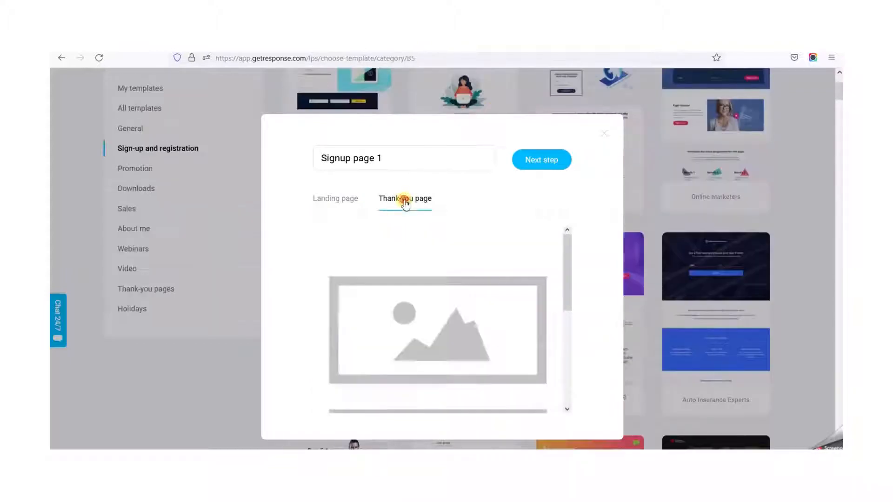
{"action": "left_click", "coordinate": [535, 165]}
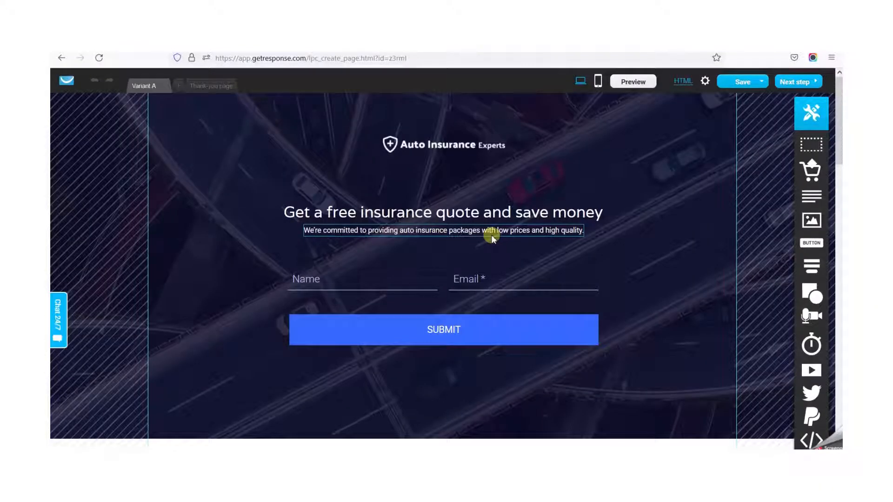
- Look over the whole template page and open the image library for the Auto Insurance Experts logo
{"action": "left_click", "coordinate": [429, 148]}
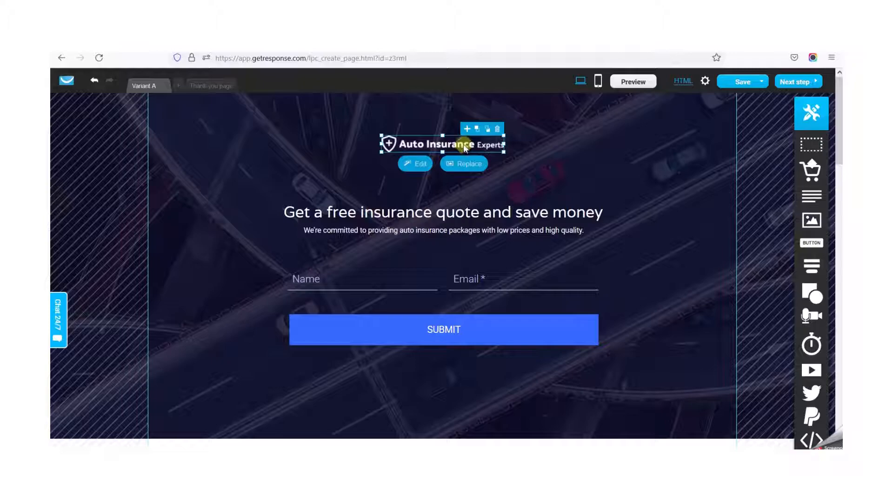
{"action": "scroll", "coordinate": [442, 375], "scroll_direction": "down", "scroll_amount": 10}
{"action": "scroll", "coordinate": [418, 358], "scroll_direction": "down", "scroll_amount": 5}
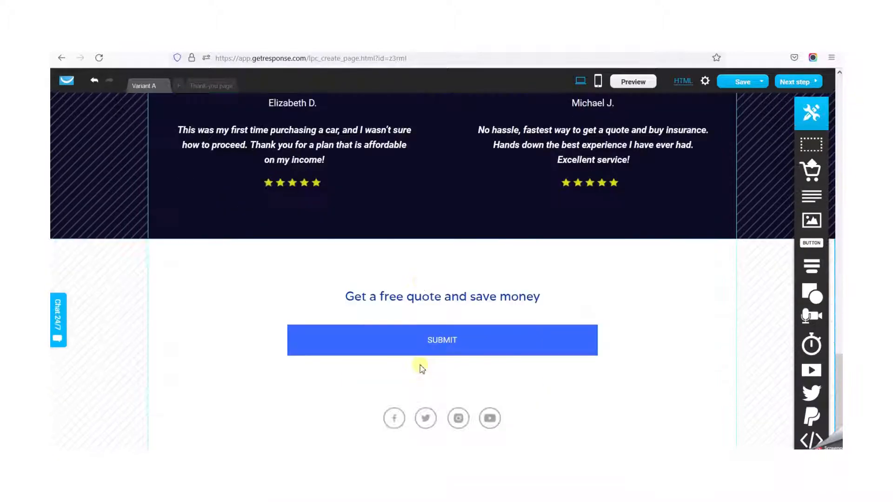
{"action": "scroll", "coordinate": [418, 366], "scroll_direction": "up", "scroll_amount": 15}
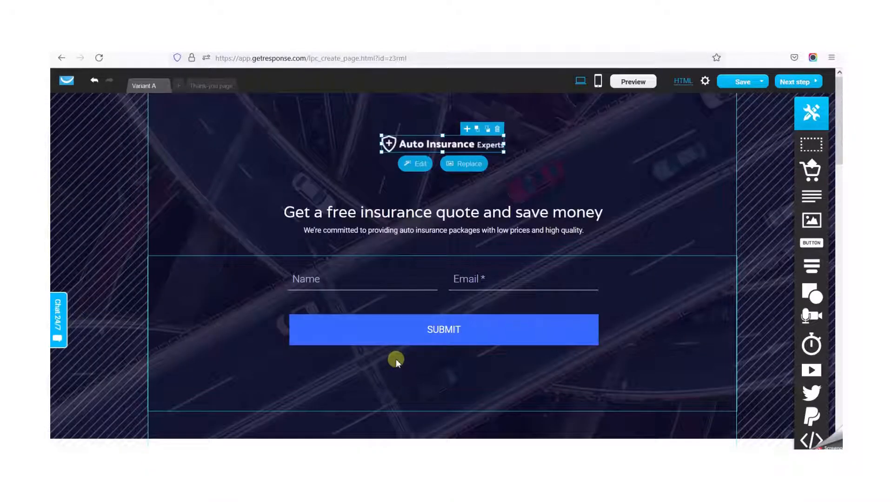
{"action": "double_click", "coordinate": [442, 147]}
{"action": "left_click", "coordinate": [482, 119]}
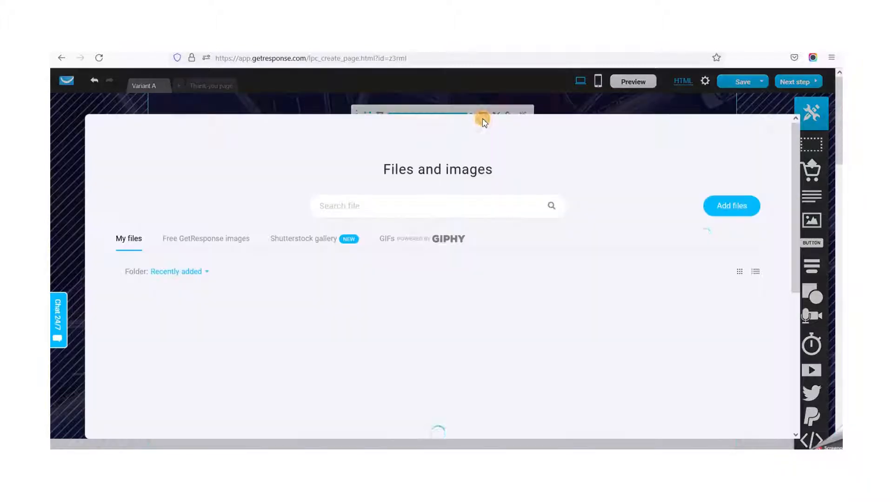
- Examine the available image sources: own files, free GetResponse images, the Shutterstock gallery and GIPHY GIFs
{"action": "scroll", "coordinate": [522, 293], "scroll_direction": "down", "scroll_amount": 4}
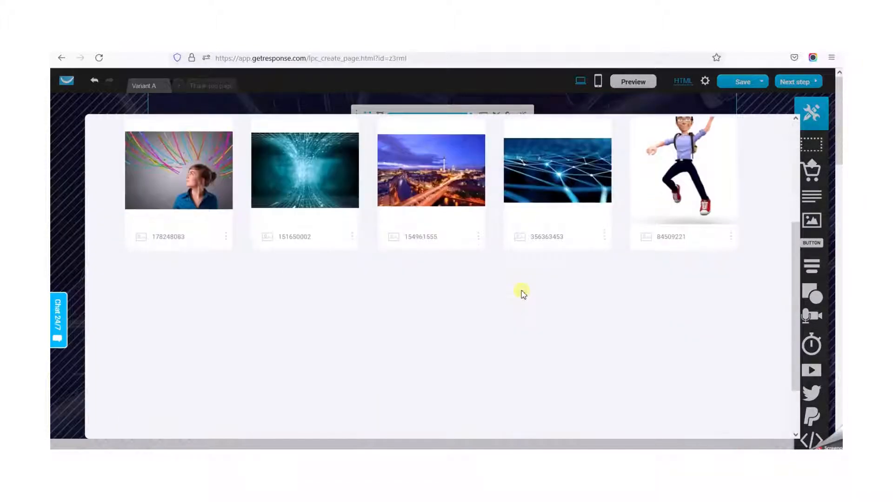
{"action": "scroll", "coordinate": [521, 293], "scroll_direction": "up", "scroll_amount": 3}
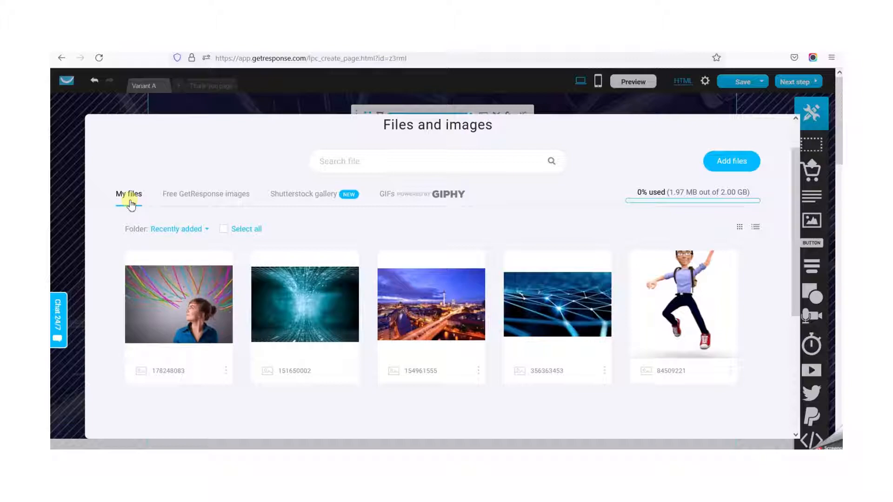
{"action": "left_click", "coordinate": [212, 197]}
{"action": "scroll", "coordinate": [389, 317], "scroll_direction": "down", "scroll_amount": 3}
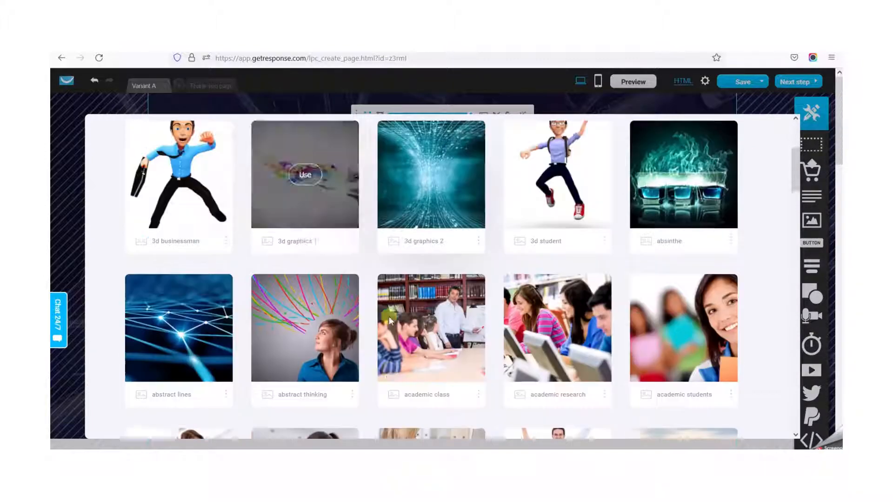
{"action": "scroll", "coordinate": [389, 312], "scroll_direction": "up", "scroll_amount": 5}
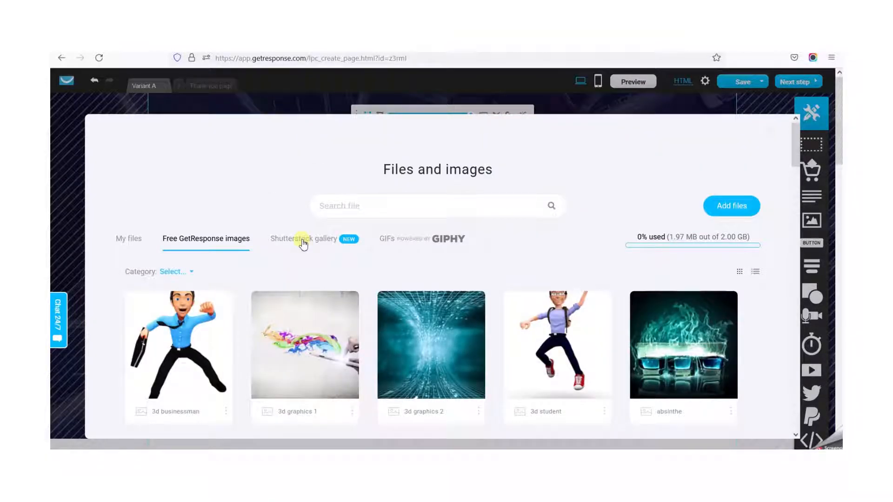
{"action": "left_click", "coordinate": [304, 241]}
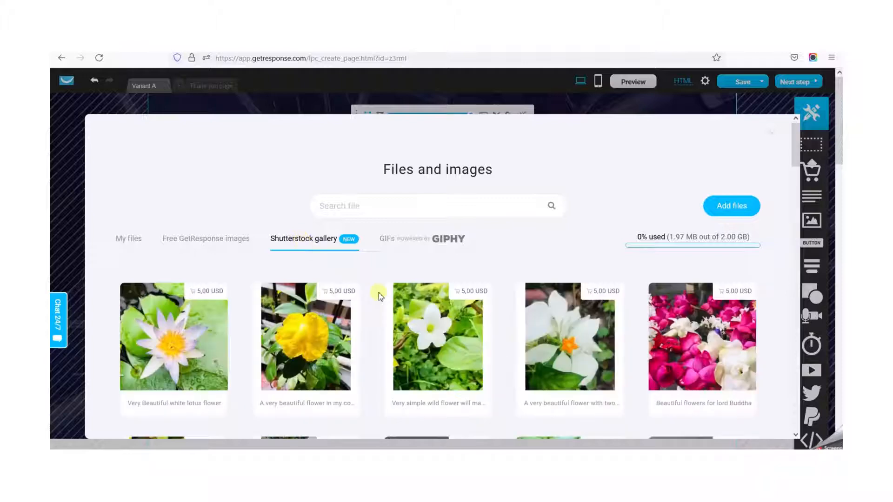
{"action": "mouse_move", "coordinate": [387, 351]}
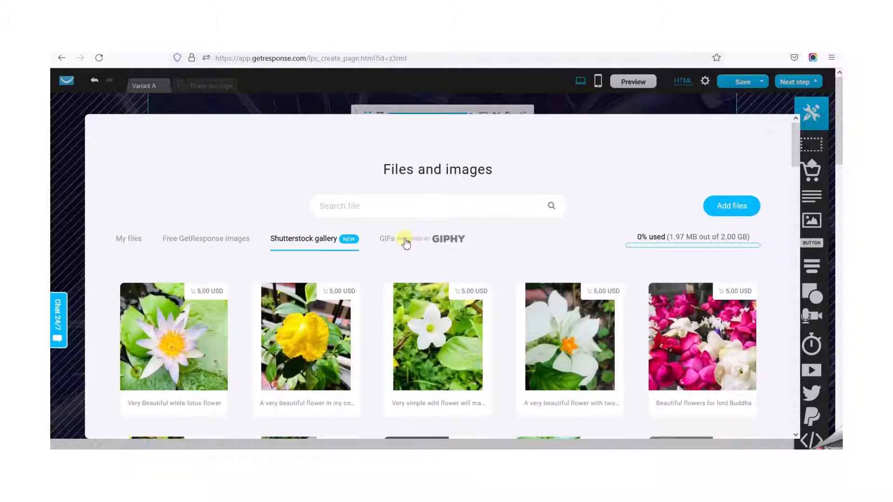
{"action": "left_click", "coordinate": [422, 241]}
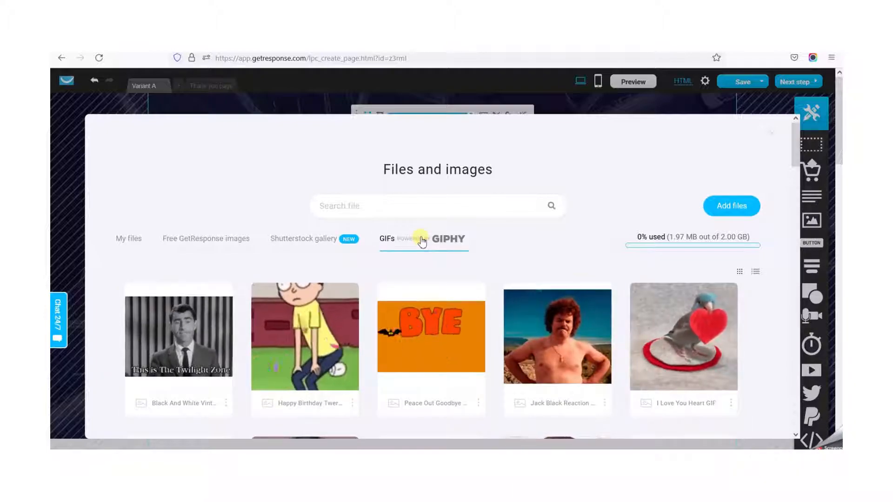
{"action": "scroll", "coordinate": [421, 241], "scroll_direction": "down", "scroll_amount": 5}
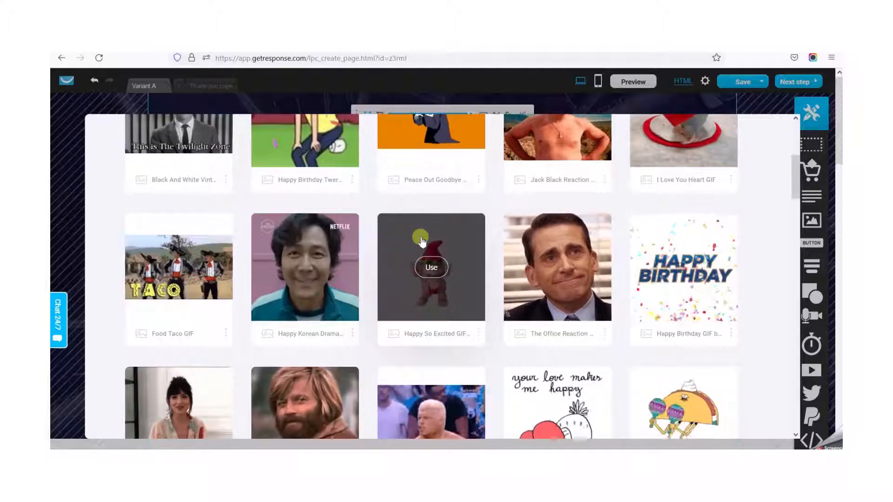
{"action": "scroll", "coordinate": [472, 365], "scroll_direction": "down", "scroll_amount": 3}
{"action": "scroll", "coordinate": [472, 365], "scroll_direction": "up", "scroll_amount": 8}
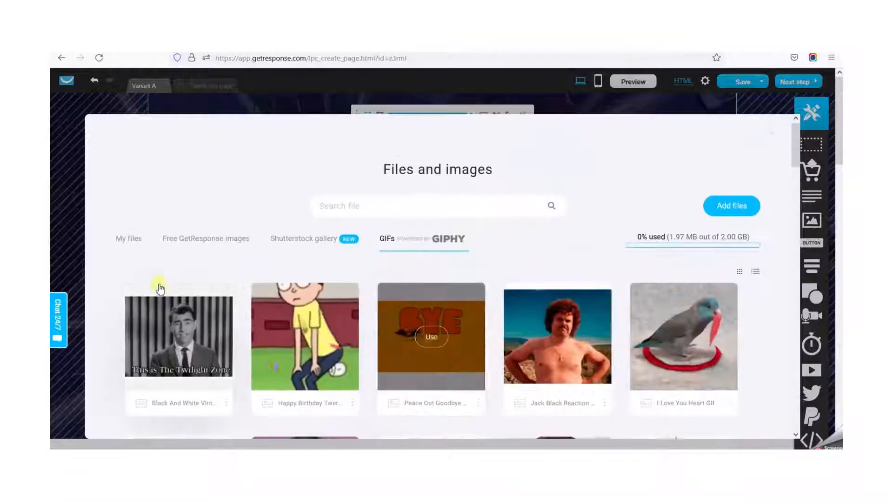
- Replace the Auto Insurance Experts logo with image 84509221 from the own files
{"action": "left_click", "coordinate": [132, 239]}
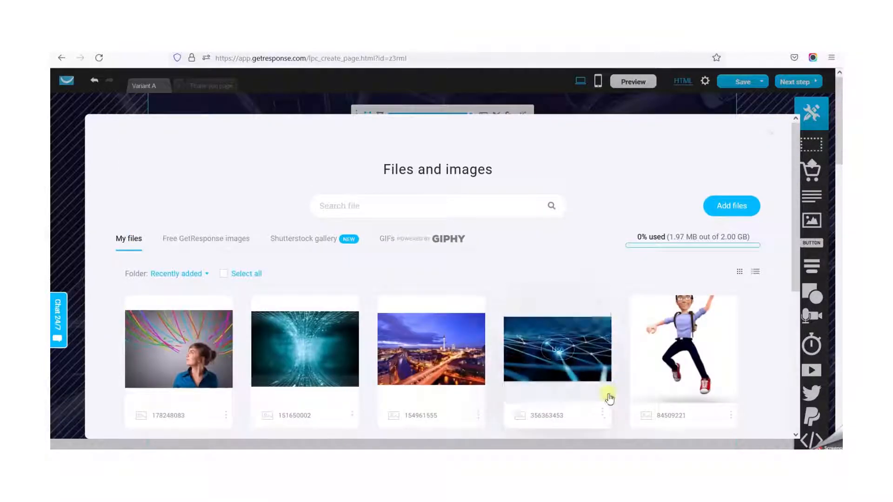
{"action": "scroll", "coordinate": [458, 348], "scroll_direction": "down", "scroll_amount": 3}
{"action": "scroll", "coordinate": [456, 349], "scroll_direction": "up", "scroll_amount": 3}
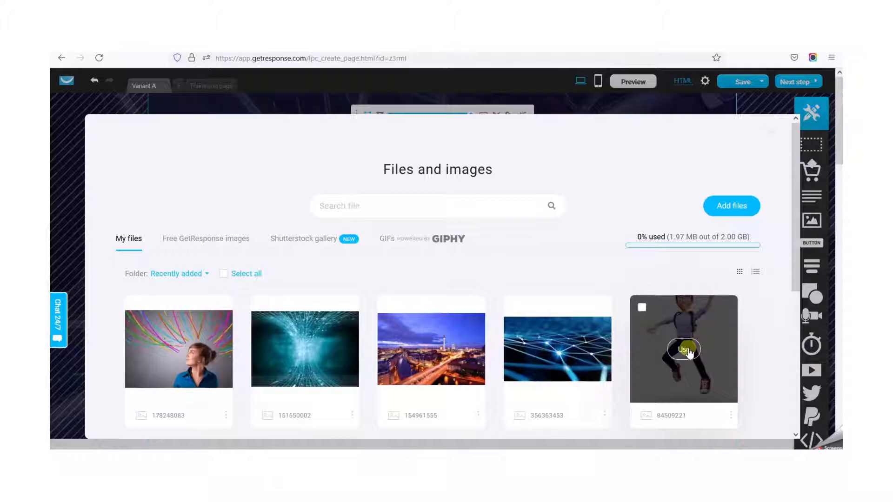
{"action": "left_click", "coordinate": [684, 349]}
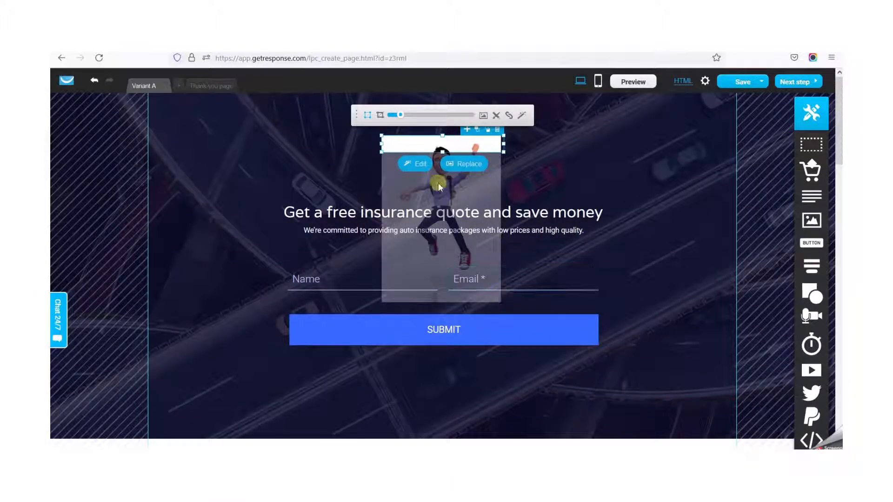
- Enlarge the header image and its frame to roughly twice the original width above the headline
{"action": "left_click", "coordinate": [393, 115]}
{"action": "left_click_drag", "start_coordinate": [399, 118], "coordinate": [398, 116]}
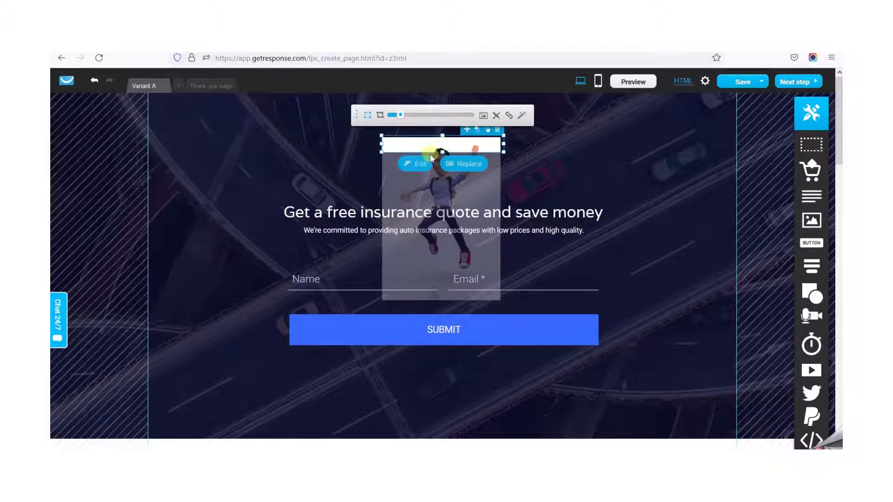
{"action": "left_click_drag", "start_coordinate": [442, 152], "coordinate": [438, 172]}
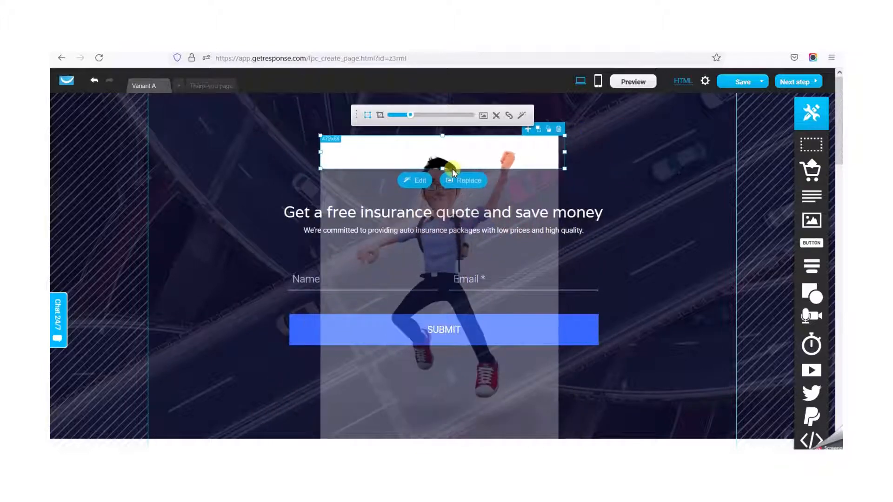
{"action": "left_click_drag", "start_coordinate": [565, 169], "coordinate": [570, 177]}
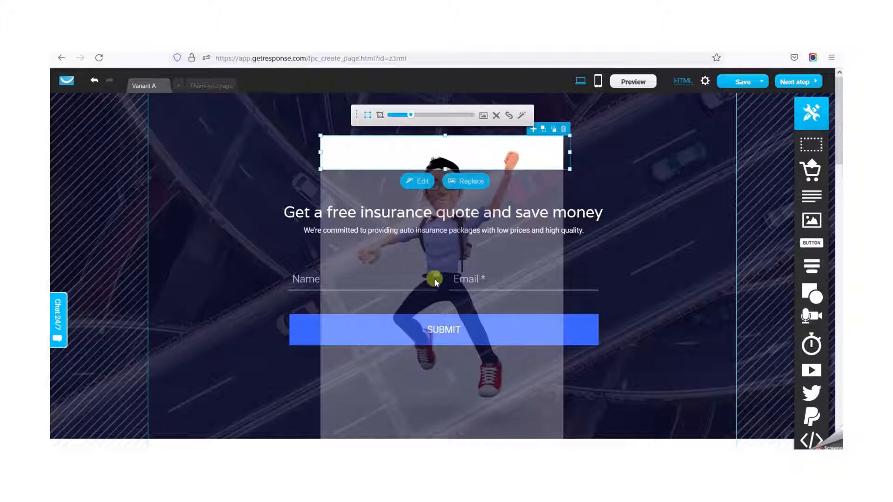
- Insert image 84509221 again into the enlarged header frame so it fills the frame's full width
{"action": "left_click", "coordinate": [383, 117]}
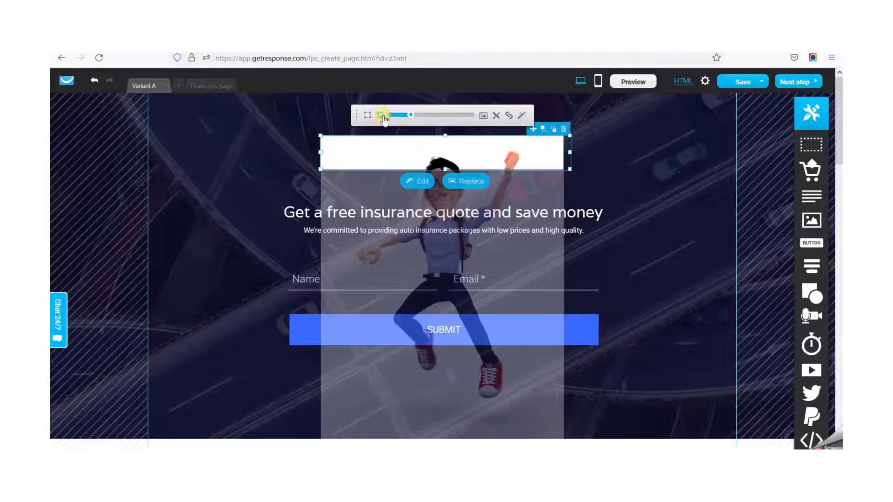
{"action": "left_click", "coordinate": [368, 114]}
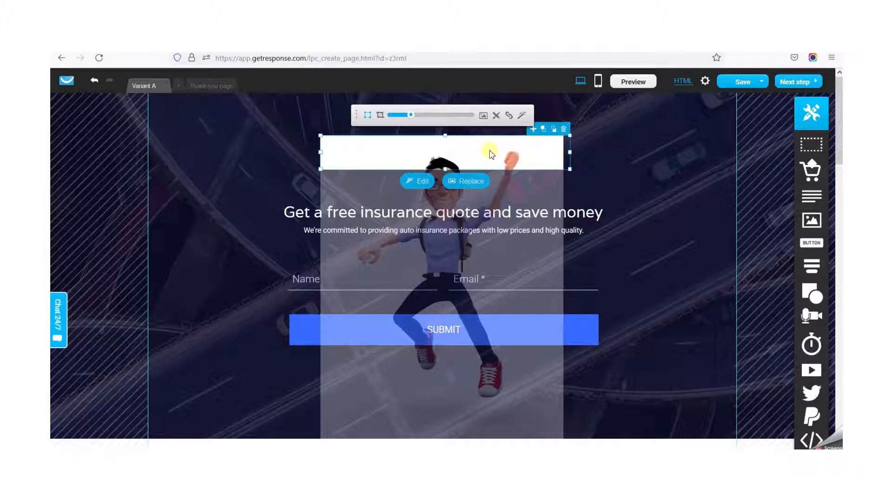
{"action": "left_click", "coordinate": [479, 182]}
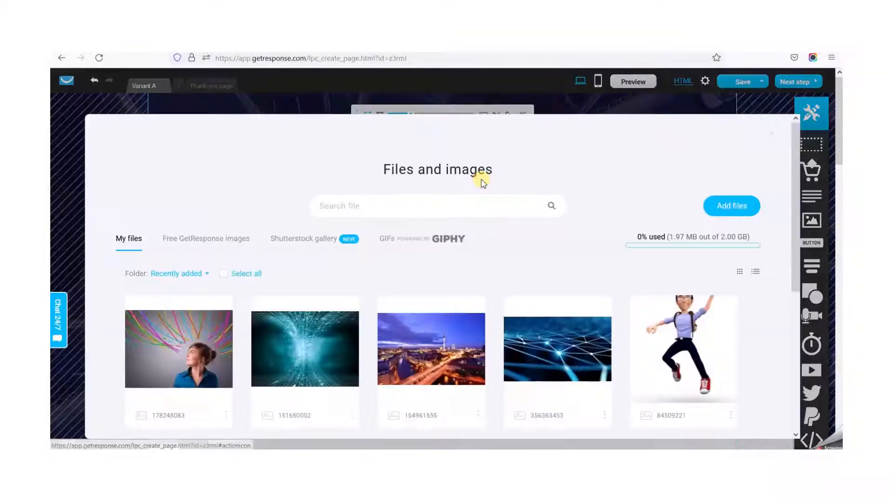
{"action": "left_click", "coordinate": [674, 348]}
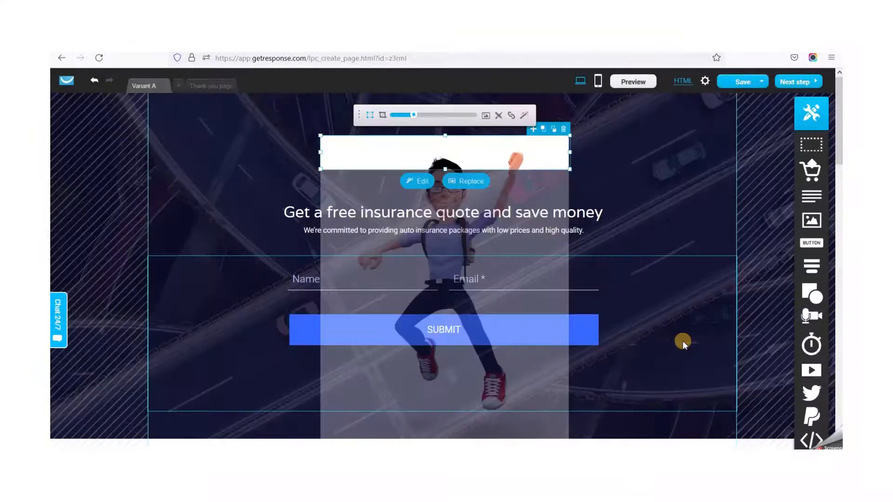
- Try a linked border radius of 20 on all four corners of the header image and discard it
{"action": "left_click", "coordinate": [499, 118]}
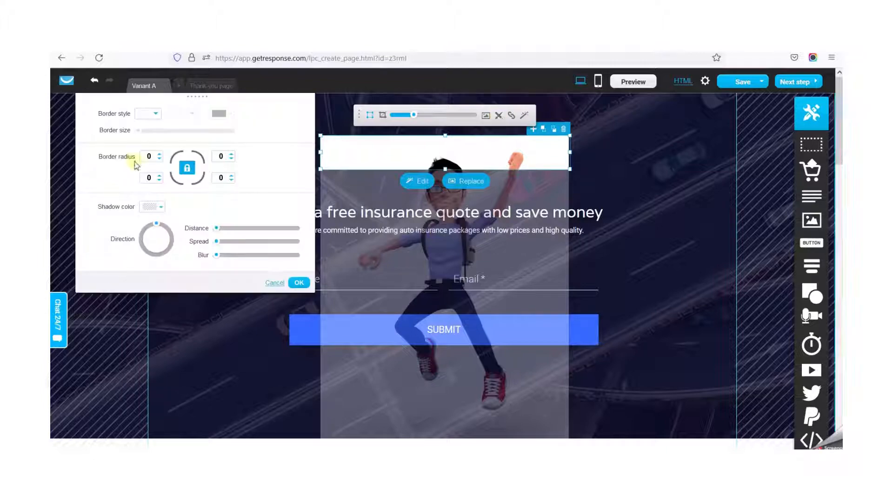
{"action": "left_click", "coordinate": [188, 169]}
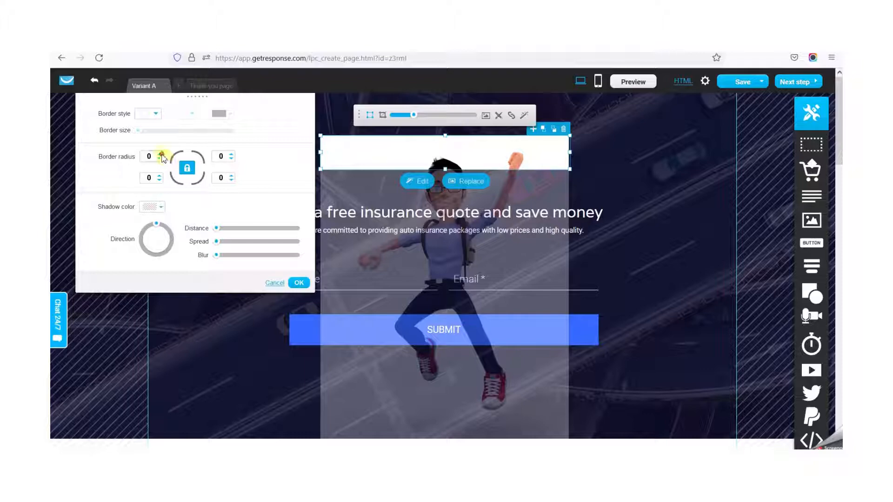
{"action": "left_click", "coordinate": [162, 155]}
{"action": "left_click", "coordinate": [161, 154]}
{"action": "left_click", "coordinate": [162, 155]}
{"action": "left_click", "coordinate": [161, 155]}
{"action": "left_click", "coordinate": [162, 155]}
{"action": "left_click", "coordinate": [161, 155]}
{"action": "left_click", "coordinate": [161, 154]}
{"action": "left_click", "coordinate": [161, 154]}
{"action": "left_click", "coordinate": [161, 154]}
{"action": "left_click", "coordinate": [161, 154]}
{"action": "left_click", "coordinate": [161, 154]}
{"action": "left_click", "coordinate": [161, 154]}
{"action": "left_click", "coordinate": [161, 155]}
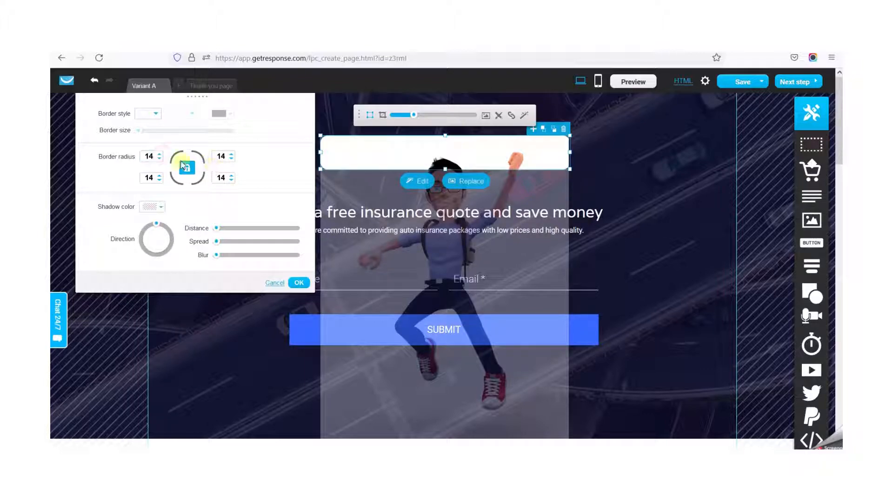
{"action": "left_click", "coordinate": [159, 155]}
{"action": "left_click", "coordinate": [159, 155]}
{"action": "left_click", "coordinate": [159, 155]}
{"action": "left_click", "coordinate": [159, 155]}
{"action": "left_click", "coordinate": [159, 155]}
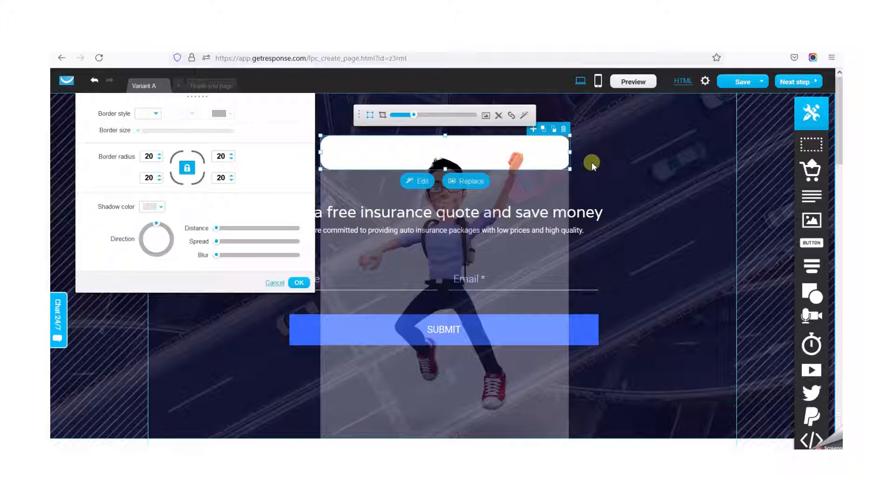
{"action": "left_click", "coordinate": [273, 283]}
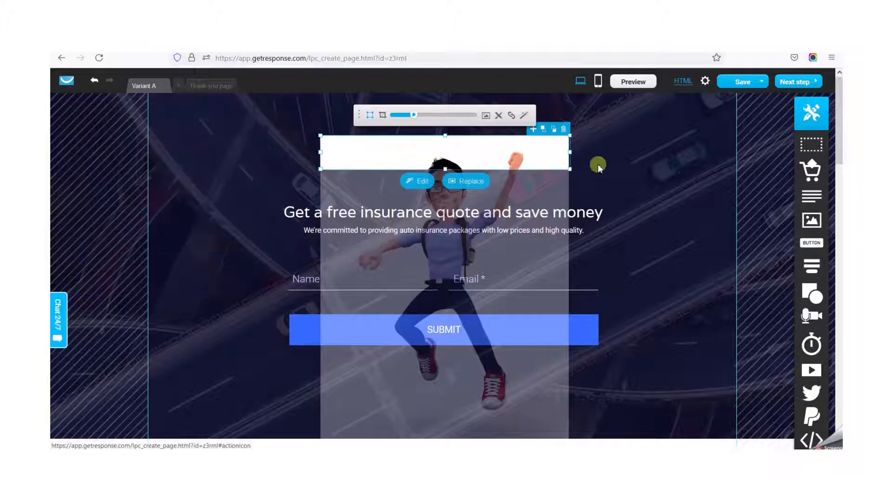
- Try the sepia filter on the header image in the image editor and leave the editor without applying it
{"action": "left_click", "coordinate": [610, 161]}
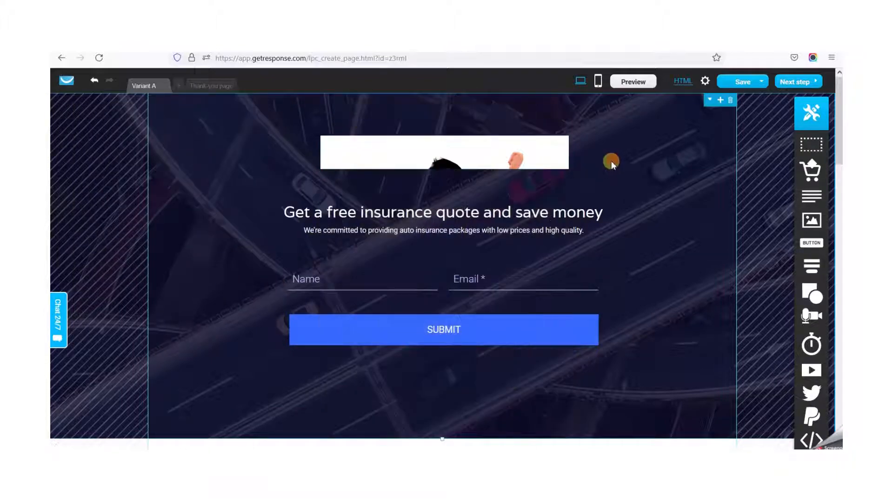
{"action": "left_click", "coordinate": [465, 152]}
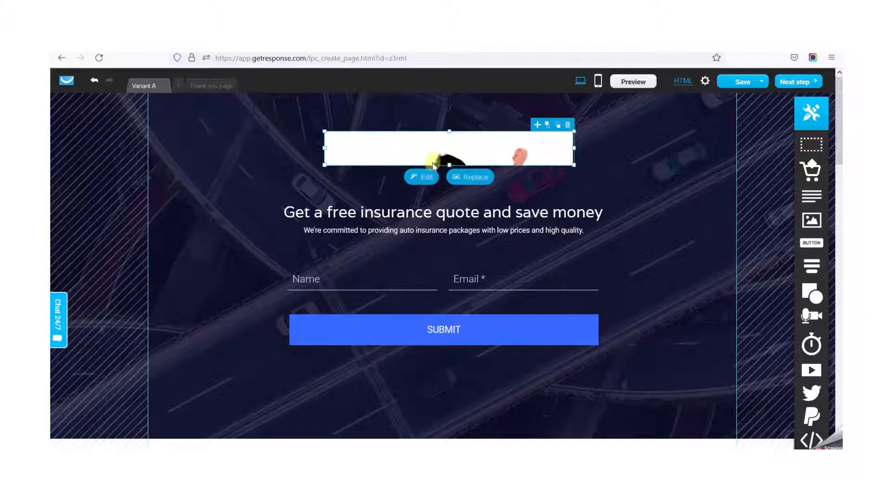
{"action": "left_click", "coordinate": [424, 176]}
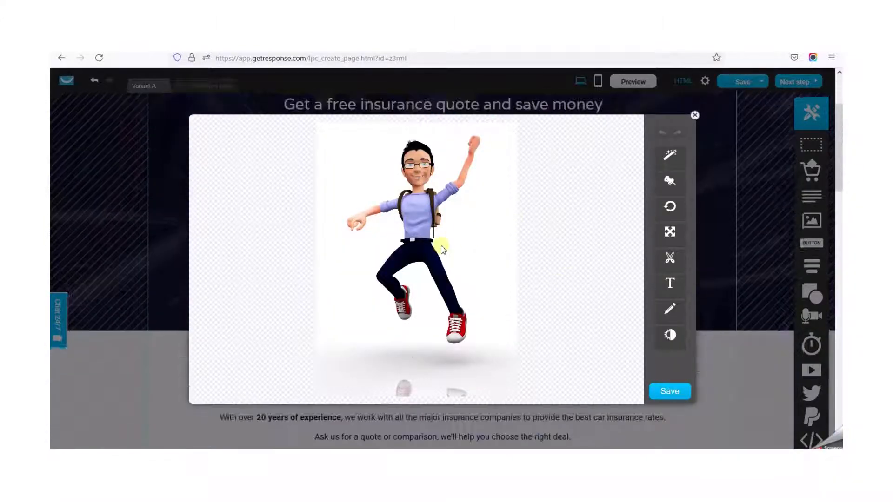
{"action": "scroll", "coordinate": [443, 250], "scroll_direction": "up", "scroll_amount": 2}
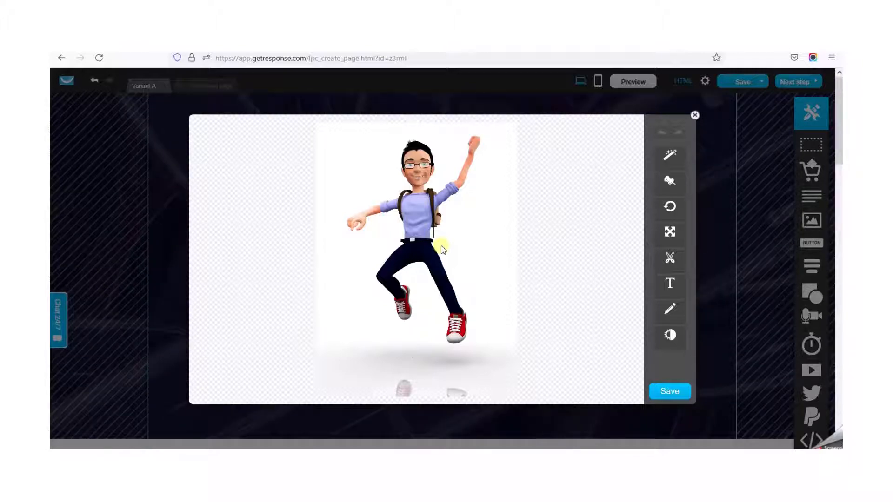
{"action": "left_click", "coordinate": [674, 159]}
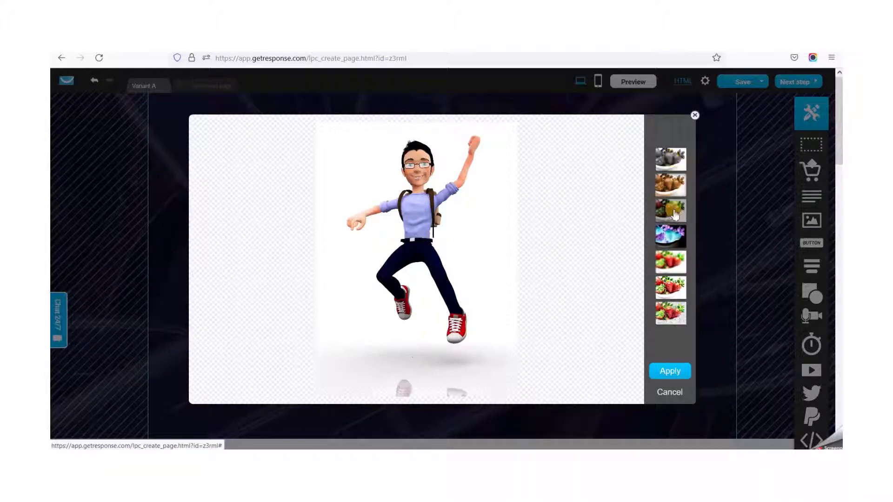
{"action": "left_click", "coordinate": [674, 192]}
{"action": "left_click", "coordinate": [670, 392]}
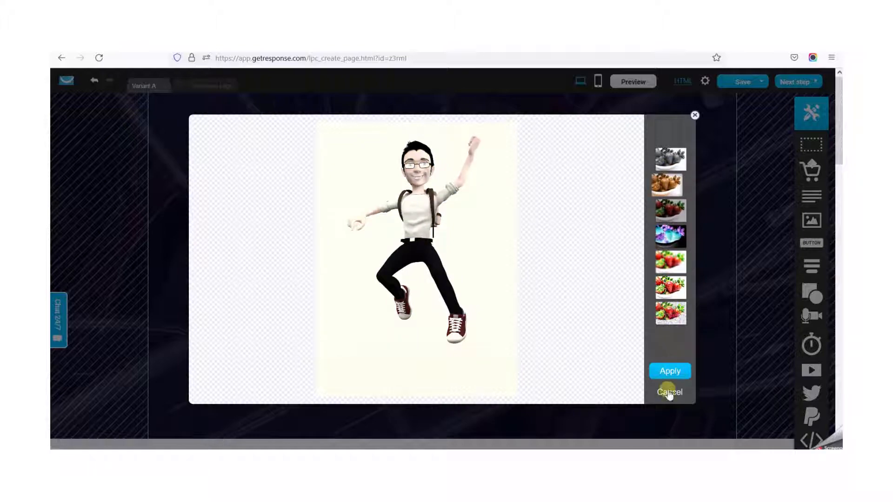
{"action": "left_click", "coordinate": [695, 115]}
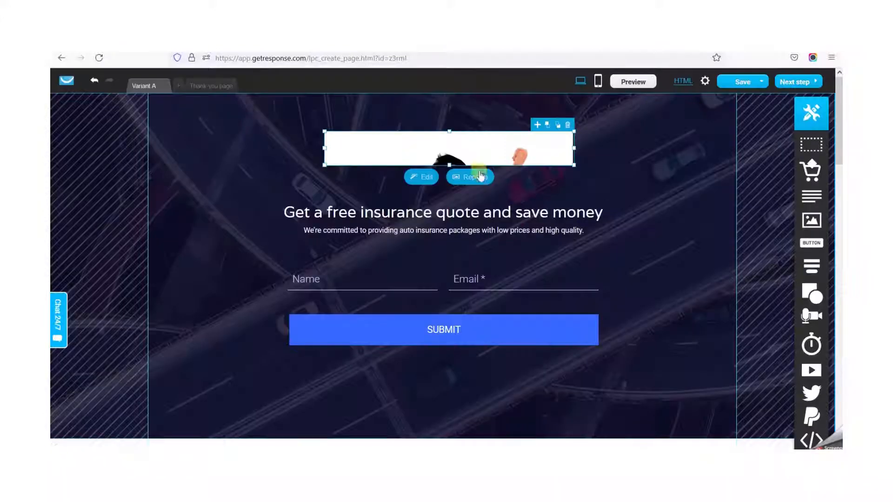
{"action": "left_click", "coordinate": [479, 150]}
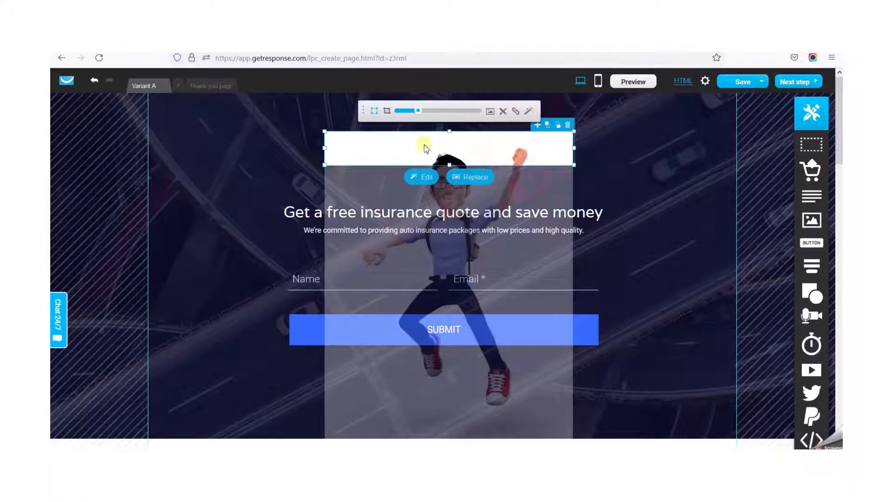
{"action": "left_click", "coordinate": [503, 114]}
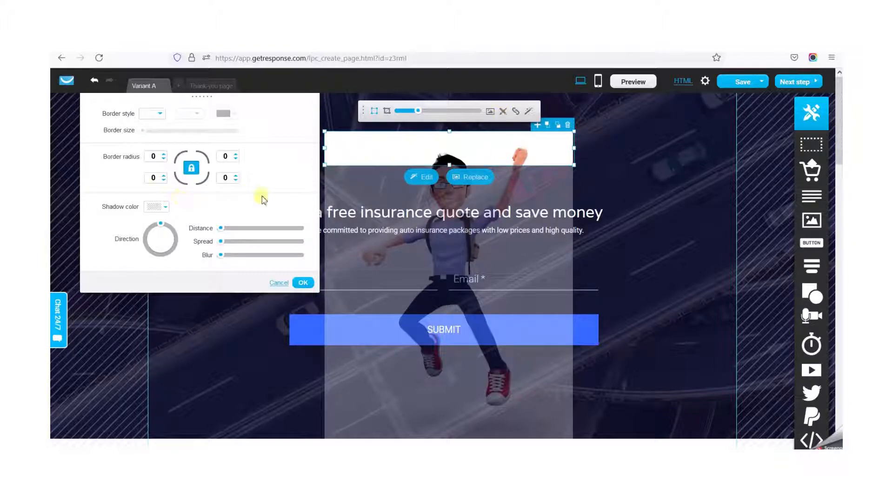
{"action": "left_click", "coordinate": [620, 154]}
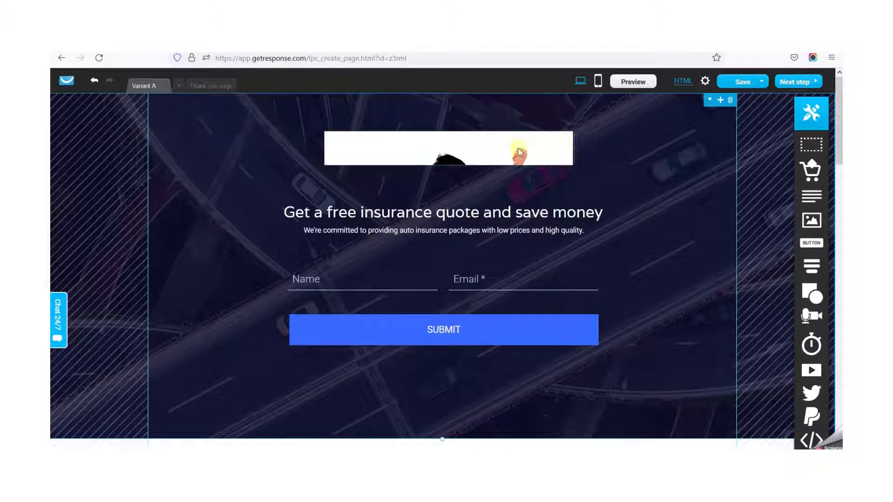
- Round all four corners of the header image with an equal border radius
{"action": "left_click", "coordinate": [477, 151]}
{"action": "left_click", "coordinate": [502, 112]}
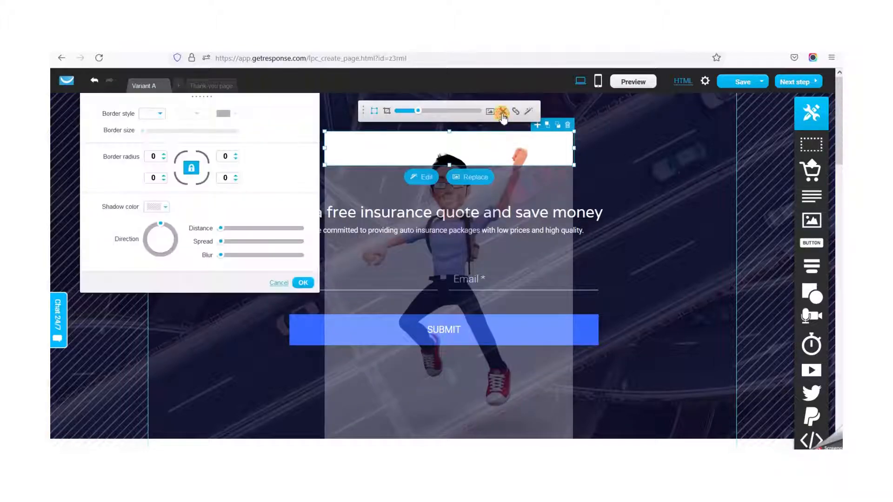
{"action": "left_click", "coordinate": [160, 155]}
{"action": "double_click", "coordinate": [159, 156]}
{"action": "left_click", "coordinate": [193, 169]}
{"action": "left_click", "coordinate": [156, 161]}
{"action": "left_click", "coordinate": [623, 153]}
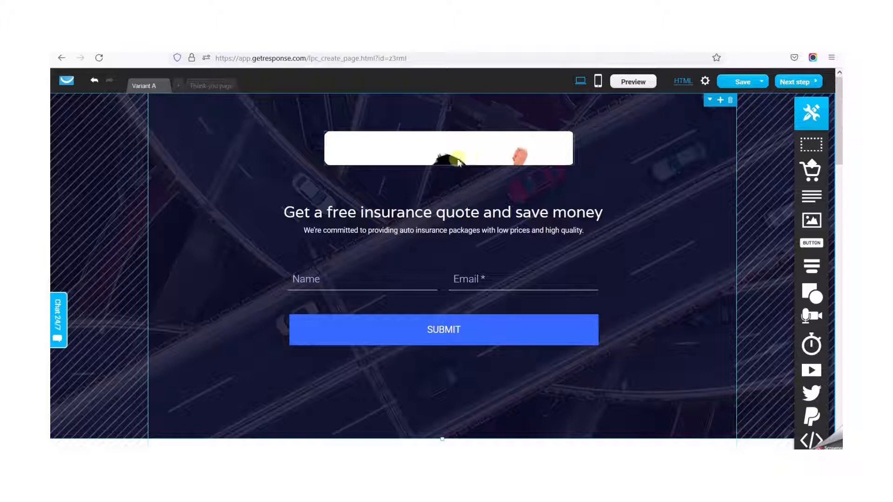
- Scale the picture up slightly inside the header frame so the character's face shows
{"action": "left_click", "coordinate": [445, 153]}
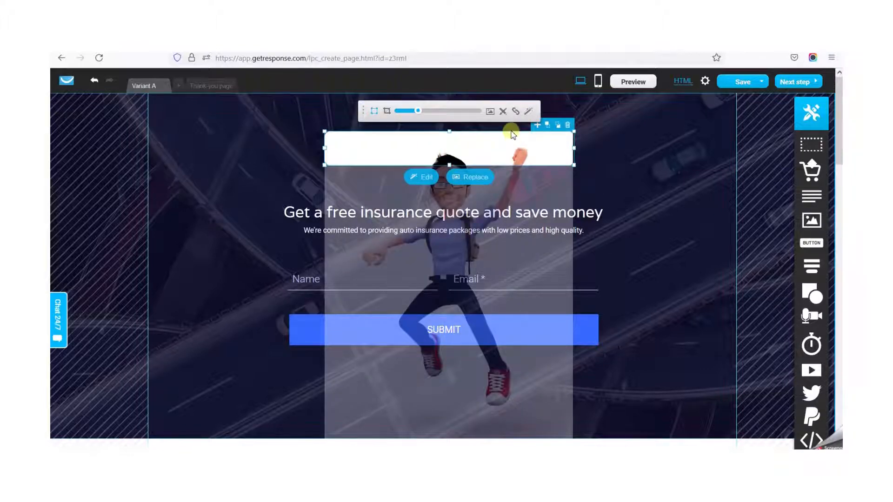
{"action": "left_click_drag", "start_coordinate": [420, 117], "coordinate": [424, 114]}
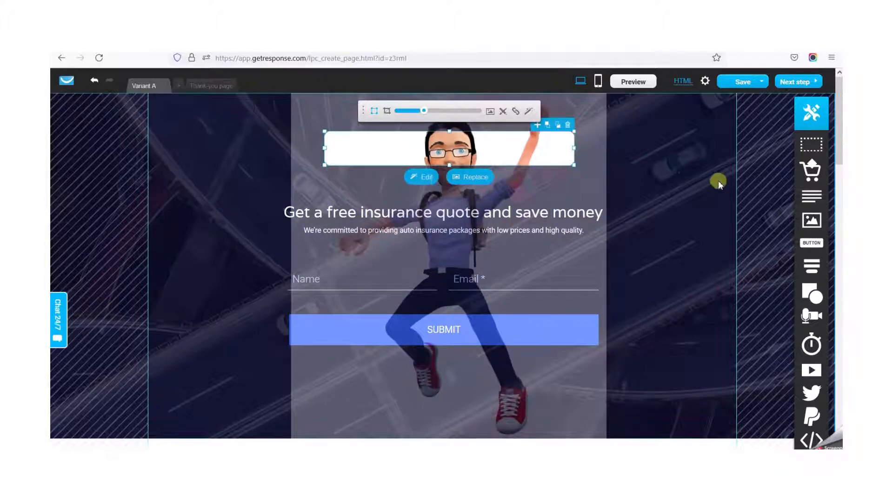
{"action": "left_click", "coordinate": [665, 175]}
- Replace the headline with "Get a copy of your marketing PDF" and center it
{"action": "double_click", "coordinate": [440, 215]}
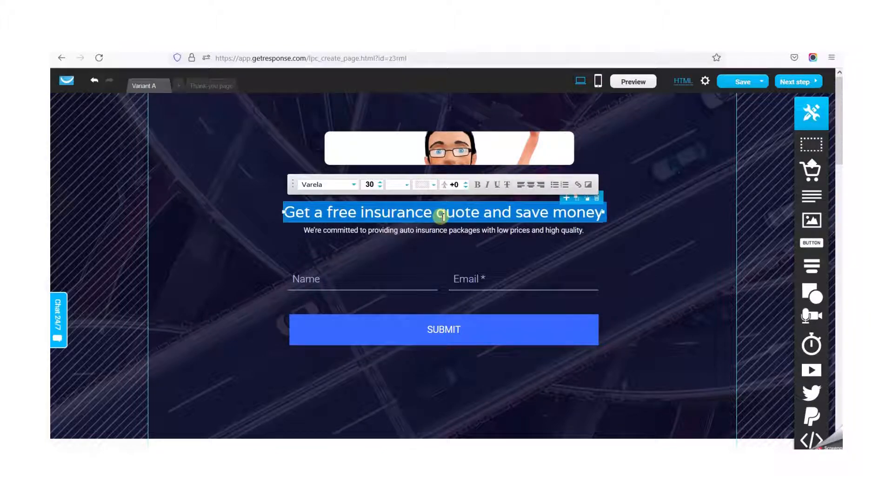
{"action": "type", "text": "Get a cop"}
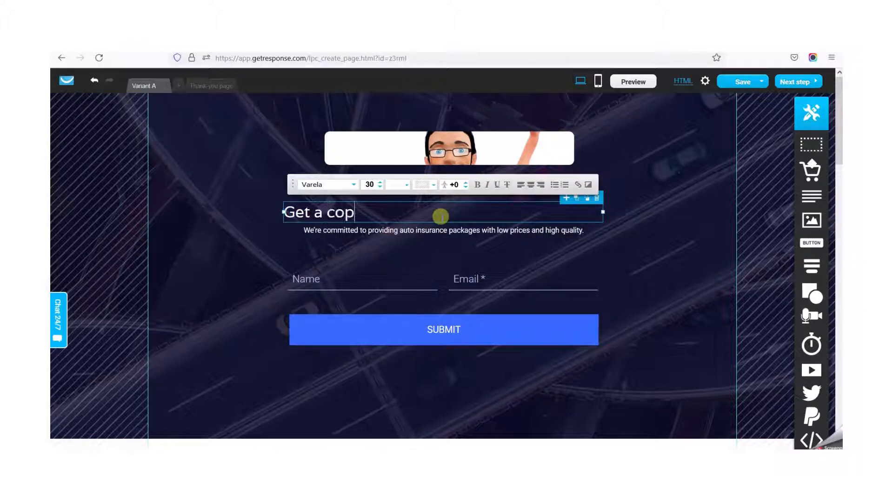
{"action": "type", "text": "y of your marketing"}
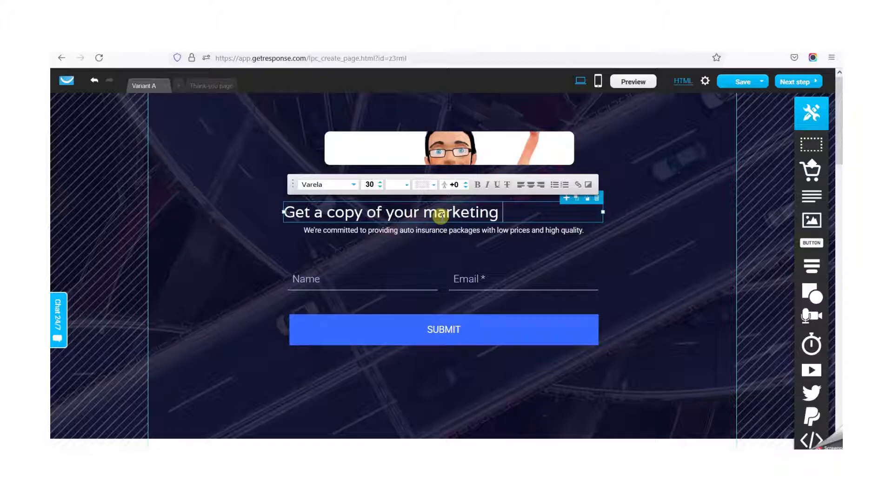
{"action": "type", "text": "PDF"}
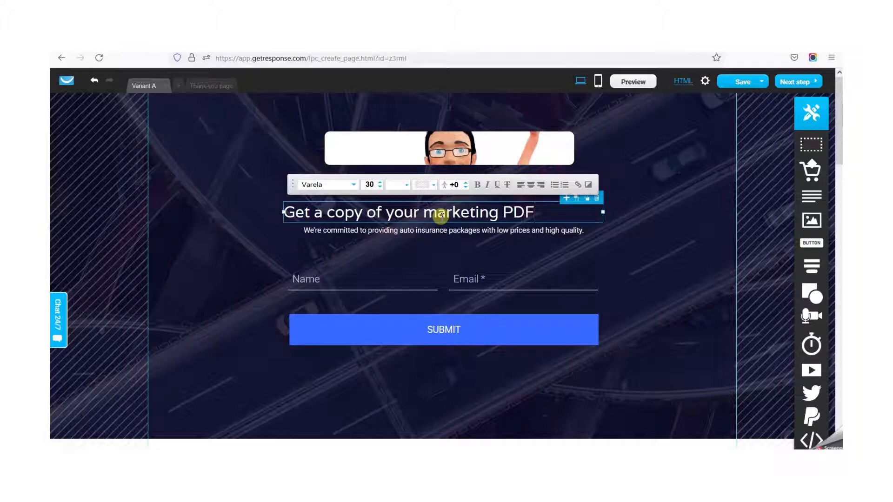
{"action": "triple_click", "coordinate": [477, 212]}
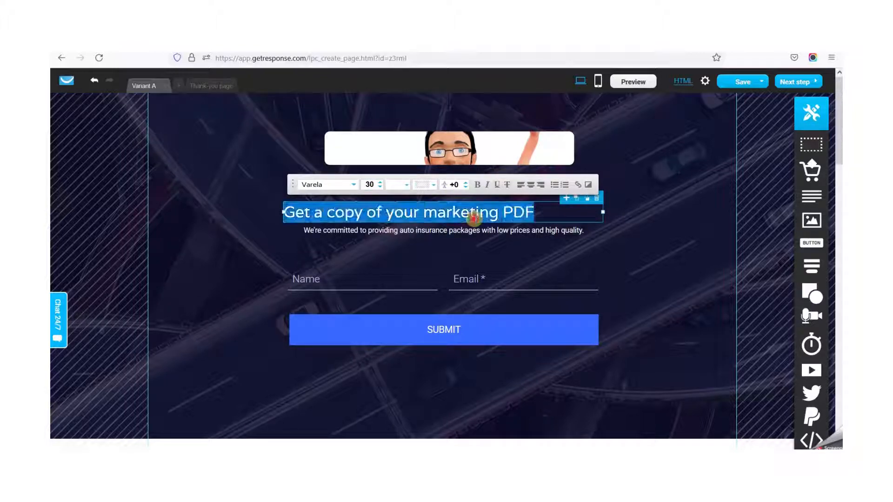
{"action": "left_click", "coordinate": [531, 184]}
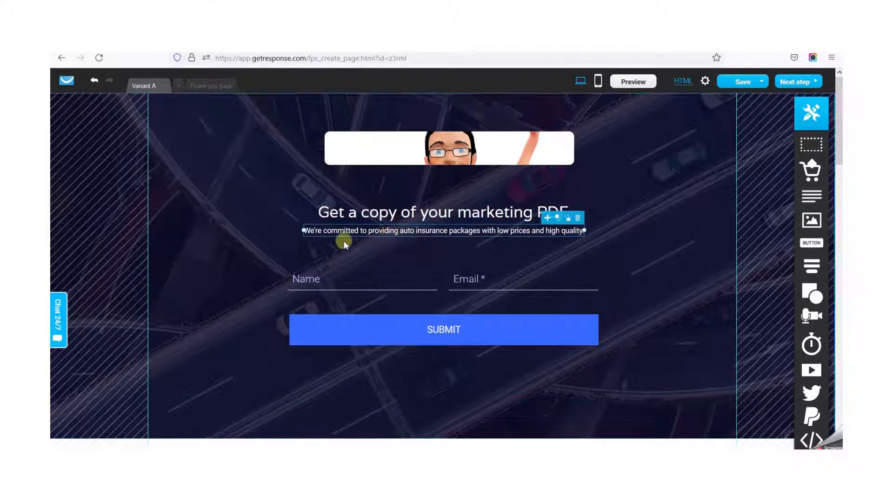
- Replace the subheading under the headline with "Pleae signup for your copy"
{"action": "triple_click", "coordinate": [437, 233]}
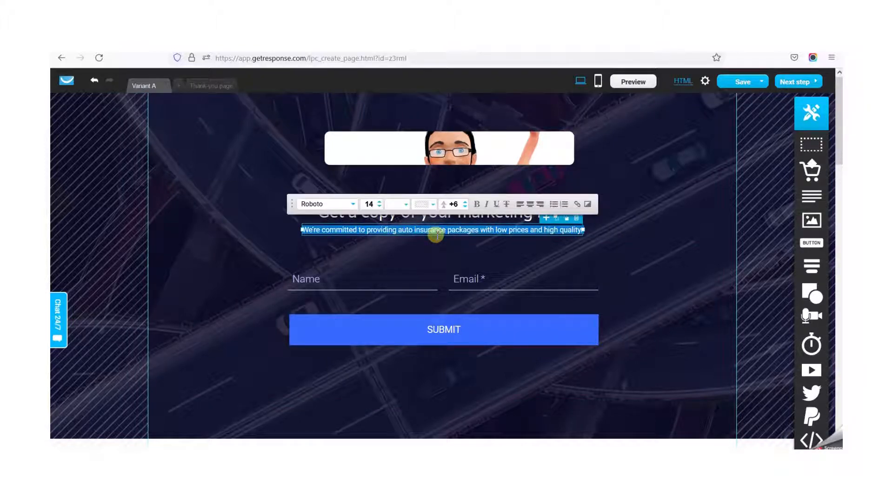
{"action": "type", "text": "Pleae signup for your copy"}
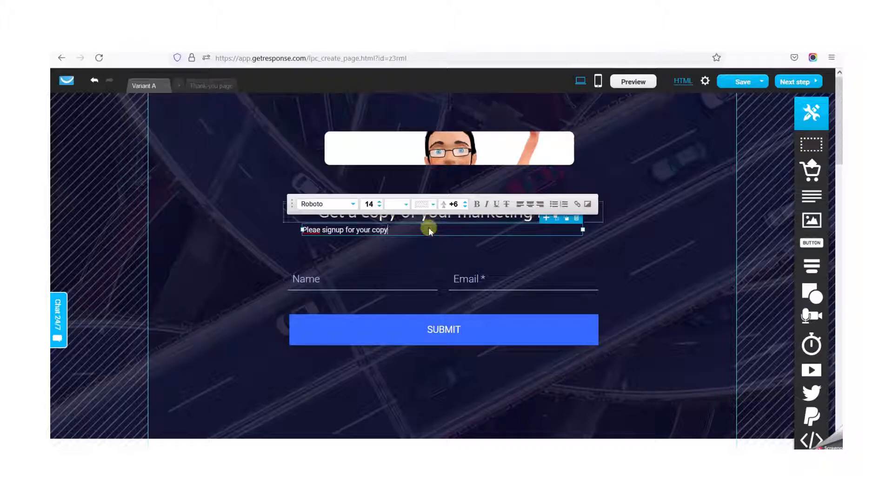
{"action": "left_click", "coordinate": [343, 279]}
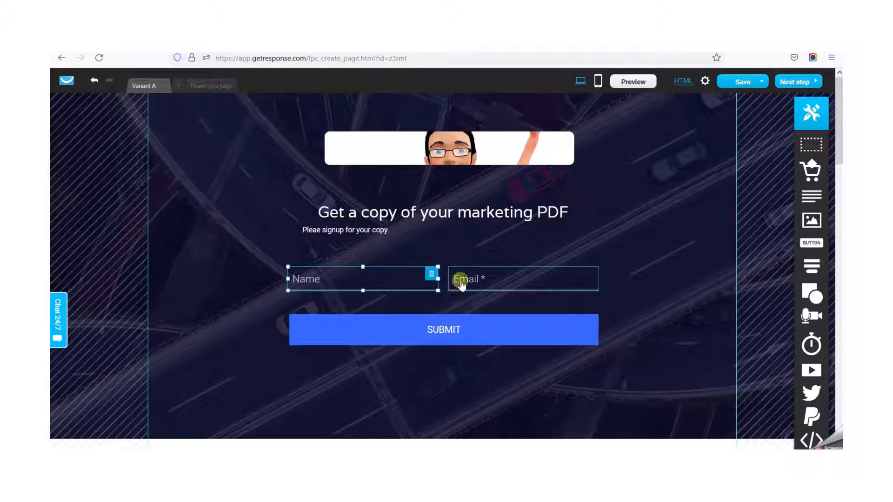
- Review the remaining landing page sections, from the form's submit button through features and customer reviews to the closing form
{"action": "left_click", "coordinate": [444, 338]}
{"action": "scroll", "coordinate": [675, 279], "scroll_direction": "down", "scroll_amount": 5}
{"action": "scroll", "coordinate": [624, 279], "scroll_direction": "down", "scroll_amount": 3}
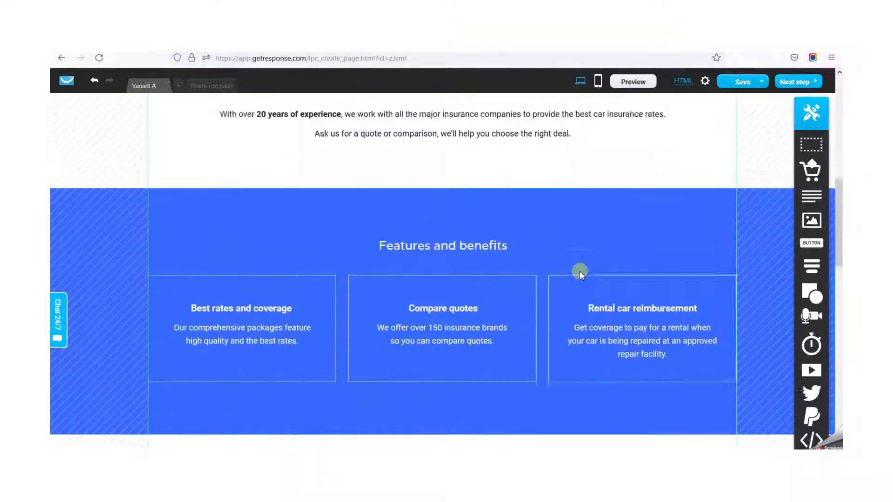
{"action": "scroll", "coordinate": [409, 242], "scroll_direction": "up", "scroll_amount": 3}
{"action": "scroll", "coordinate": [351, 324], "scroll_direction": "down", "scroll_amount": 9}
{"action": "scroll", "coordinate": [352, 324], "scroll_direction": "down", "scroll_amount": 8}
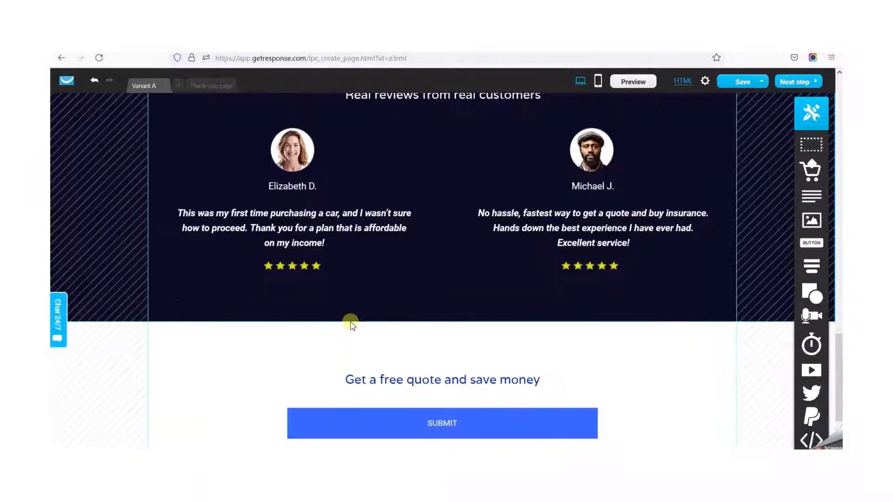
{"action": "scroll", "coordinate": [351, 324], "scroll_direction": "up", "scroll_amount": 10}
{"action": "scroll", "coordinate": [351, 324], "scroll_direction": "up", "scroll_amount": 12}
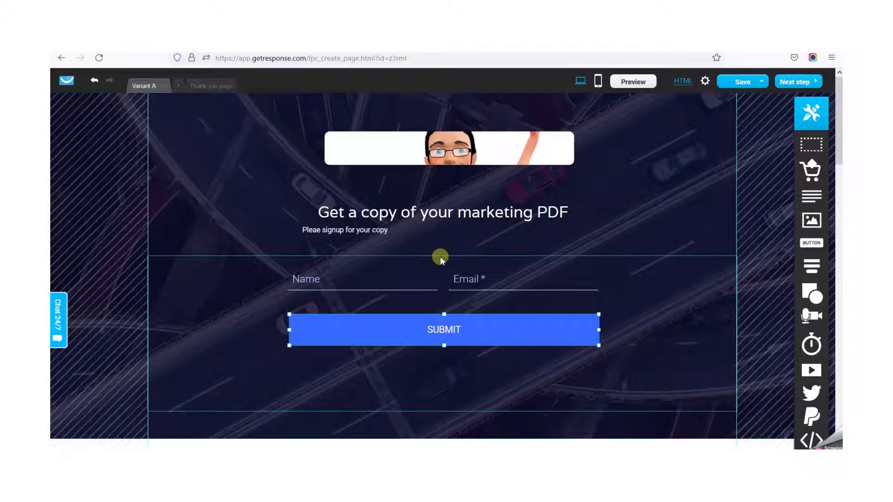
- Replace the Auto Insurance Experts logo on the thank-you page with the cartoon character image from the stored files
{"action": "left_click", "coordinate": [205, 85]}
{"action": "left_click", "coordinate": [431, 148]}
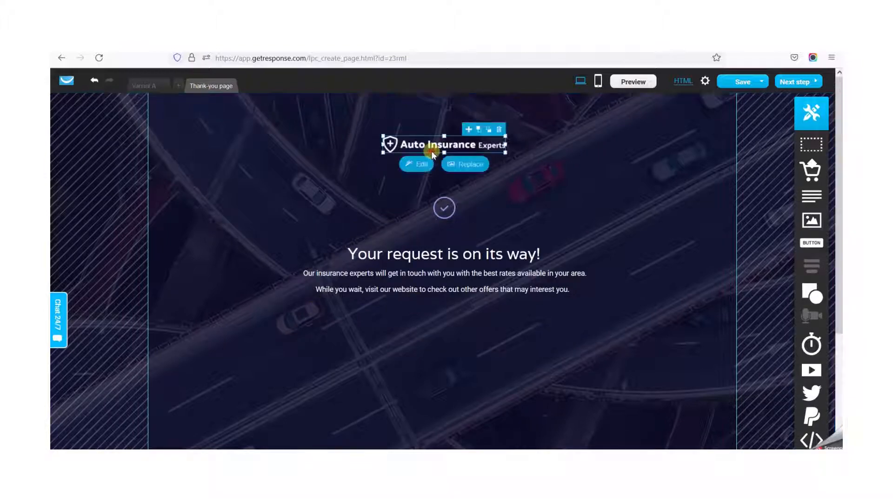
{"action": "left_click", "coordinate": [459, 165]}
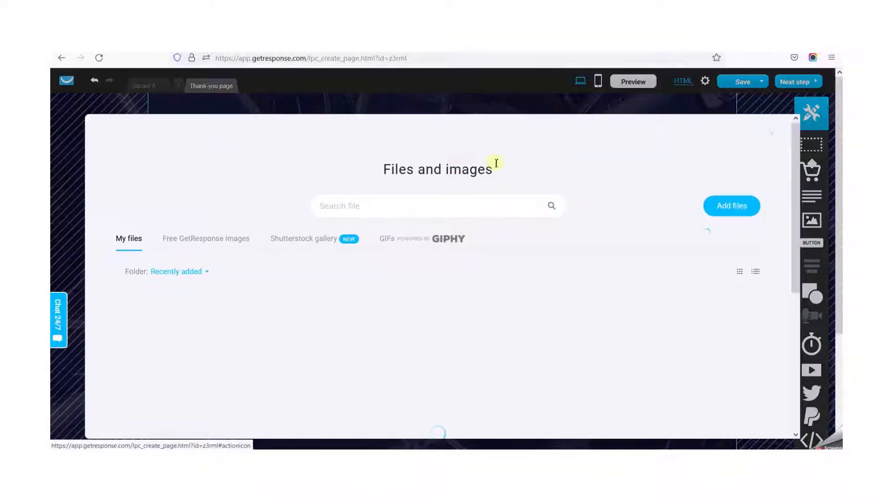
{"action": "left_click", "coordinate": [660, 343]}
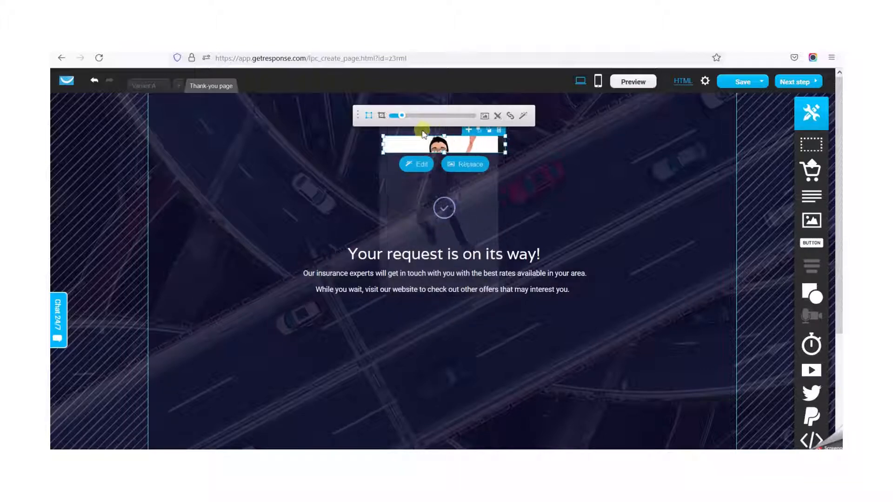
{"action": "left_click", "coordinate": [612, 189]}
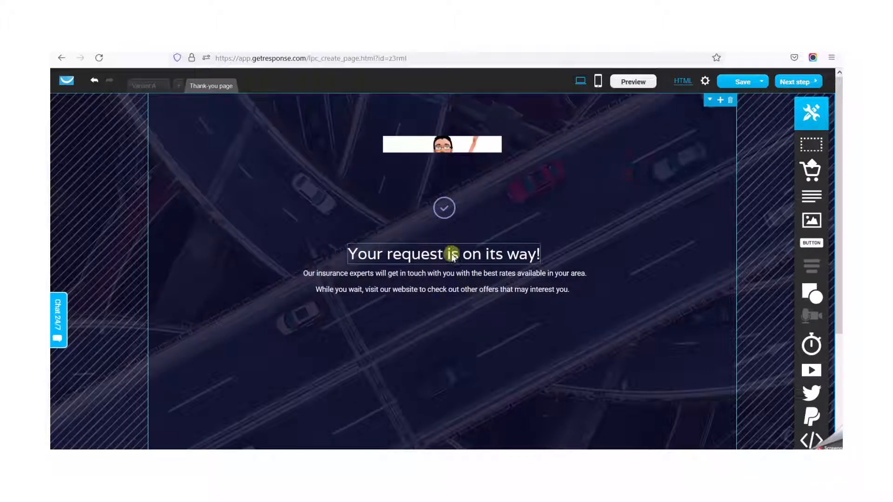
- Check the thank-you page's icon and headline against the Variant A sign-up page
{"action": "left_click", "coordinate": [445, 208]}
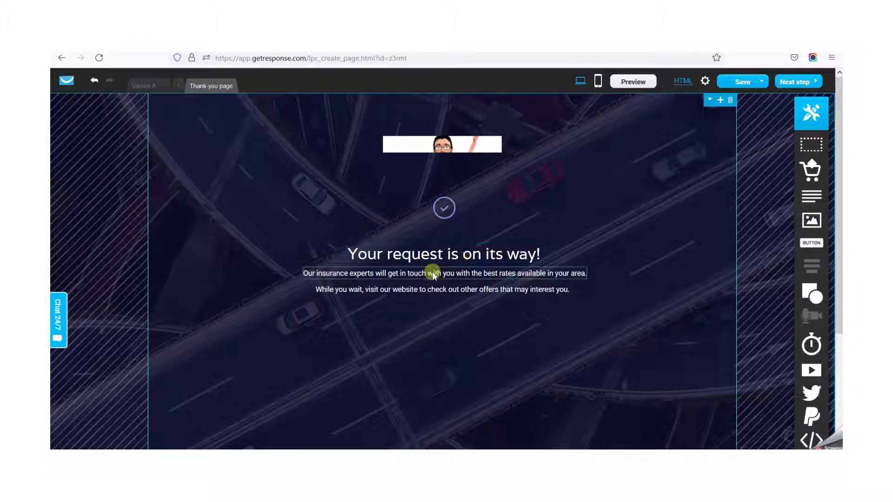
{"action": "left_click", "coordinate": [146, 89]}
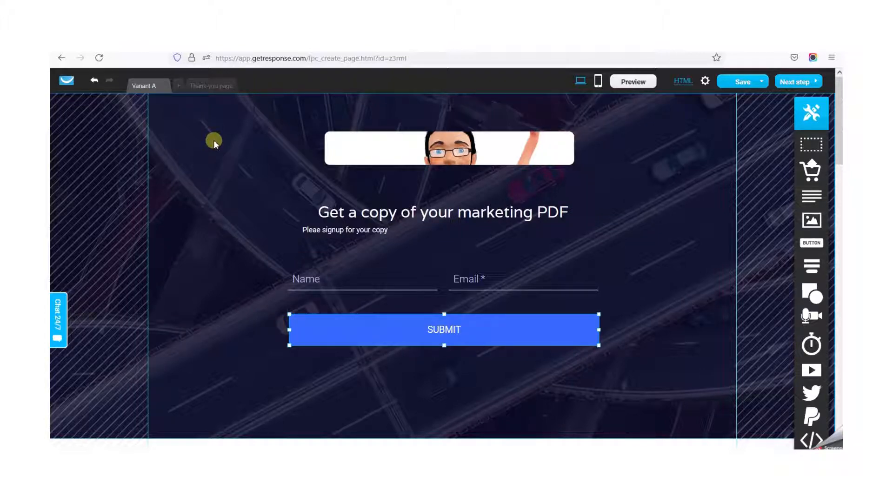
{"action": "left_click", "coordinate": [208, 88]}
{"action": "left_click", "coordinate": [422, 254]}
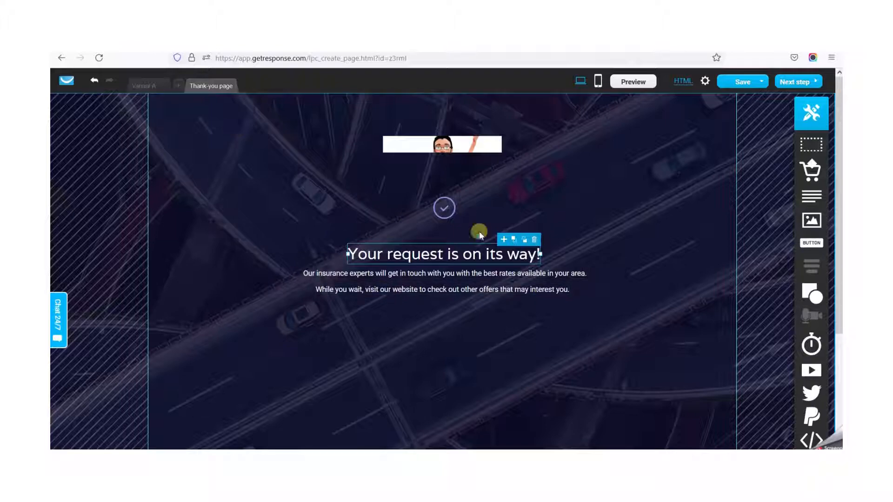
{"action": "left_click", "coordinate": [564, 222]}
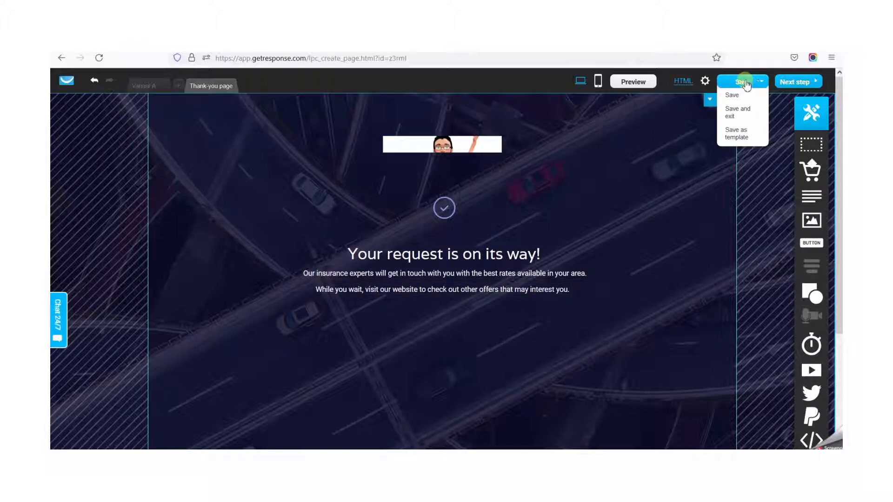
- Save the landing page and try to continue to the next step
{"action": "left_click", "coordinate": [731, 100]}
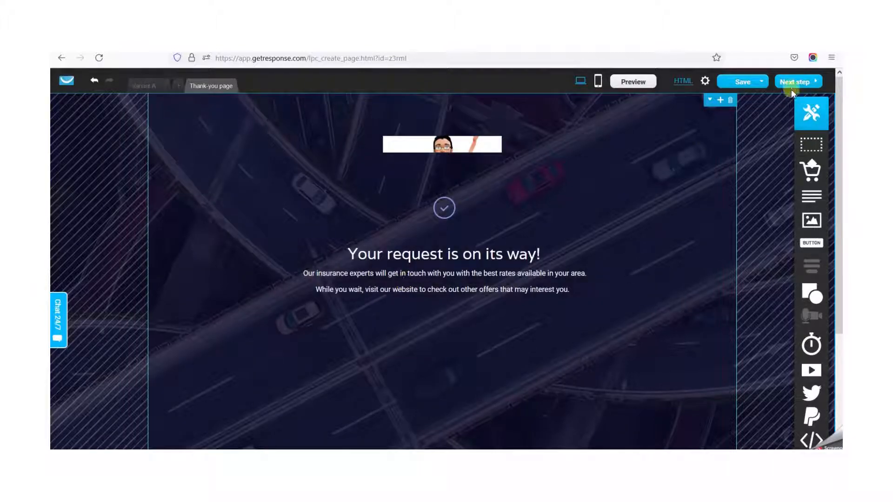
{"action": "mouse_move", "coordinate": [746, 82]}
{"action": "left_click", "coordinate": [752, 108]}
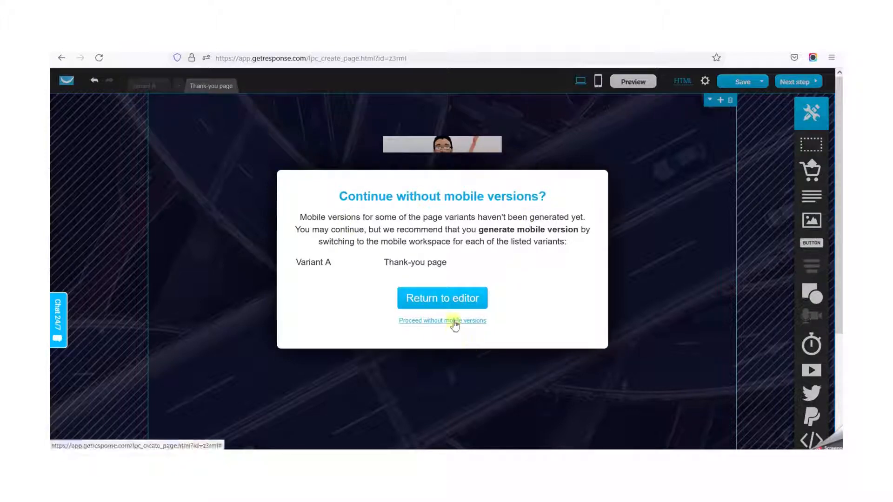
- Return to the editor and generate the mobile version of Variant A in the mobile workspace
{"action": "left_click", "coordinate": [456, 300]}
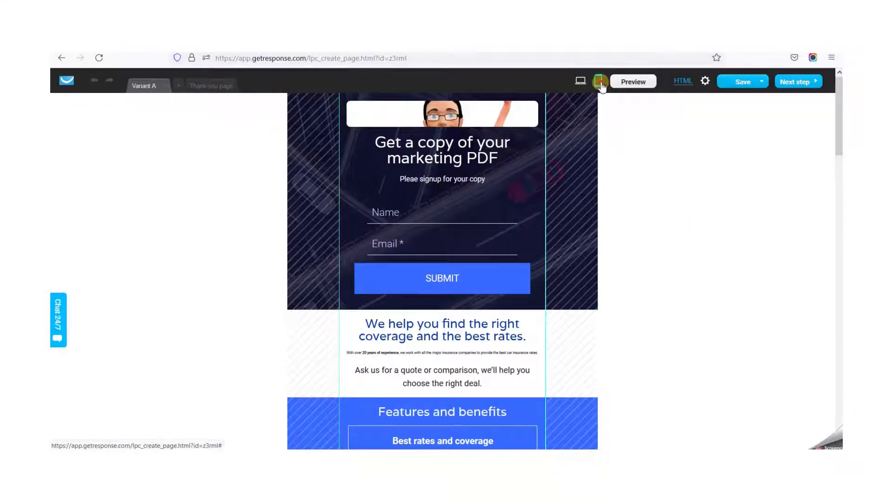
{"action": "left_click", "coordinate": [580, 84]}
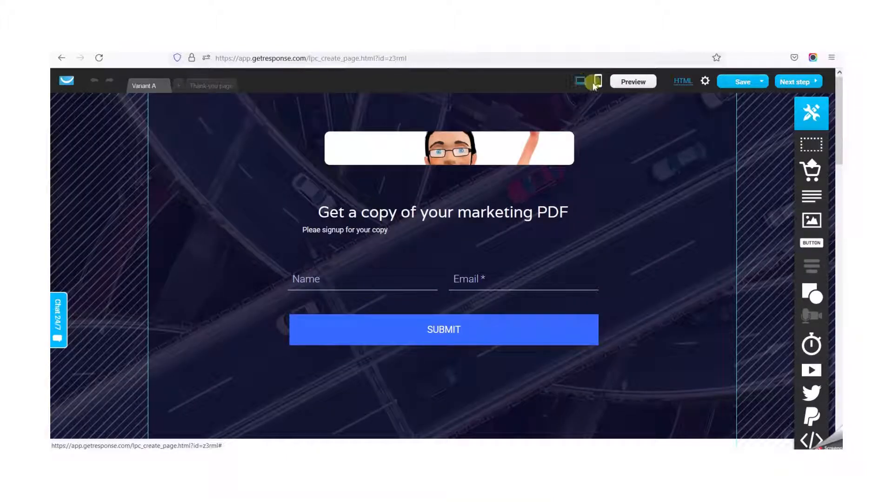
{"action": "left_click", "coordinate": [598, 82]}
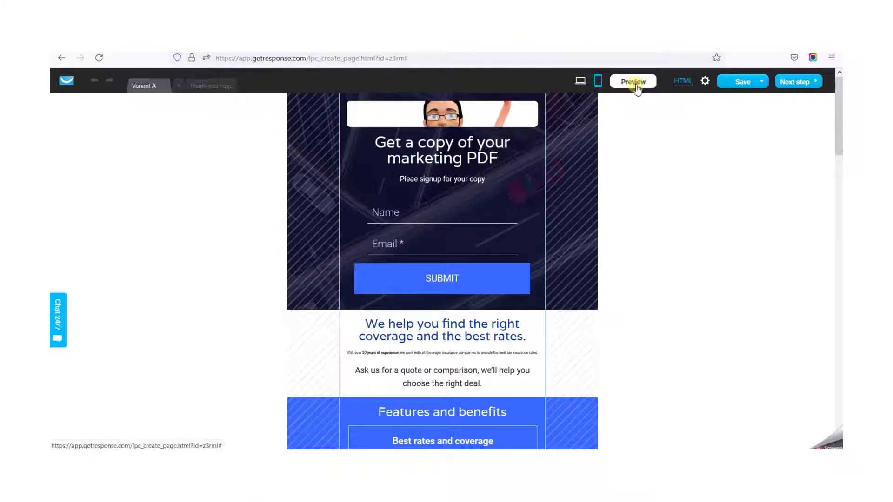
- Preview the mobile version of Variant A, look through its sections and return to the editor
{"action": "left_click", "coordinate": [635, 84]}
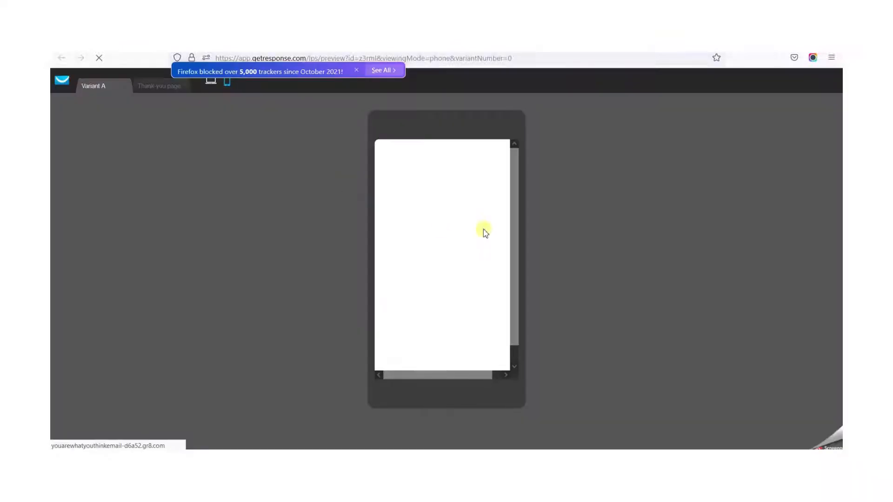
{"action": "scroll", "coordinate": [501, 252], "scroll_direction": "down", "scroll_amount": 3}
{"action": "scroll", "coordinate": [499, 249], "scroll_direction": "down", "scroll_amount": 5}
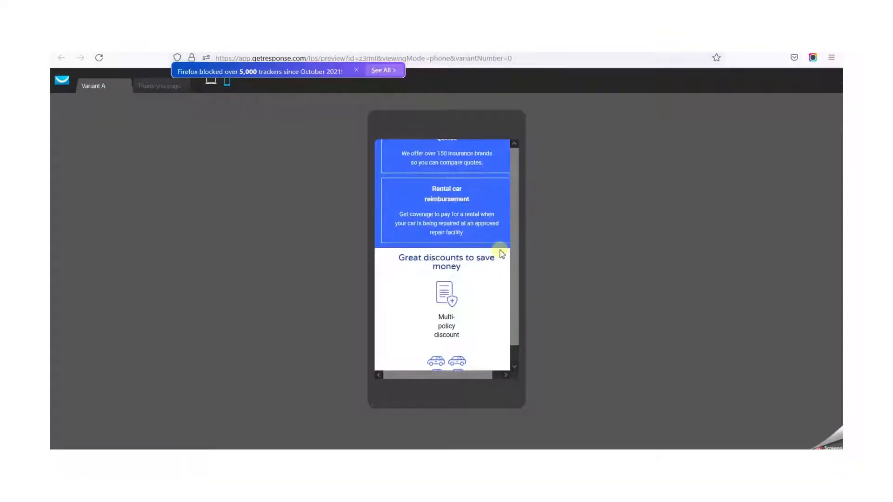
{"action": "scroll", "coordinate": [500, 249], "scroll_direction": "up", "scroll_amount": 8}
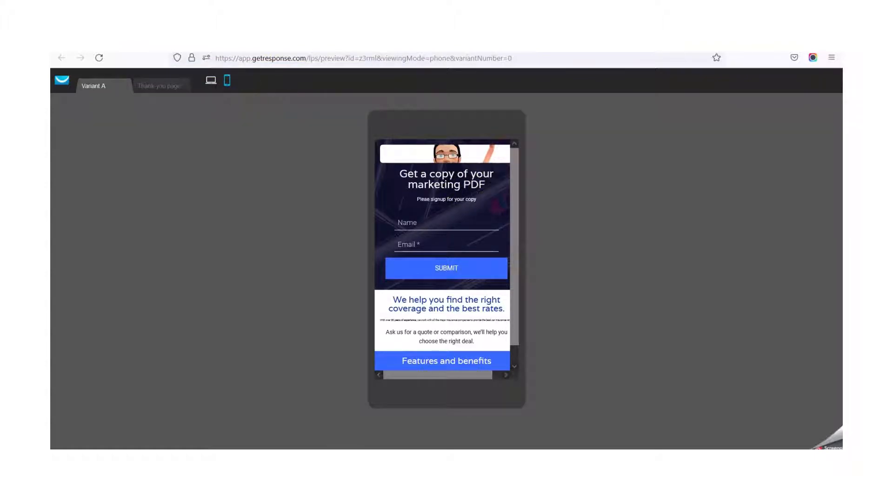
{"action": "left_click", "coordinate": [267, 45]}
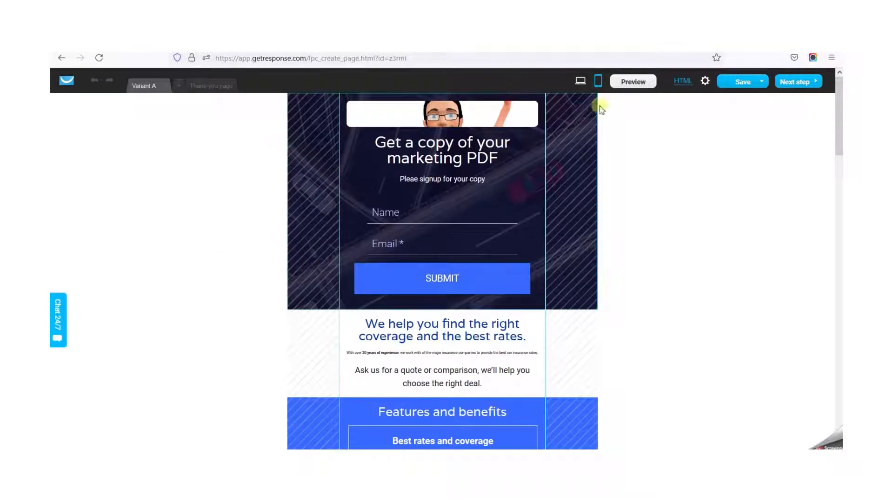
- Switch back to the desktop workspace and proceed to the page settings without a mobile version of the thank-you page
{"action": "left_click", "coordinate": [580, 81]}
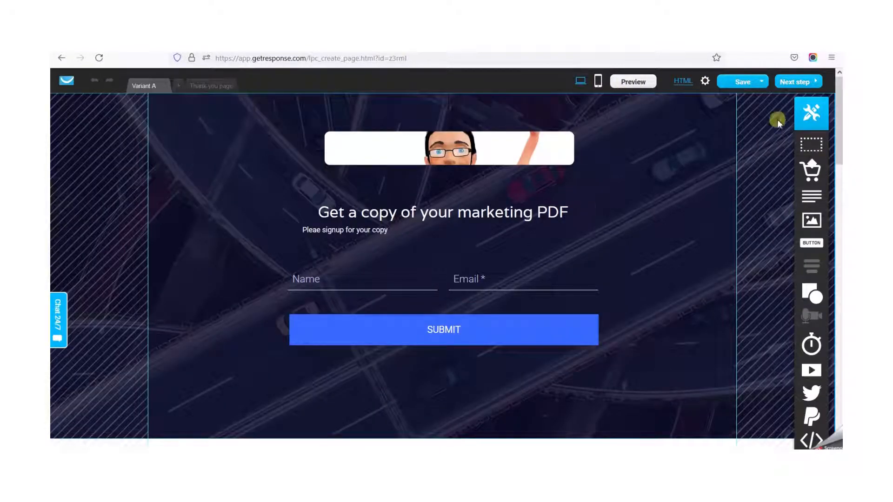
{"action": "left_click", "coordinate": [801, 82]}
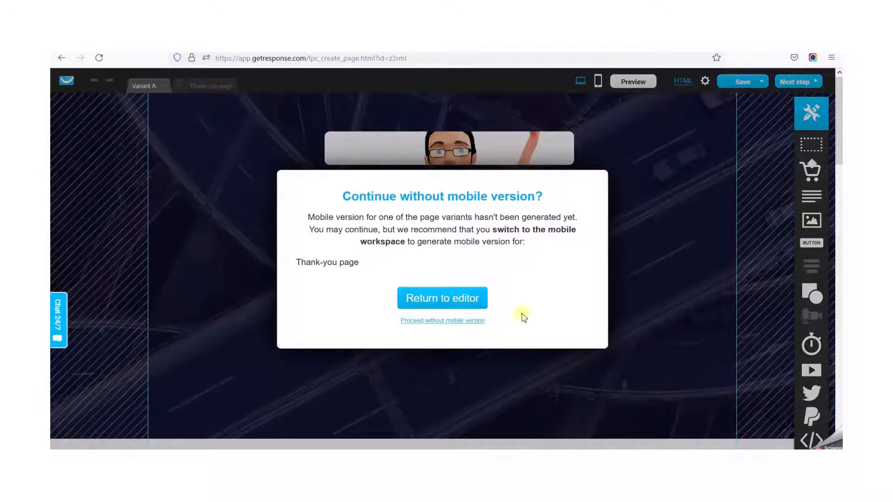
{"action": "left_click", "coordinate": [433, 321]}
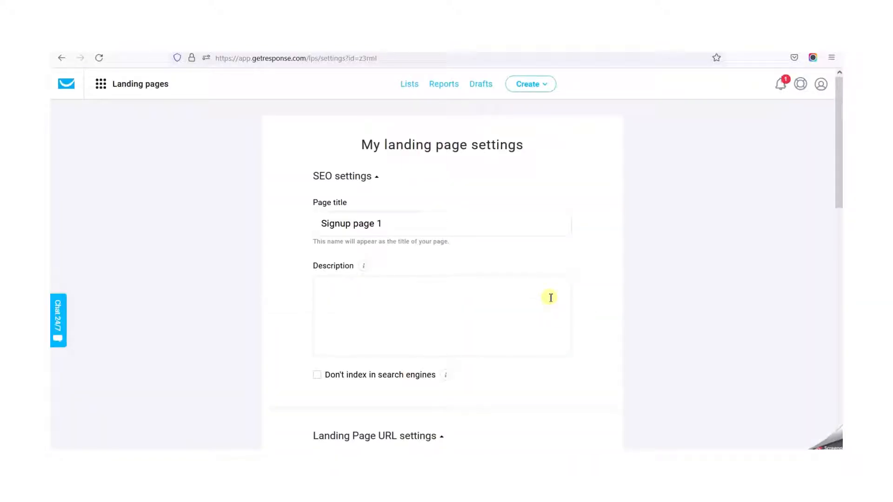
- Enter "Demo page. Please ignore" as the SEO description and exclude the page from search engine indexing
{"action": "left_click_drag", "start_coordinate": [412, 224], "coordinate": [222, 228]}
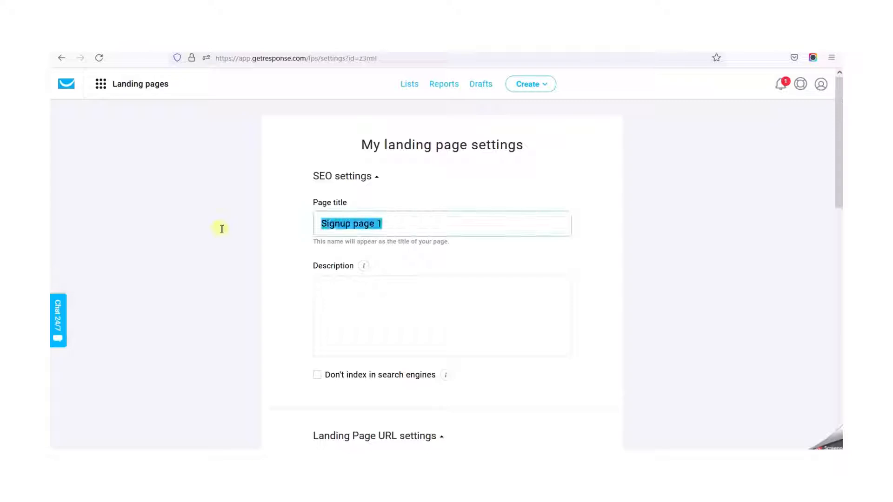
{"action": "left_click", "coordinate": [424, 300]}
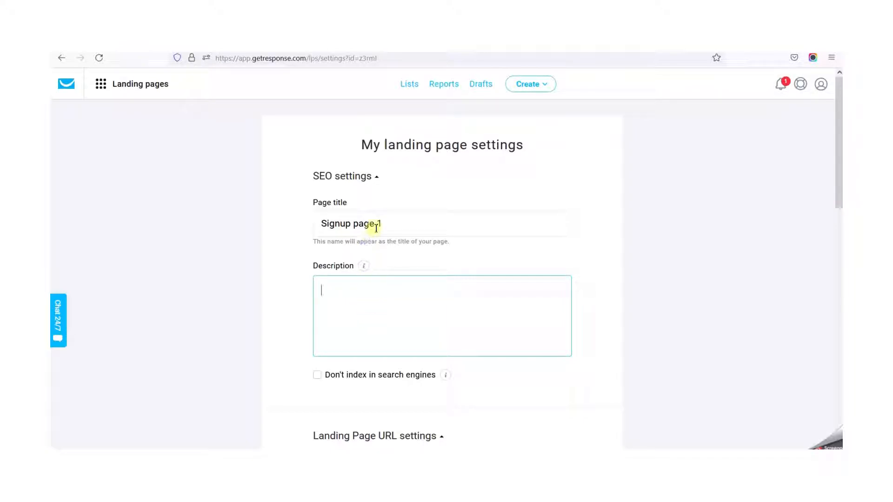
{"action": "scroll", "coordinate": [499, 291], "scroll_direction": "down", "scroll_amount": 1}
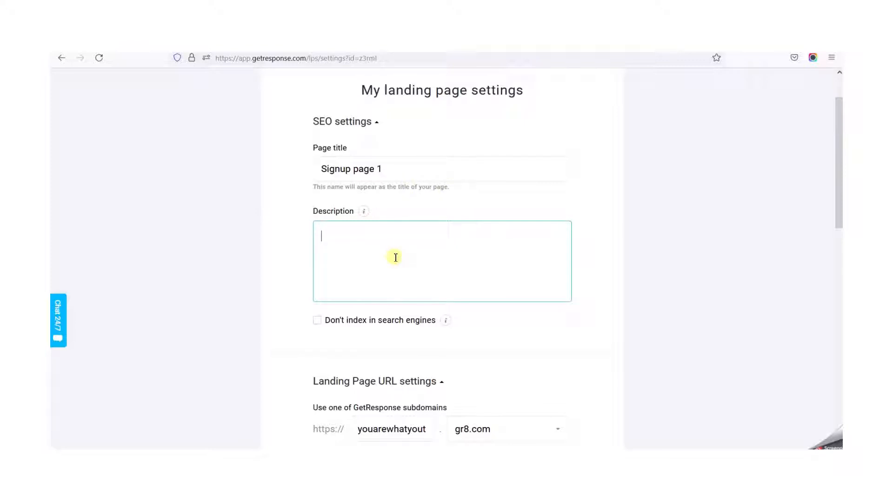
{"action": "type", "text": "Demo page. Plea"}
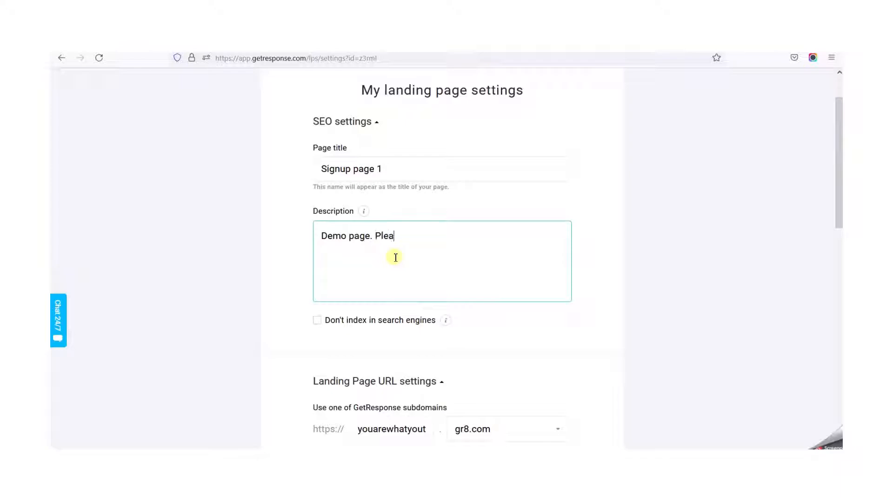
{"action": "type", "text": "se ignore"}
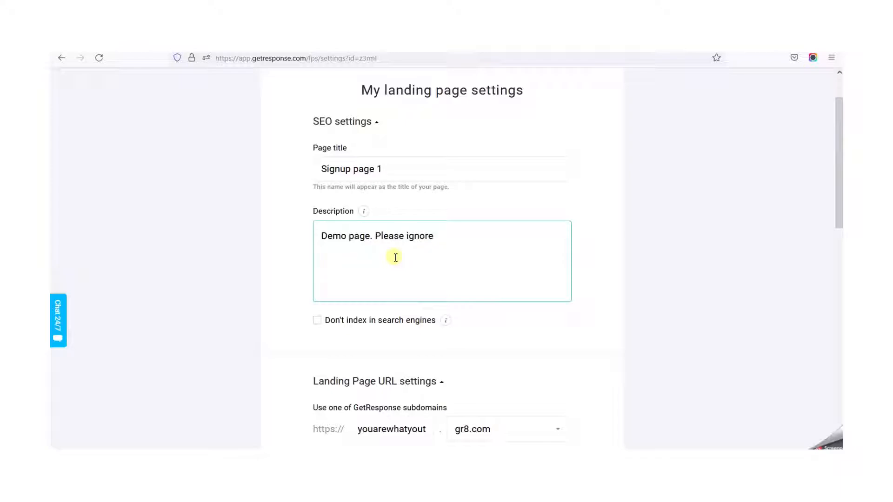
{"action": "left_click", "coordinate": [317, 322]}
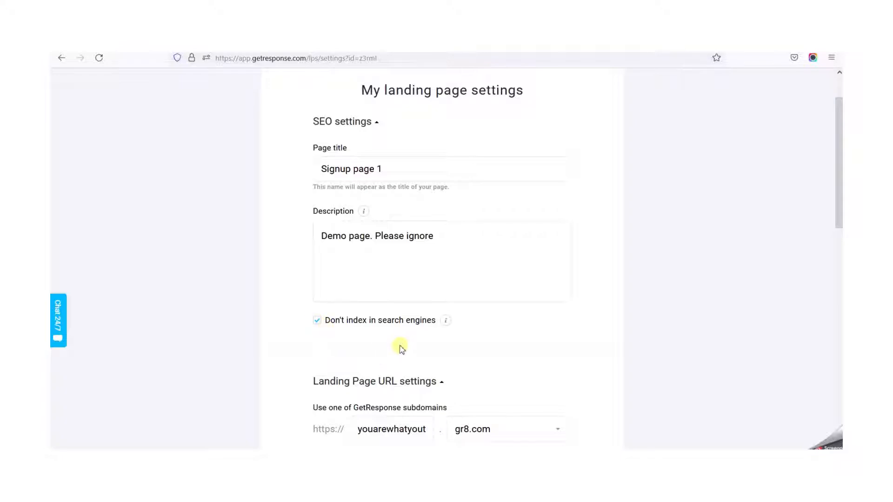
- Clear the prefilled subdomain name in the landing page URL settings and select gr8.com as the GetResponse domain
{"action": "scroll", "coordinate": [400, 349], "scroll_direction": "down", "scroll_amount": 3}
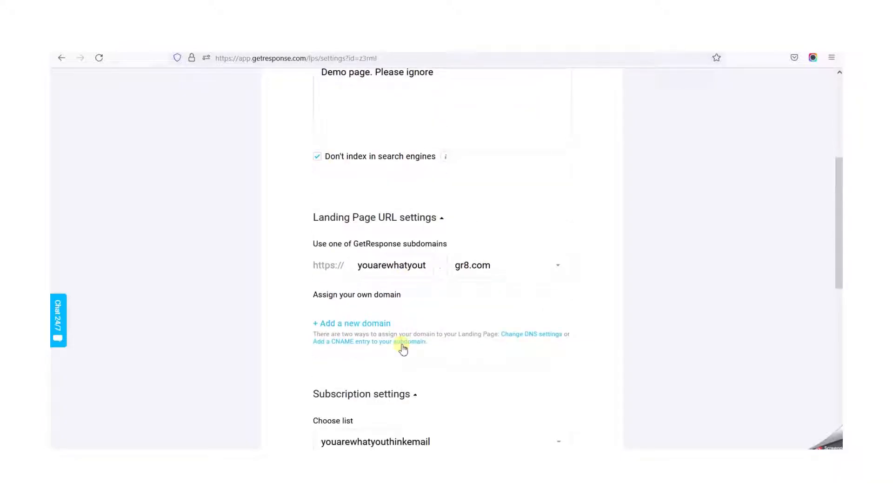
{"action": "double_click", "coordinate": [380, 263]}
{"action": "key", "text": "BackSpace"}
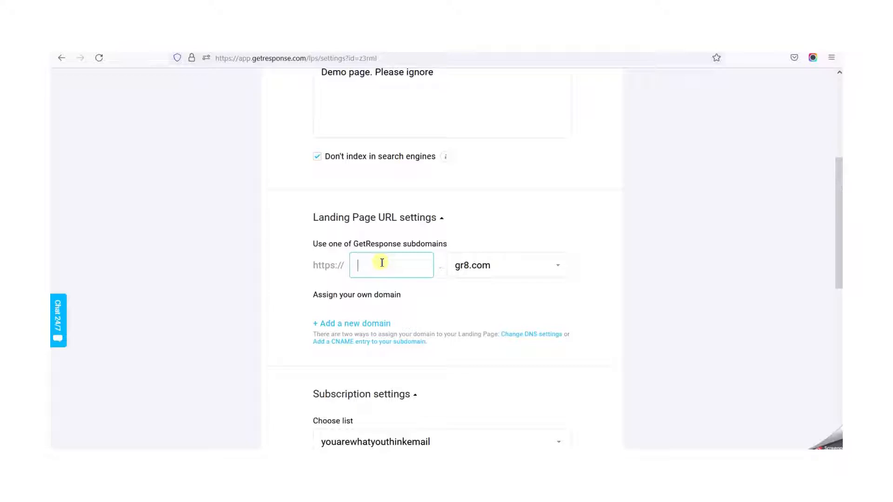
{"action": "left_click", "coordinate": [555, 266]}
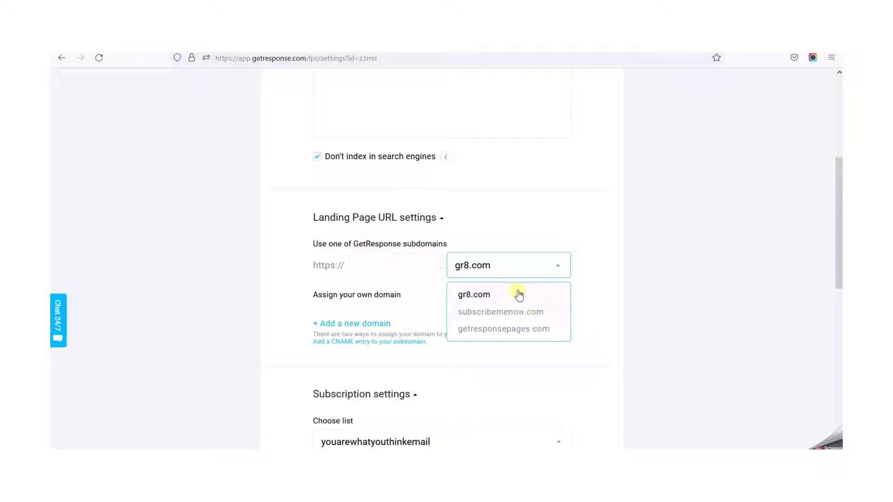
{"action": "left_click", "coordinate": [519, 294]}
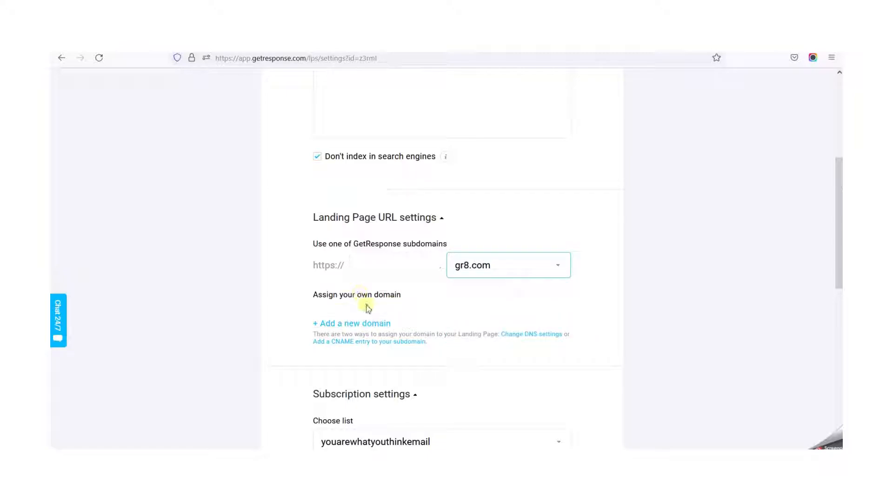
{"action": "left_click", "coordinate": [343, 322]}
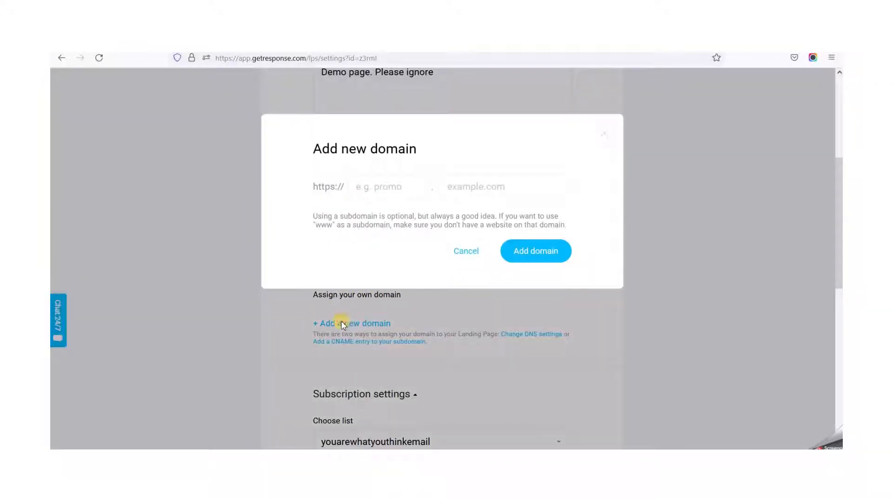
{"action": "left_click", "coordinate": [395, 193]}
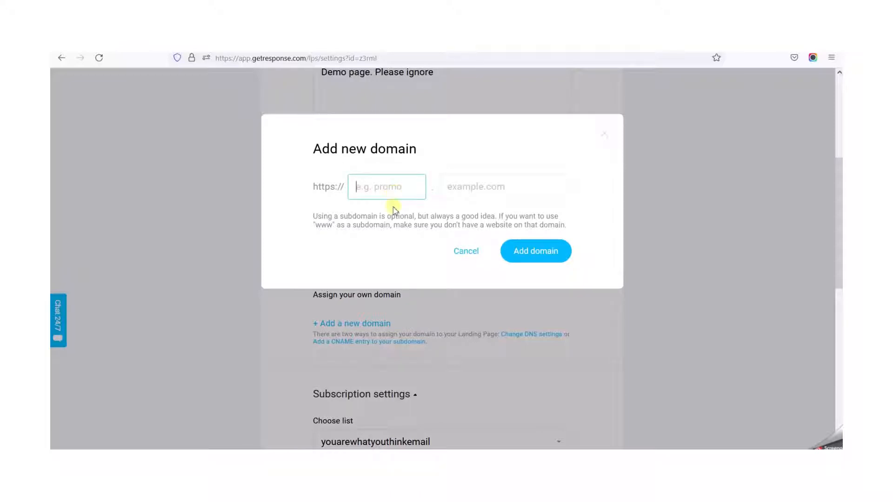
{"action": "left_click", "coordinate": [381, 193]}
{"action": "left_click", "coordinate": [466, 184]}
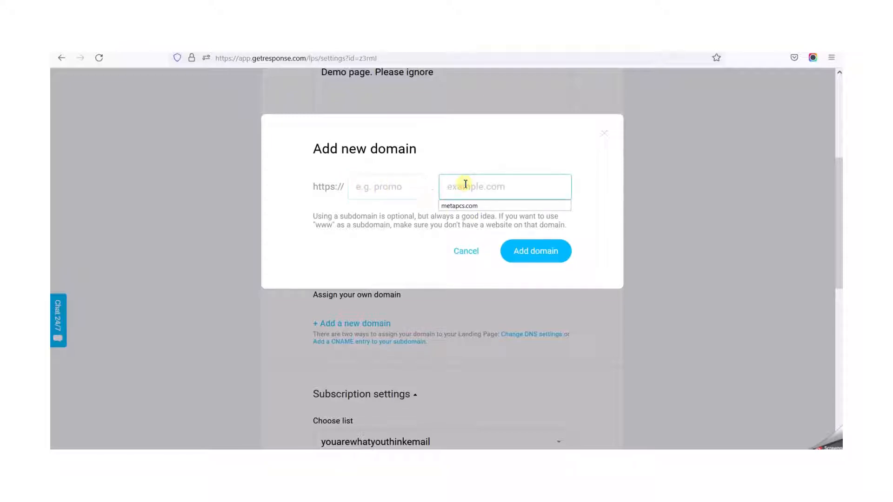
{"action": "left_click", "coordinate": [520, 158]}
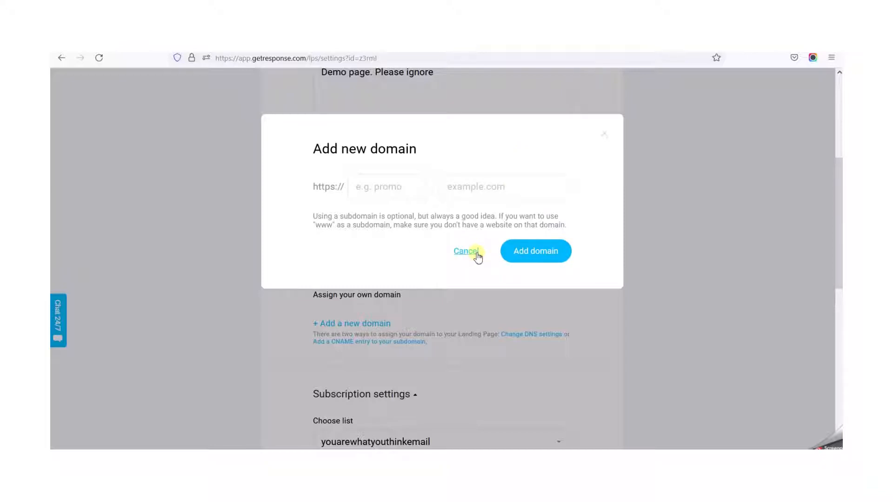
{"action": "left_click", "coordinate": [478, 256]}
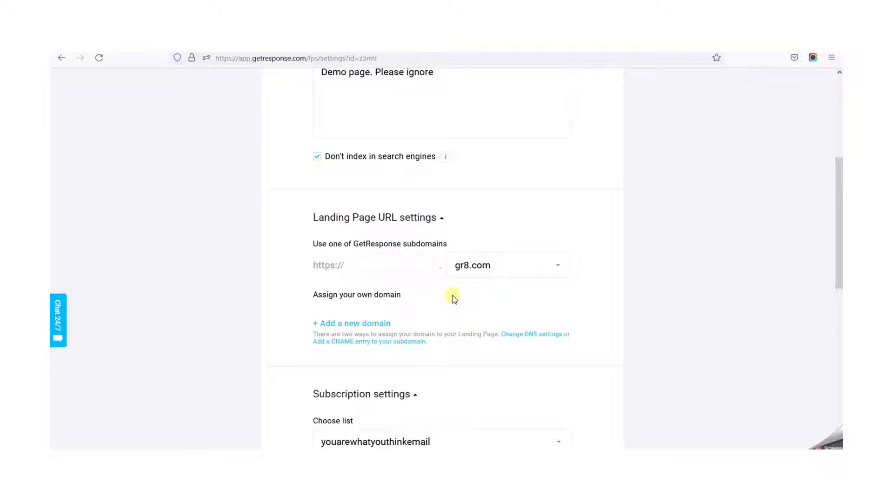
- Set the landing page URL to the subdomain "jjajdaksdalk" on the getresponsepages.com domain
{"action": "left_click", "coordinate": [397, 266]}
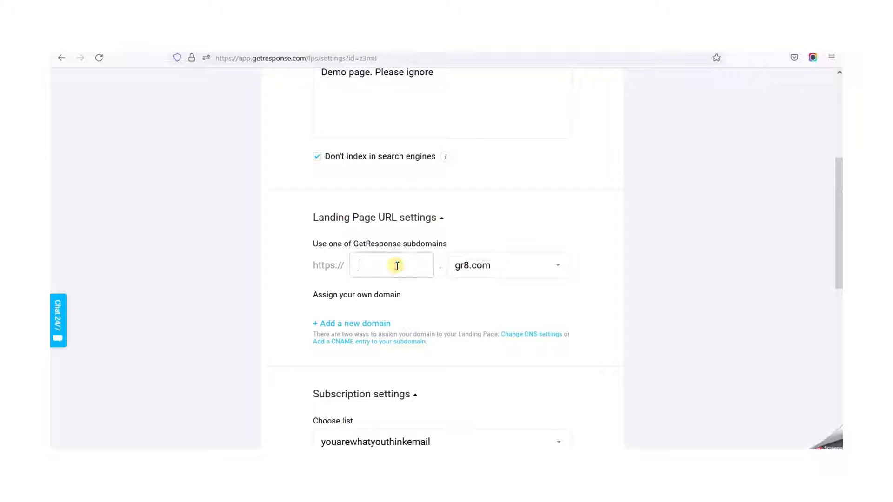
{"action": "type", "text": "jjajdaksdalk"}
{"action": "left_click", "coordinate": [514, 270]}
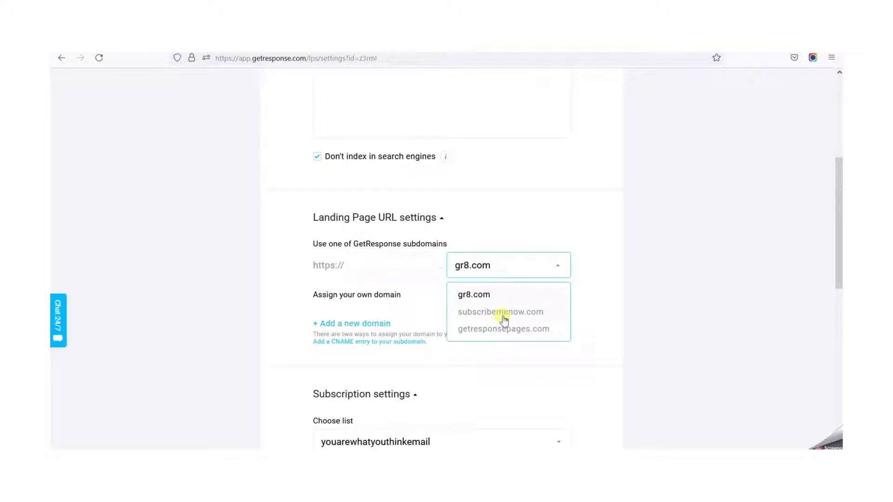
{"action": "left_click", "coordinate": [511, 331]}
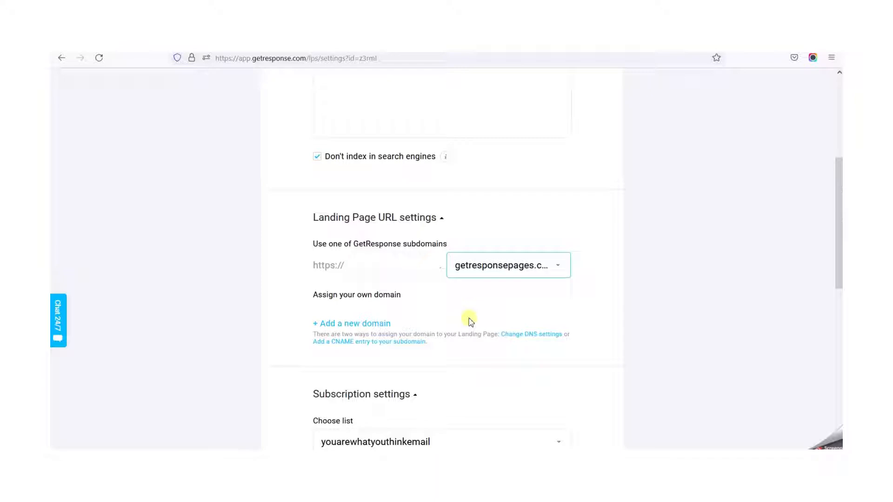
{"action": "left_click", "coordinate": [412, 277]}
{"action": "type", "text": "jjajdaksdalk"}
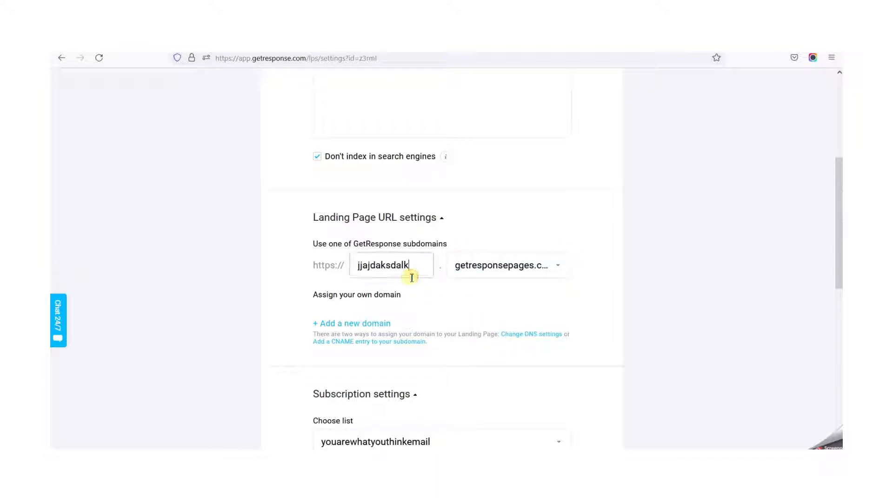
{"action": "left_click", "coordinate": [550, 272]}
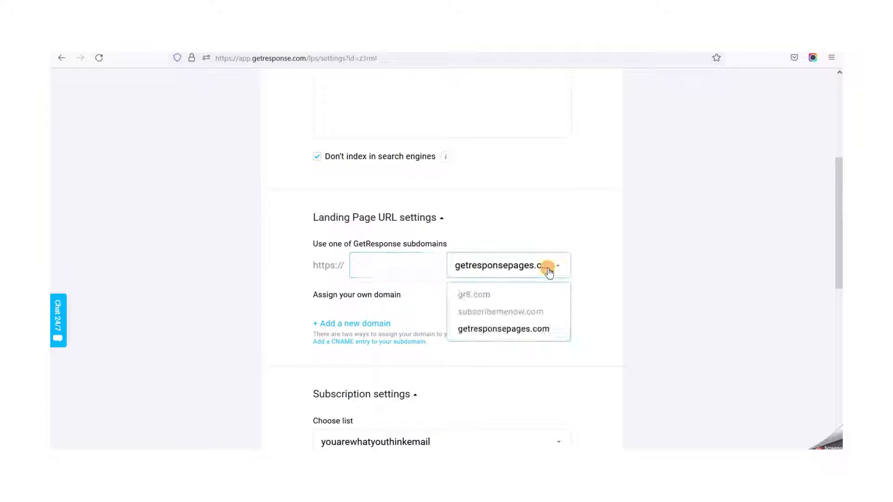
{"action": "left_click", "coordinate": [549, 272]}
- Choose Blog Subscribers as the contact list in the subscription settings
{"action": "scroll", "coordinate": [442, 301], "scroll_direction": "down", "scroll_amount": 5}
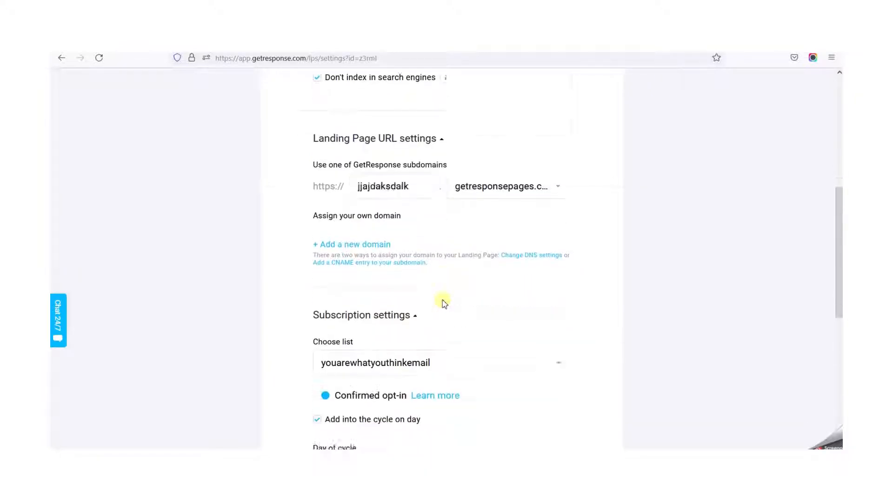
{"action": "left_click", "coordinate": [506, 224]}
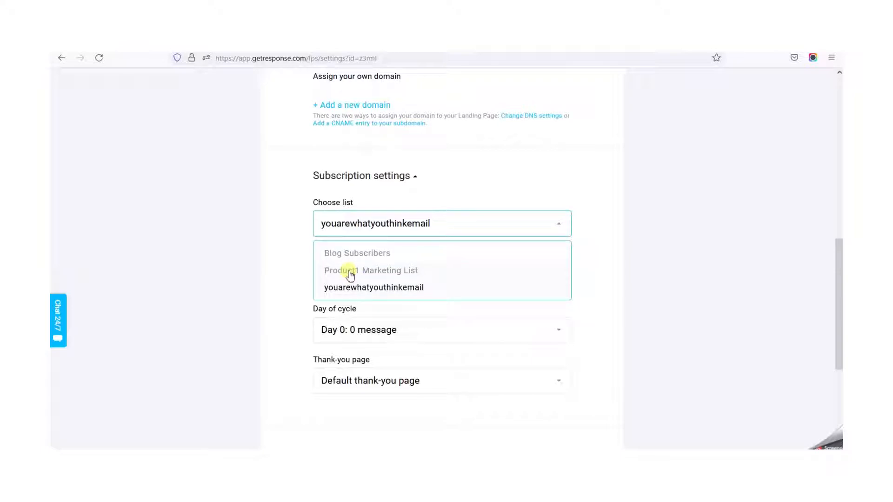
{"action": "left_click", "coordinate": [350, 255]}
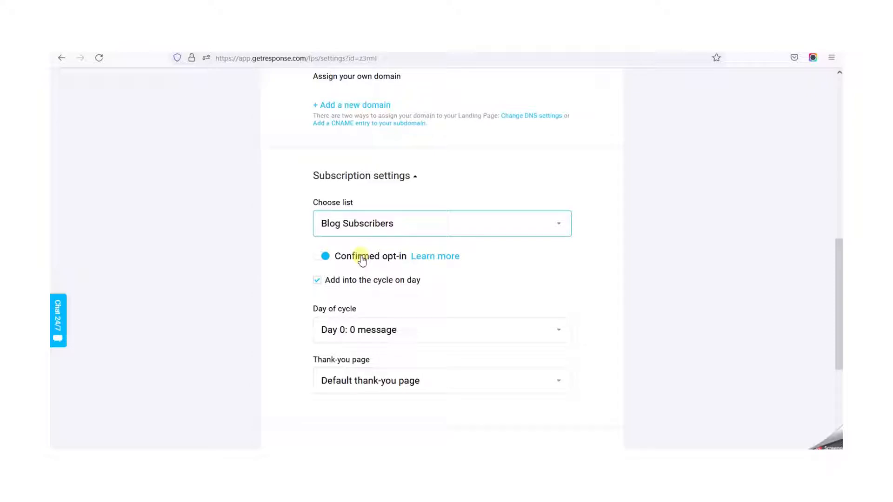
- Select Day 0: 0 message as the day of cycle and turn off adding subscribers into the cycle
{"action": "left_click", "coordinate": [318, 281]}
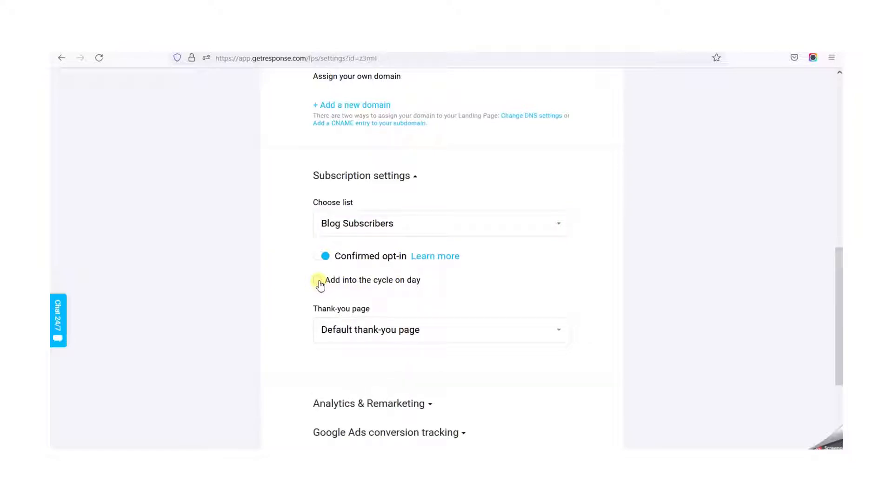
{"action": "left_click", "coordinate": [318, 281]}
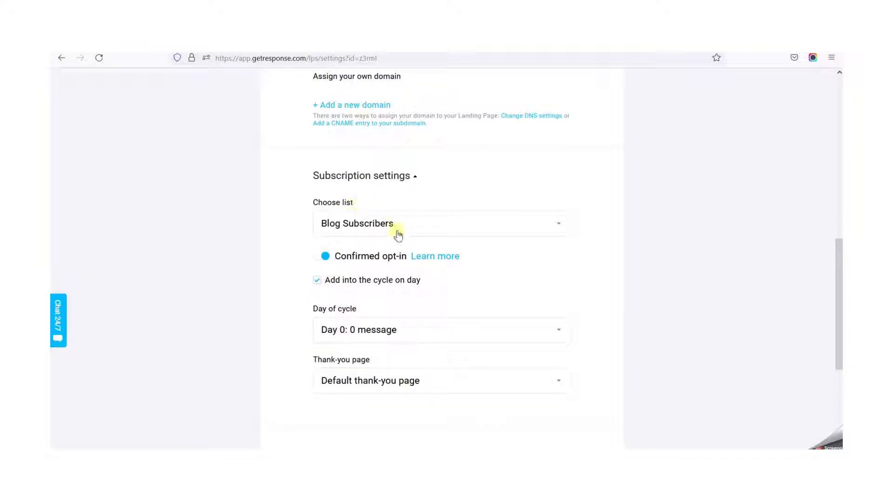
{"action": "left_click", "coordinate": [460, 330]}
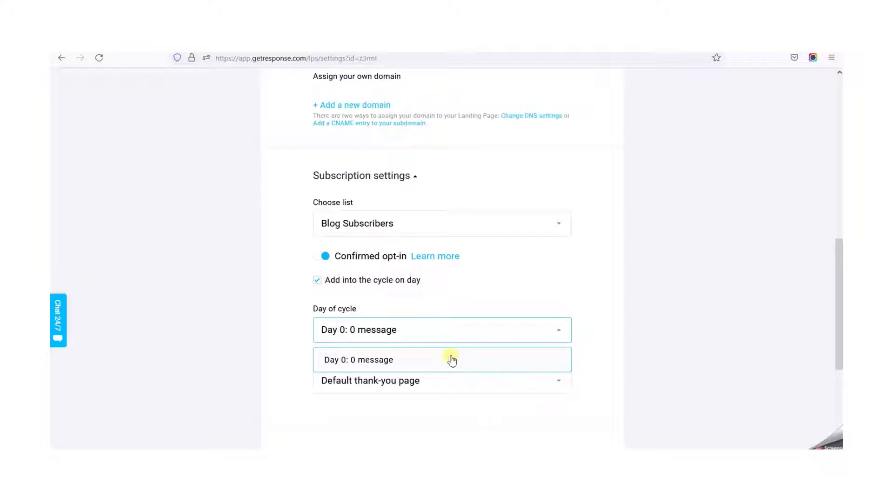
{"action": "left_click", "coordinate": [451, 360]}
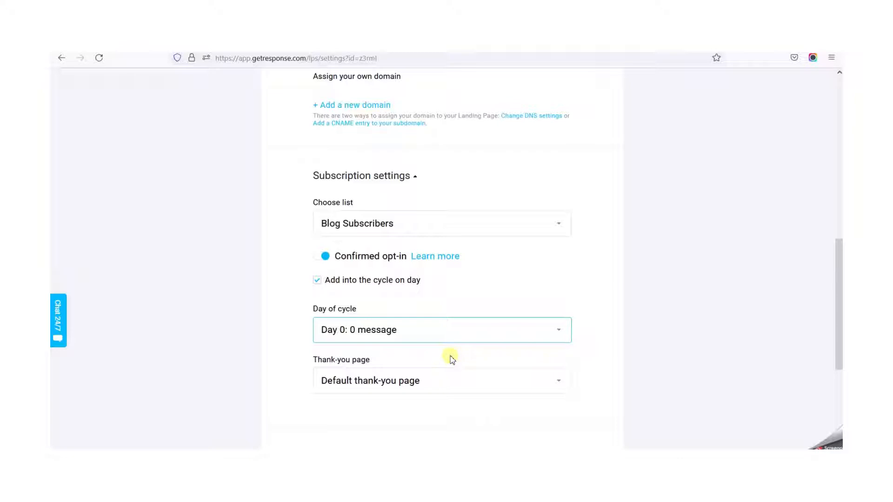
{"action": "left_click", "coordinate": [317, 280]}
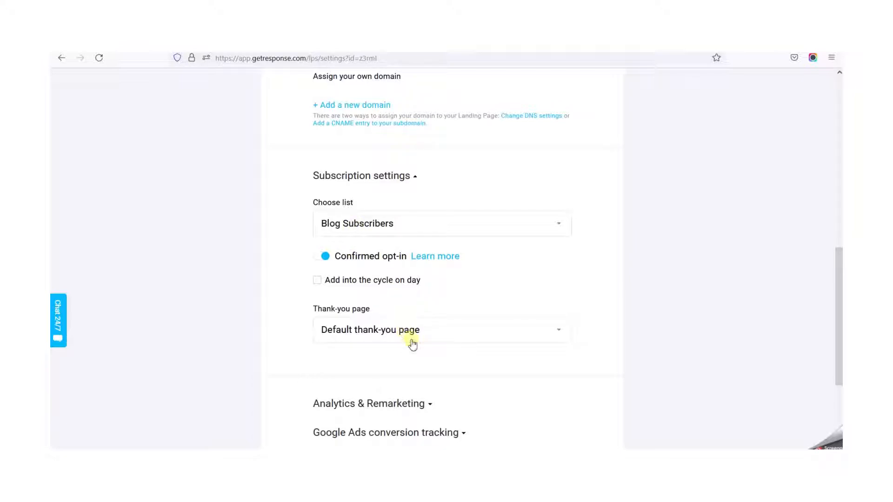
- Try Stay on current page as the thank-you page option and restore the default thank-you page
{"action": "scroll", "coordinate": [472, 351], "scroll_direction": "down", "scroll_amount": 3}
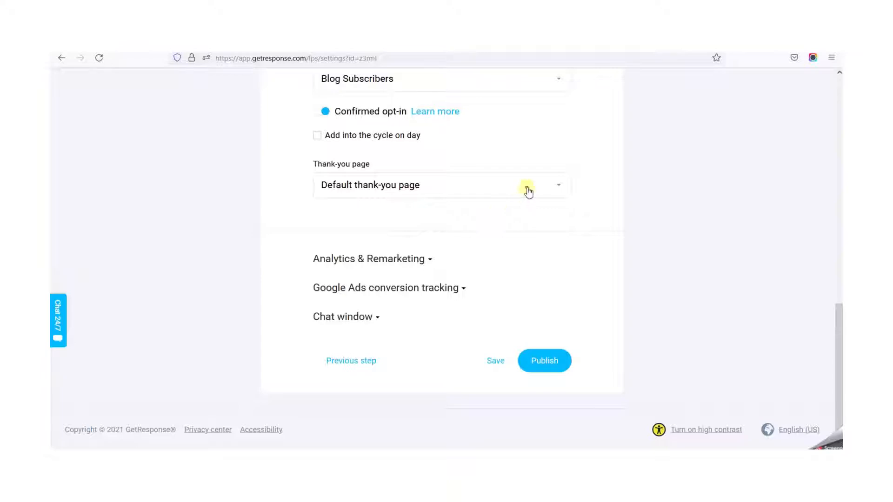
{"action": "left_click", "coordinate": [529, 190]}
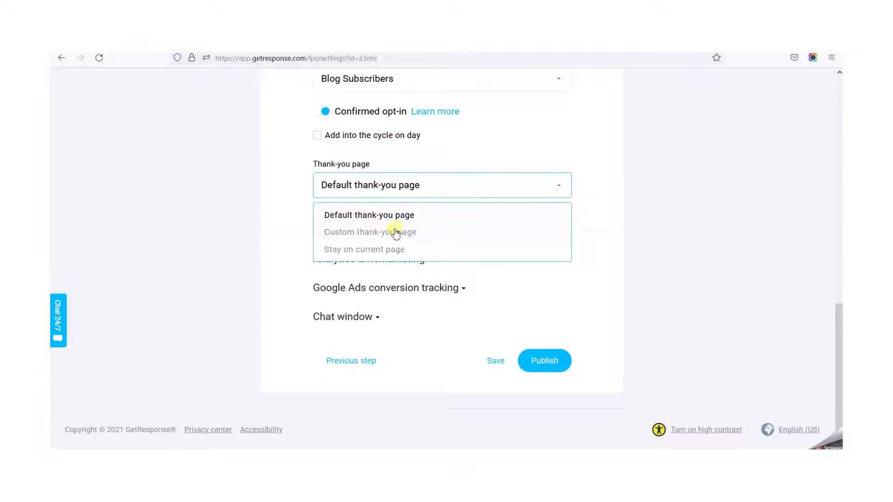
{"action": "left_click", "coordinate": [385, 251]}
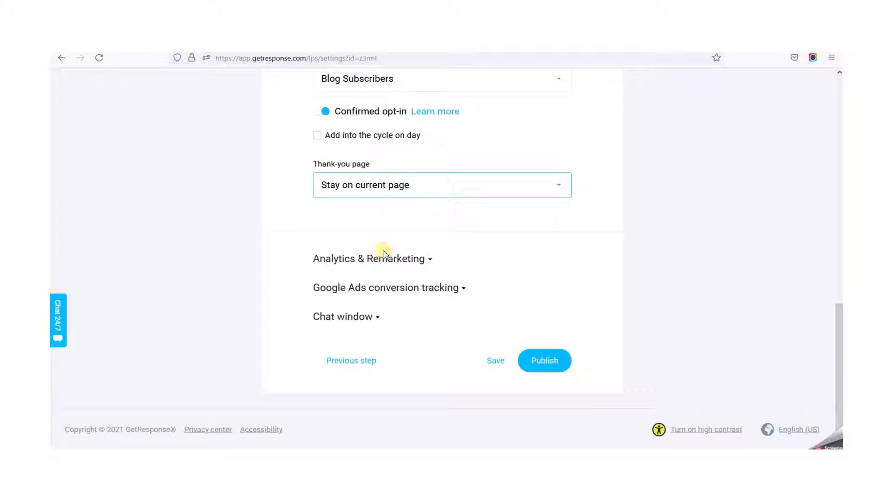
{"action": "left_click", "coordinate": [558, 187]}
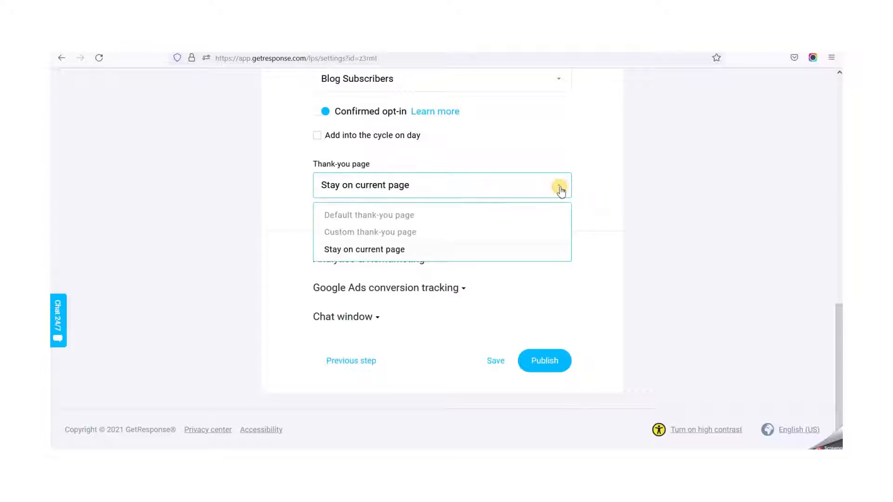
{"action": "left_click", "coordinate": [396, 217]}
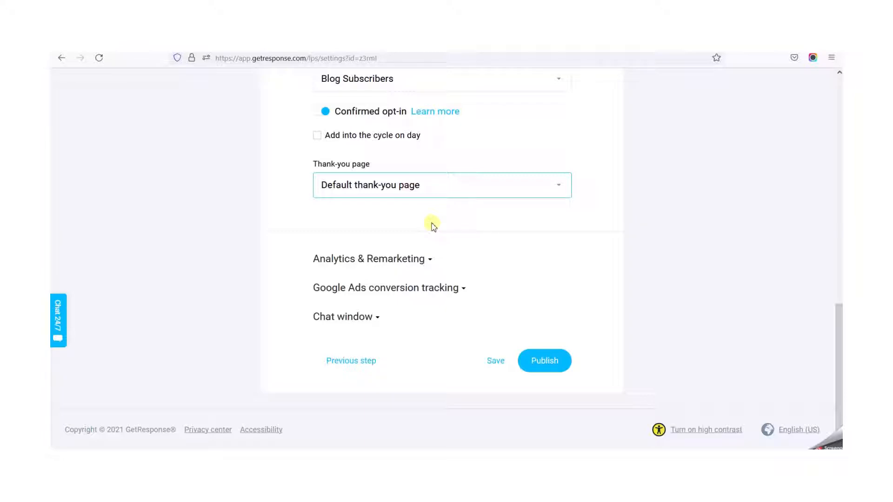
{"action": "left_click", "coordinate": [443, 182]}
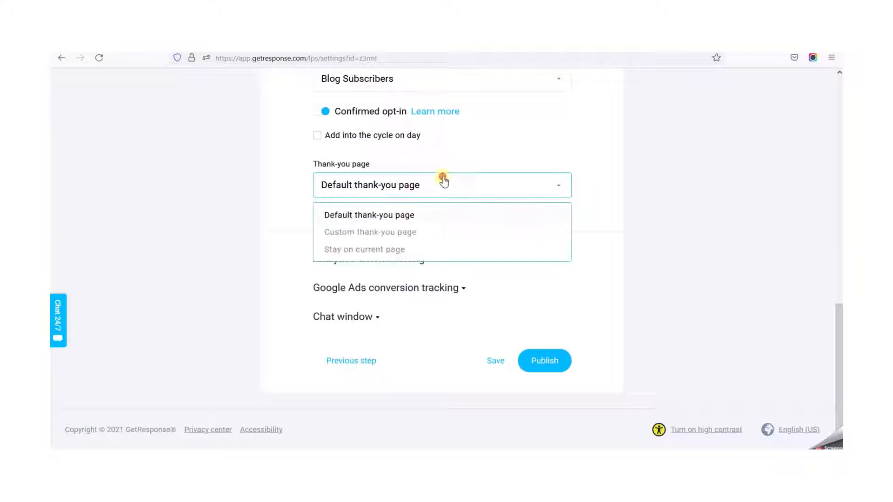
{"action": "left_click", "coordinate": [402, 250]}
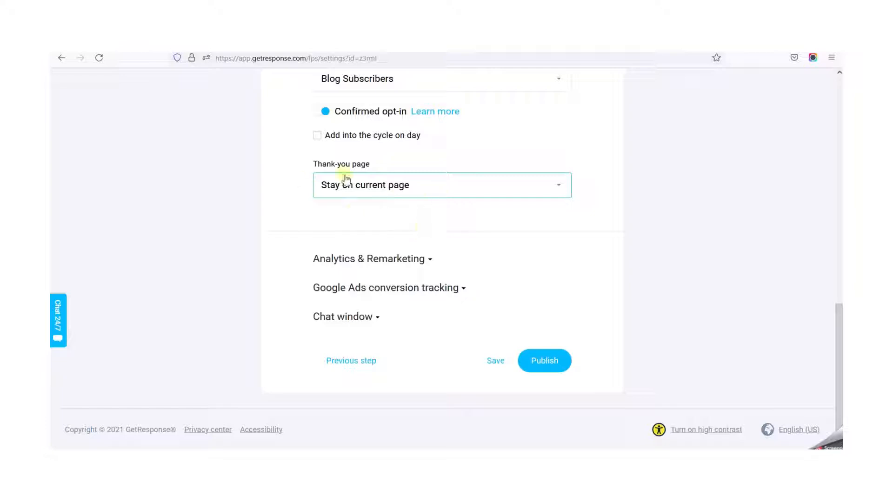
{"action": "left_click", "coordinate": [444, 185]}
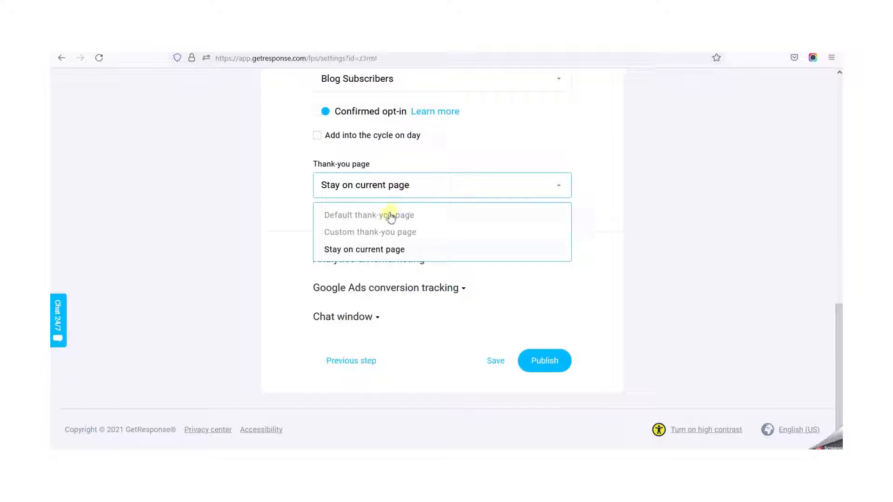
{"action": "left_click", "coordinate": [388, 216]}
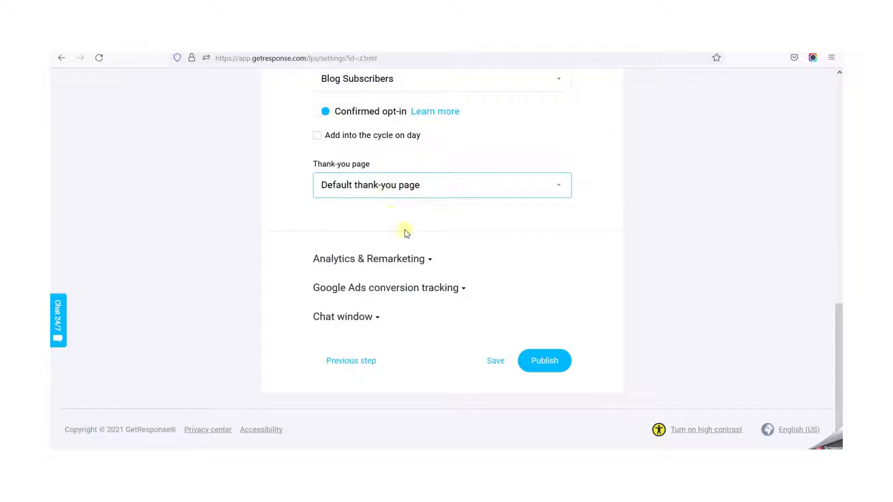
- Examine the platforms offered under Analytics & Remarketing, collapse that section and expand the Google Ads conversion tracking settings
{"action": "left_click", "coordinate": [422, 263]}
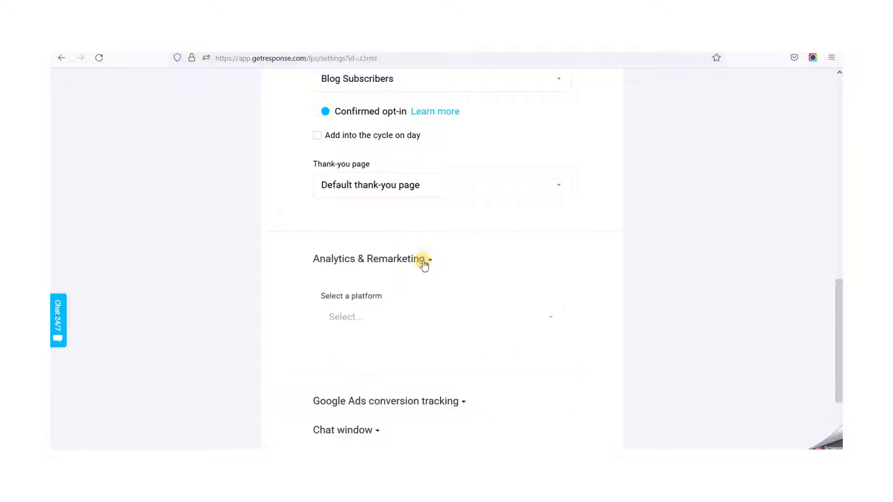
{"action": "left_click", "coordinate": [484, 319]}
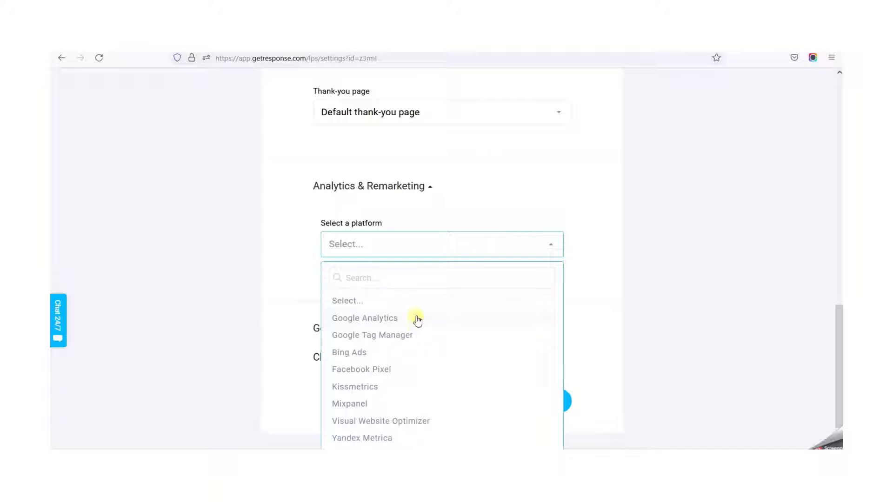
{"action": "left_click", "coordinate": [488, 210]}
{"action": "left_click", "coordinate": [428, 188]}
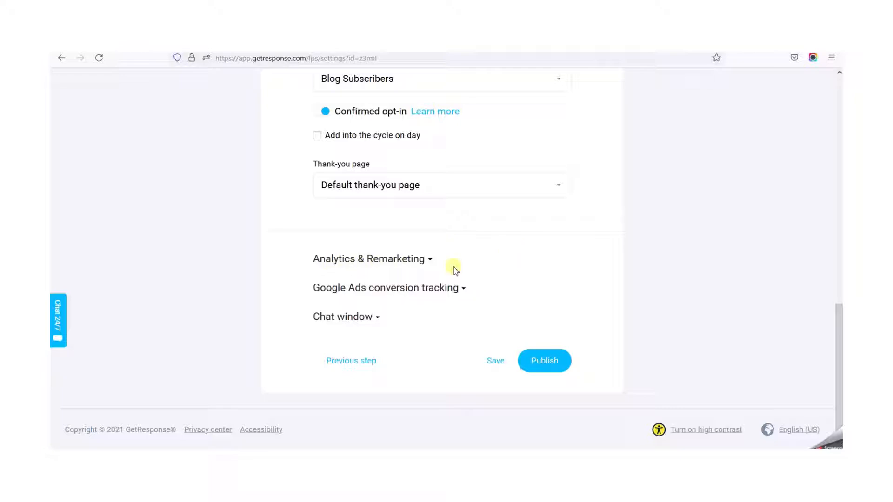
{"action": "left_click", "coordinate": [450, 287]}
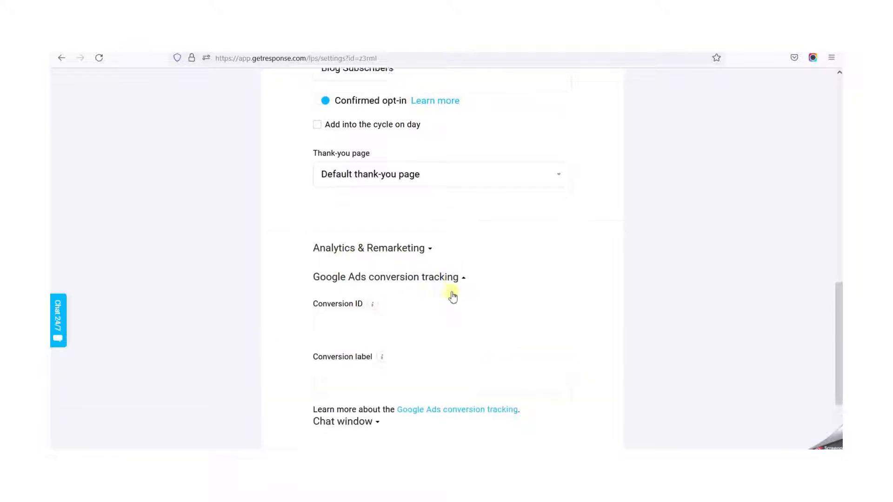
- Examine the Conversion ID and Conversion label fields under Google Ads conversion tracking, then collapse that section
{"action": "scroll", "coordinate": [453, 296], "scroll_direction": "down", "scroll_amount": 2}
{"action": "left_click", "coordinate": [372, 226]}
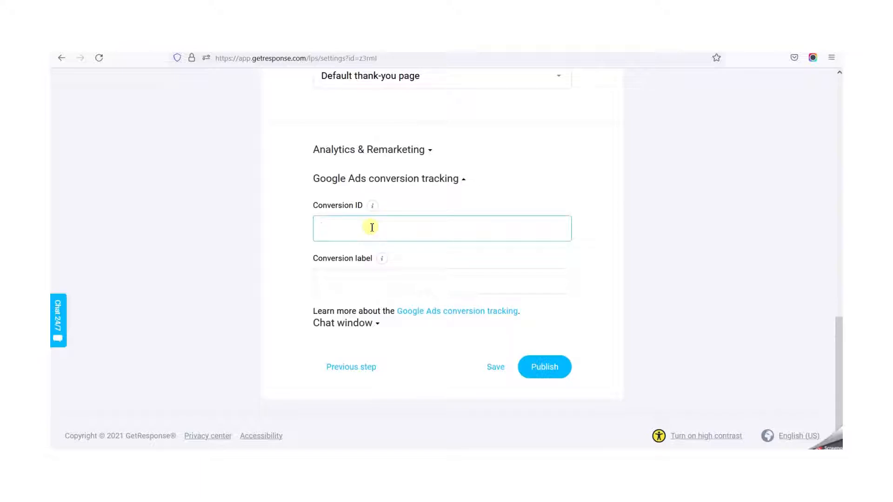
{"action": "left_click", "coordinate": [463, 181]}
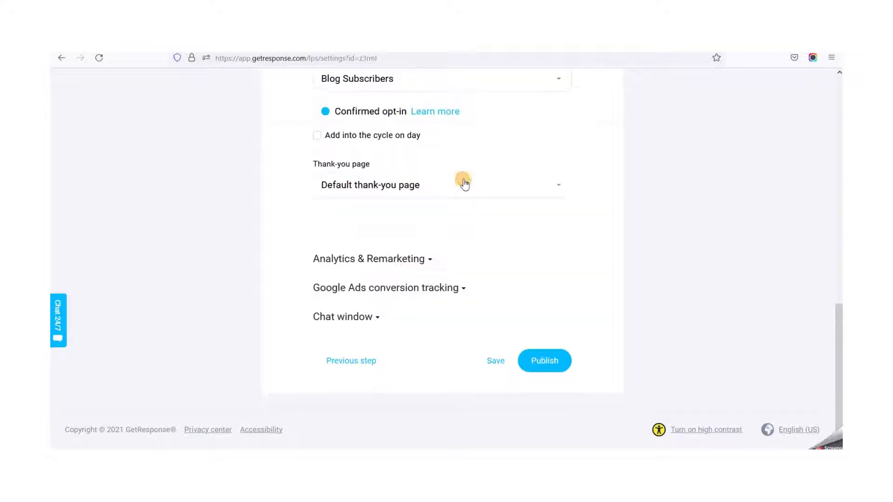
- Expand the Chat window settings and turn on GetResponse Chats for the landing page
{"action": "left_click", "coordinate": [380, 319]}
{"action": "scroll", "coordinate": [381, 321], "scroll_direction": "down", "scroll_amount": 2}
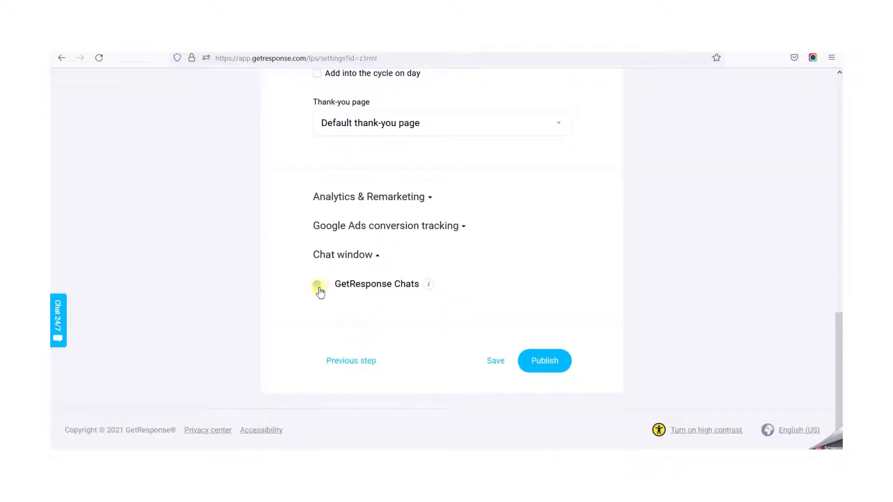
{"action": "left_click", "coordinate": [320, 290]}
- Publish the landing page with its current settings
{"action": "left_click", "coordinate": [542, 365]}
{"action": "scroll", "coordinate": [484, 269], "scroll_direction": "up", "scroll_amount": 5}
{"action": "scroll", "coordinate": [484, 269], "scroll_direction": "up", "scroll_amount": 10}
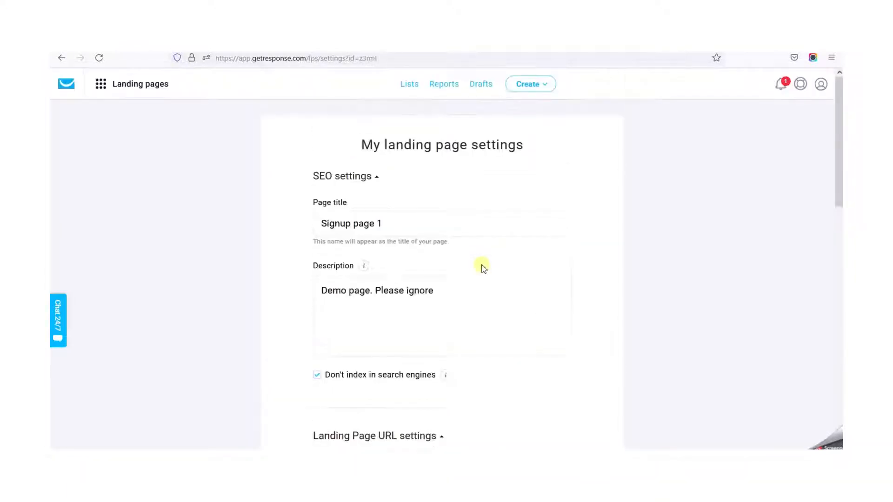
{"action": "scroll", "coordinate": [484, 269], "scroll_direction": "down", "scroll_amount": 20}
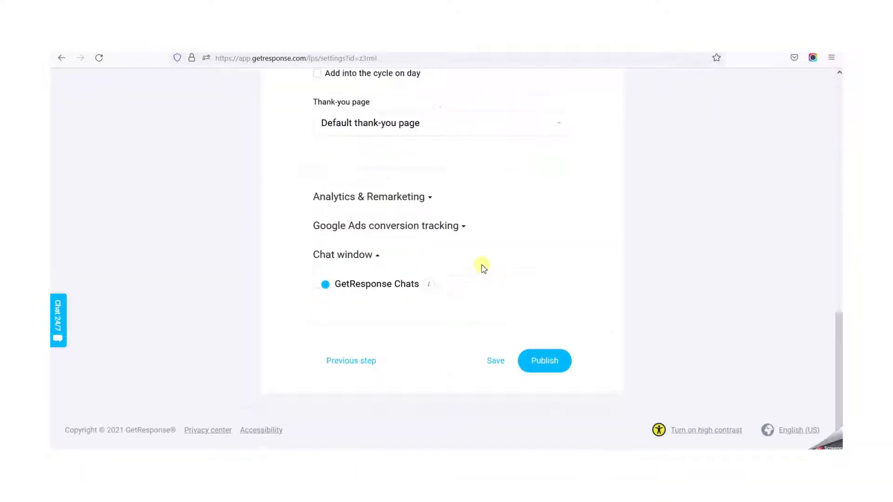
{"action": "left_click", "coordinate": [538, 361]}
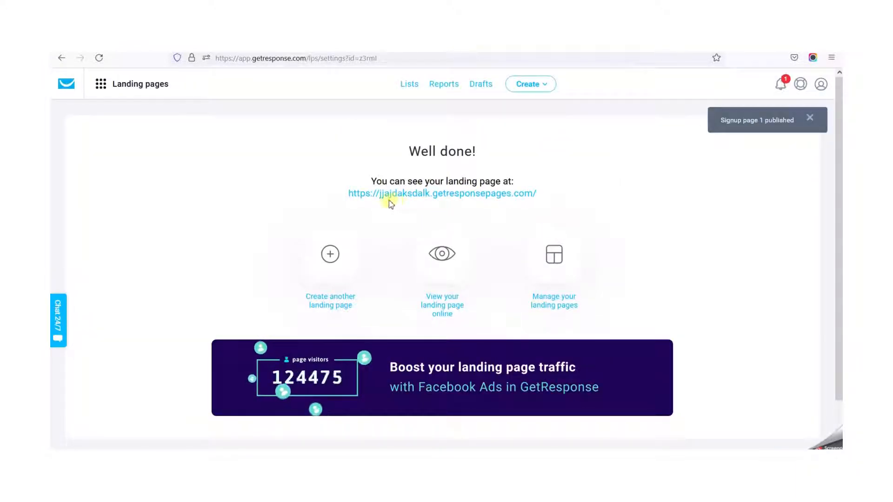
- Open the published landing page's link in a new private window
{"action": "left_click_drag", "start_coordinate": [538, 195], "coordinate": [350, 197]}
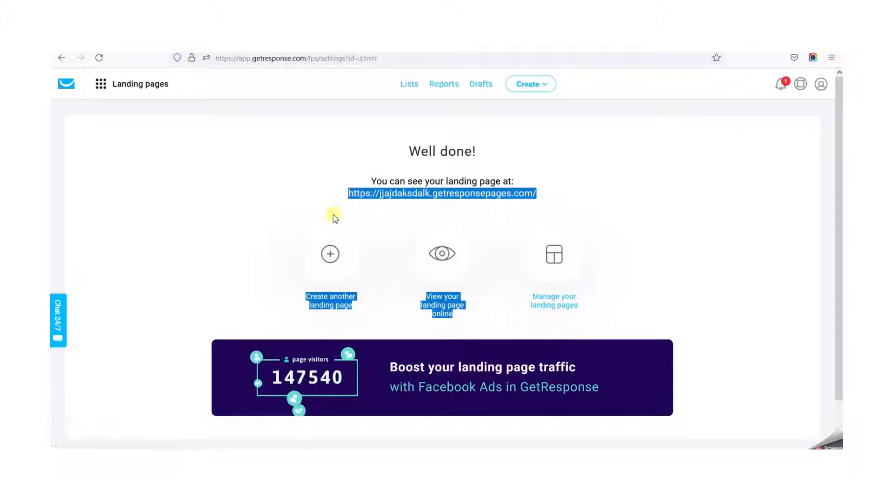
{"action": "left_click", "coordinate": [629, 220]}
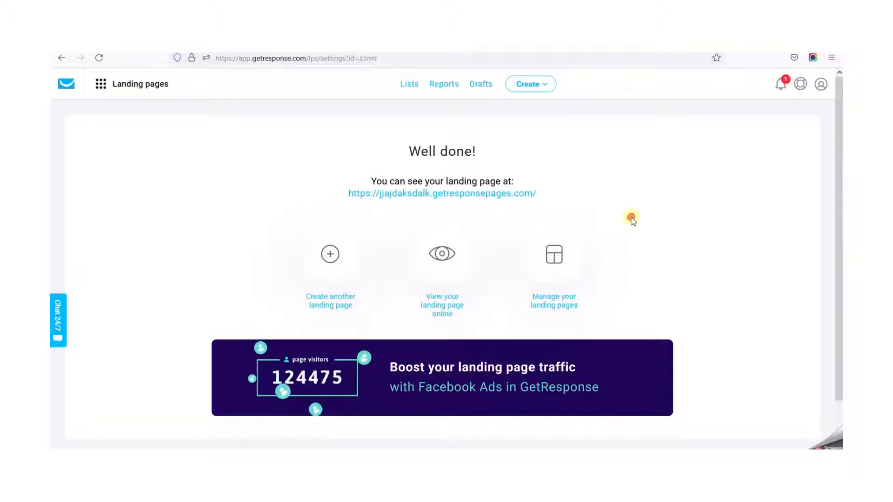
{"action": "left_click_drag", "start_coordinate": [551, 197], "coordinate": [348, 195]}
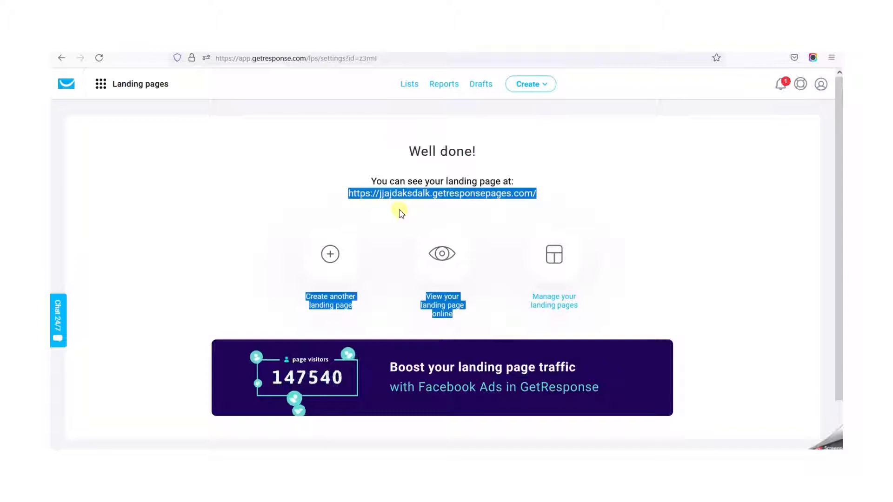
{"action": "left_click", "coordinate": [575, 196]}
{"action": "left_click_drag", "start_coordinate": [550, 191], "coordinate": [351, 196]}
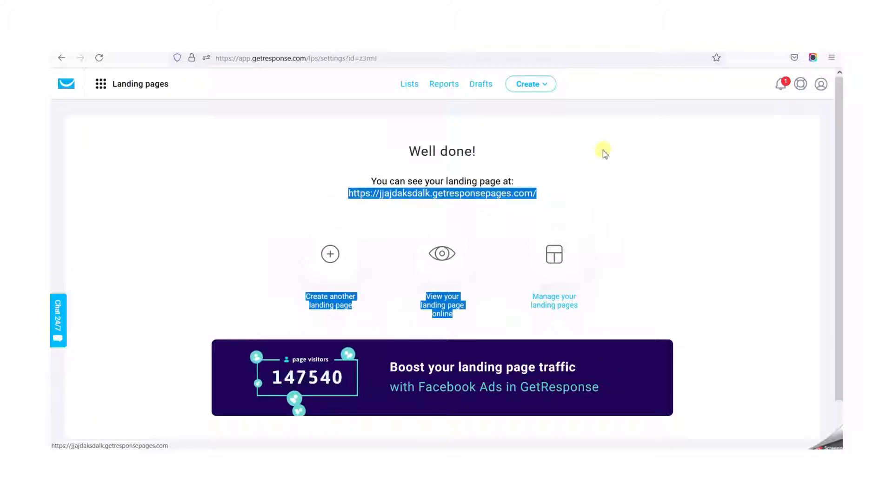
{"action": "right_click", "coordinate": [505, 194]}
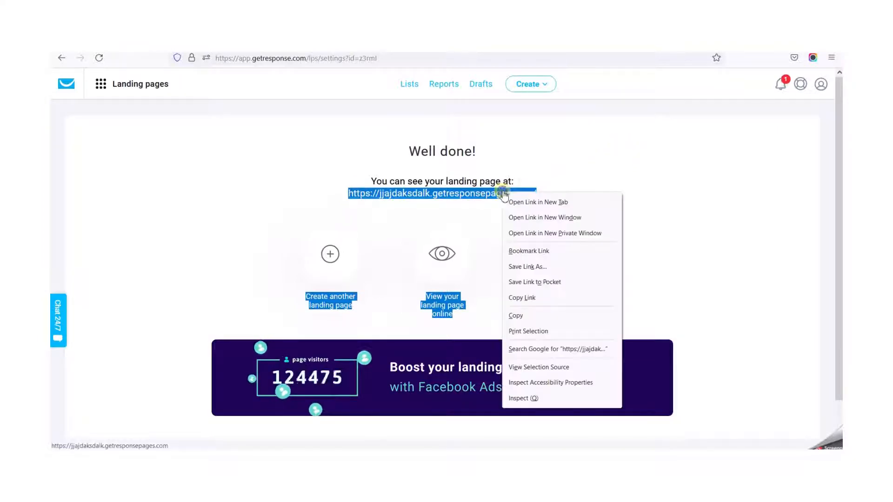
{"action": "left_click", "coordinate": [585, 235]}
{"action": "left_click", "coordinate": [299, 58]}
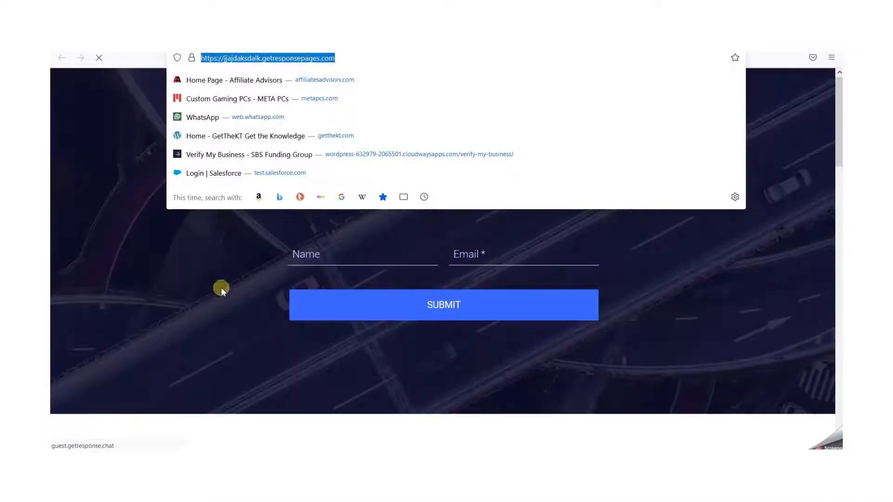
{"action": "left_click", "coordinate": [124, 222]}
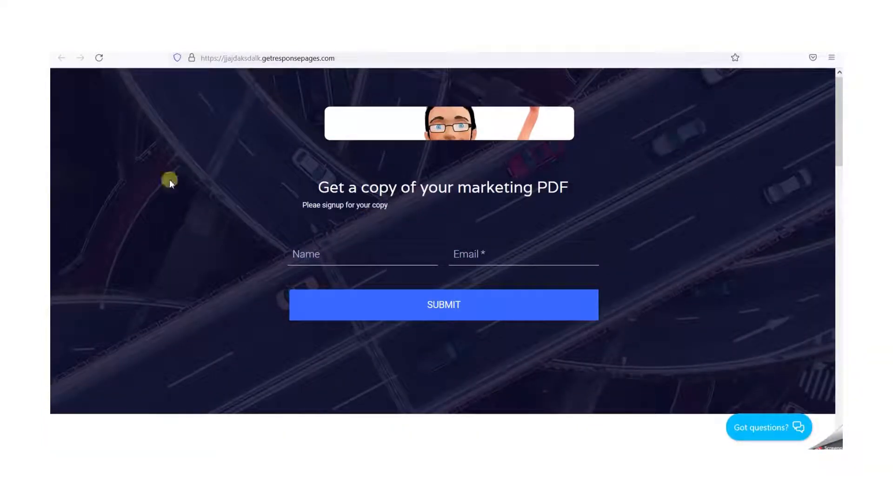
- Enter the test subscriber's name in the sign-up form
{"action": "left_click", "coordinate": [346, 257]}
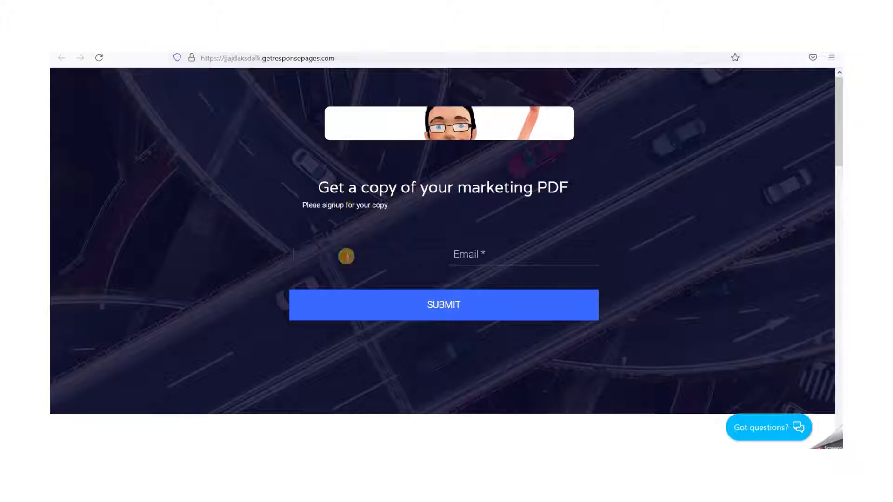
{"action": "type", "text": "Mike"}
{"action": "key", "text": "Tab"}
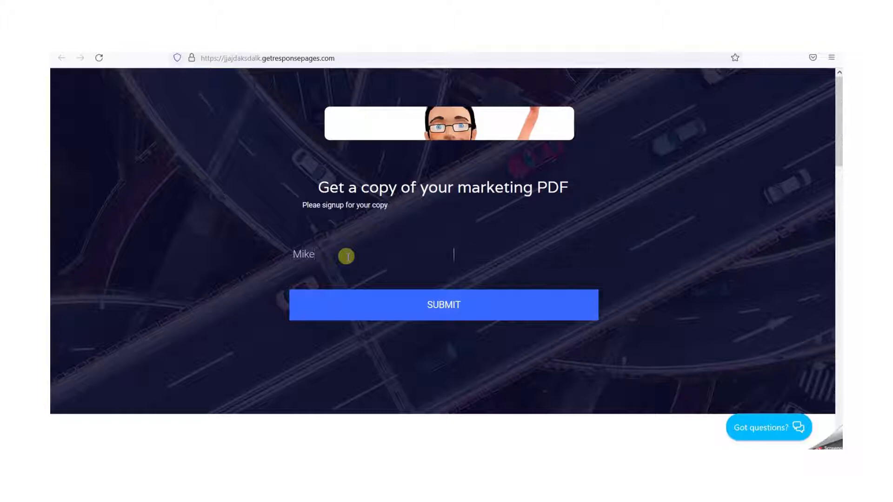
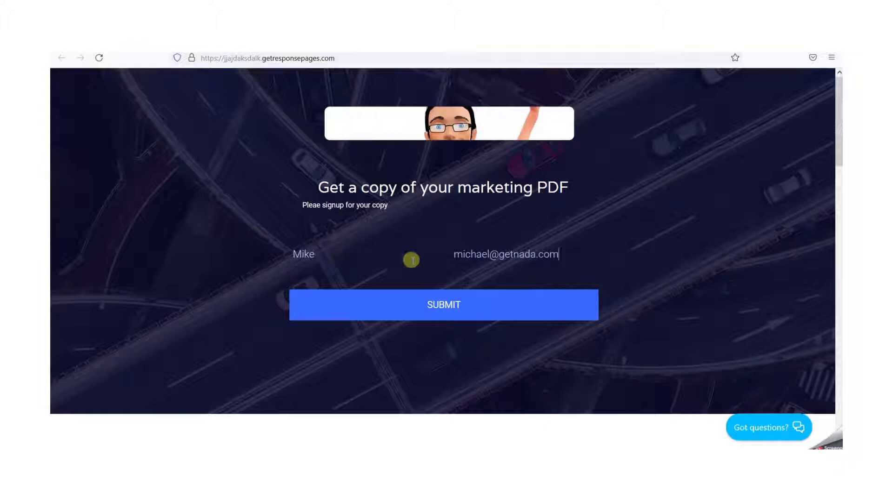
- Enter the test subscriber's e-mail address and submit the sign-up form
{"action": "double_click", "coordinate": [473, 256]}
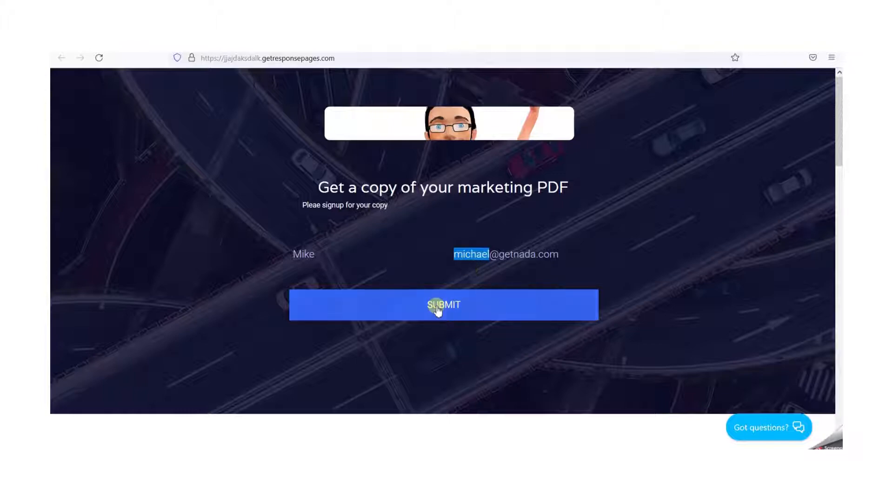
{"action": "left_click", "coordinate": [437, 307]}
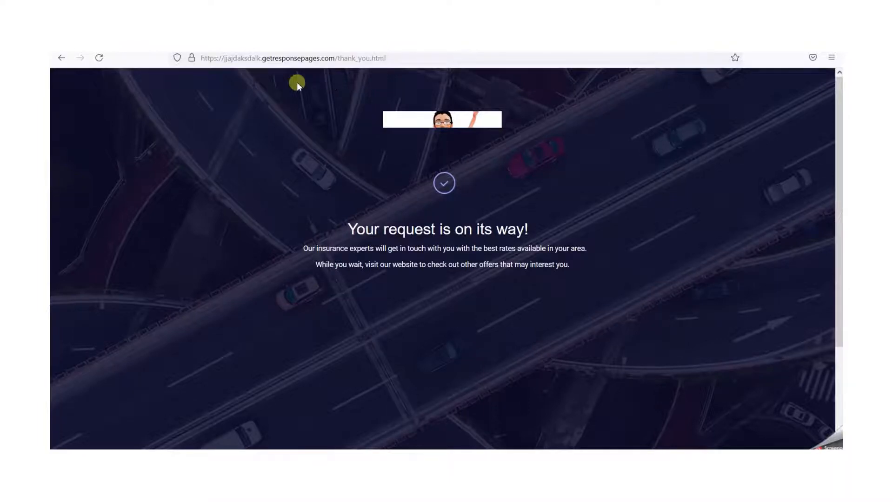
- Return to the GetResponse window and check the number of contacts for Blog Subscribers in the contact lists
{"action": "key", "text": "alt+Tab"}
{"action": "left_click", "coordinate": [299, 136]}
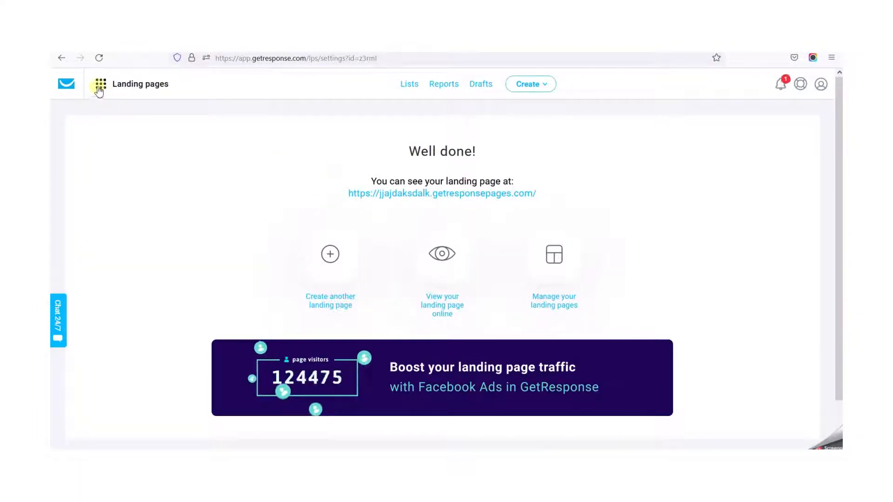
{"action": "left_click", "coordinate": [410, 83]}
{"action": "scroll", "coordinate": [409, 270], "scroll_direction": "down", "scroll_amount": 2}
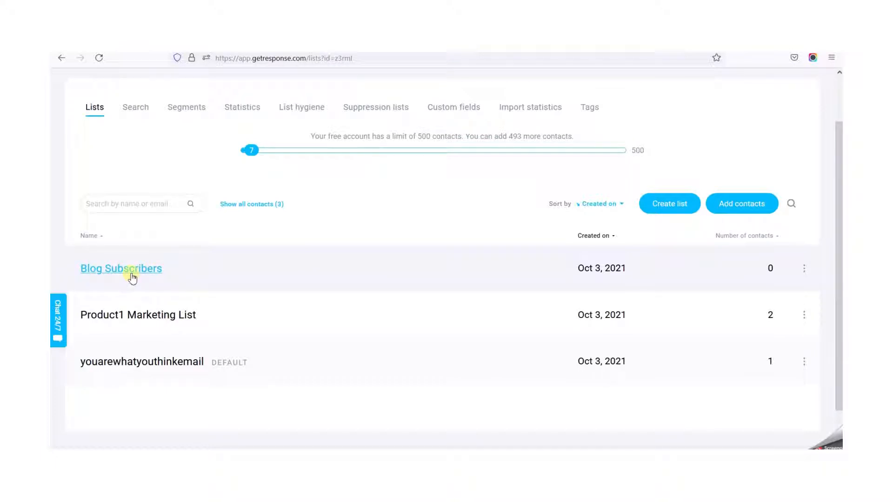
{"action": "scroll", "coordinate": [279, 139], "scroll_direction": "up", "scroll_amount": 2}
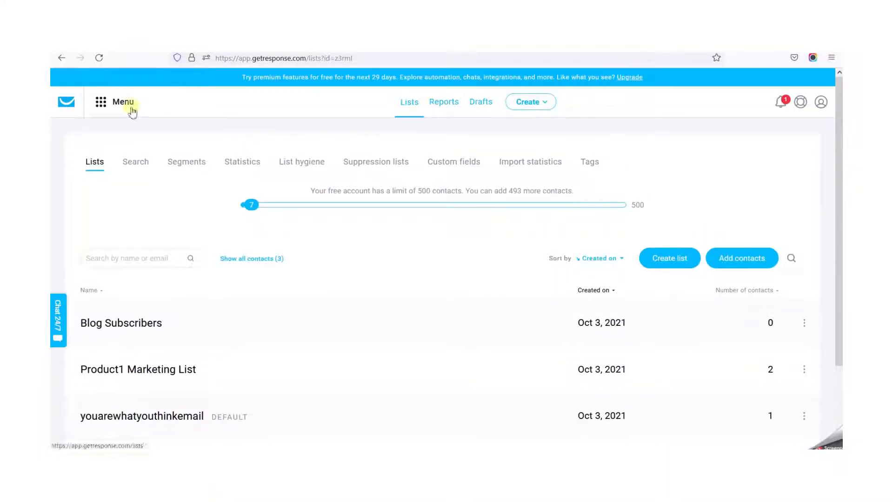
- Go to the landing pages overview and open Signup page 1 in the page editor
{"action": "left_click", "coordinate": [103, 105]}
{"action": "left_click", "coordinate": [239, 174]}
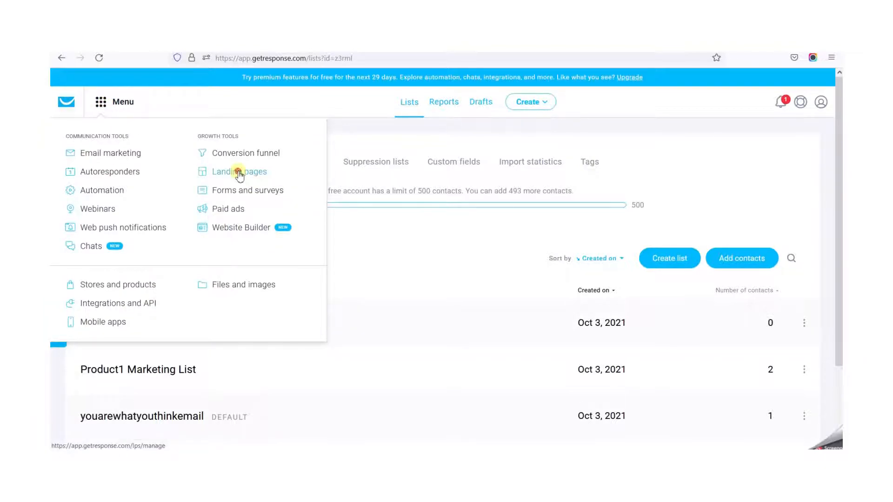
{"action": "scroll", "coordinate": [213, 299], "scroll_direction": "down", "scroll_amount": 5}
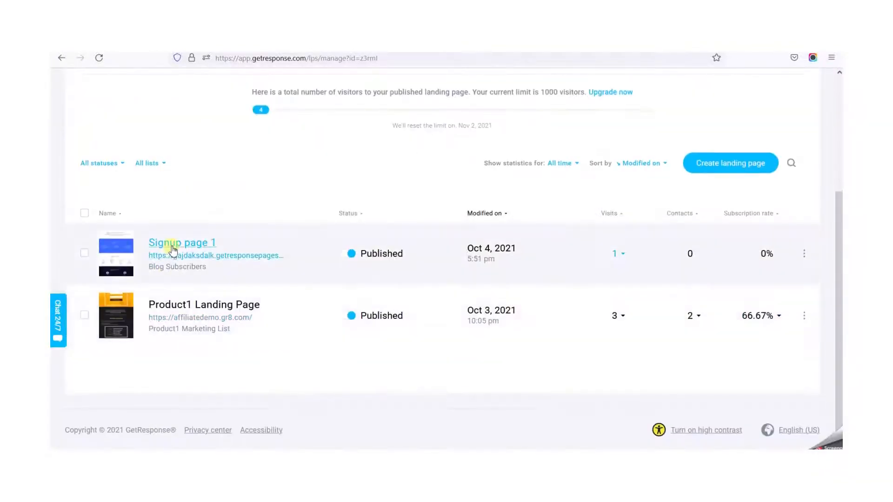
{"action": "left_click", "coordinate": [173, 250]}
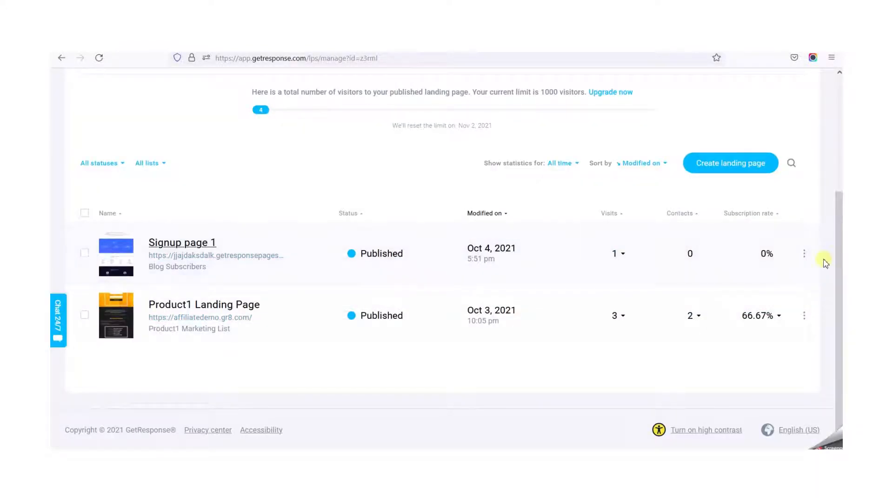
- Open the settings of Signup page 1 from the landing pages overview and review its URL and subscription settings
{"action": "left_click", "coordinate": [806, 255]}
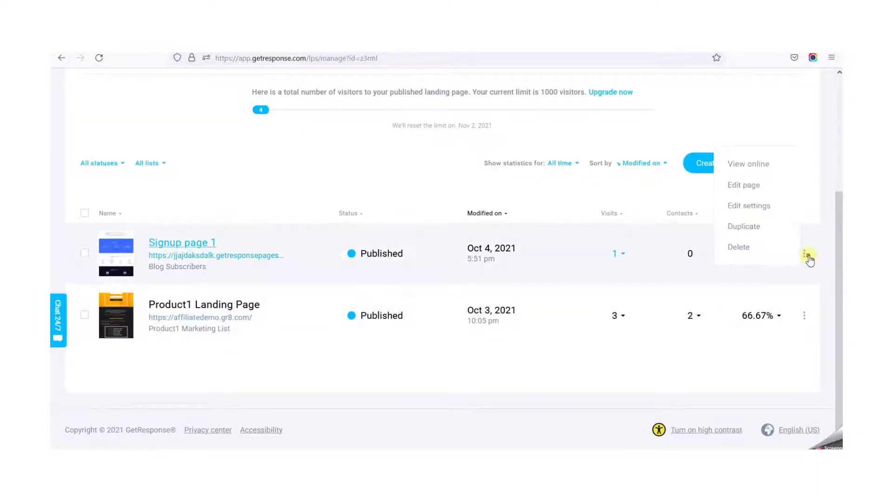
{"action": "left_click", "coordinate": [758, 205]}
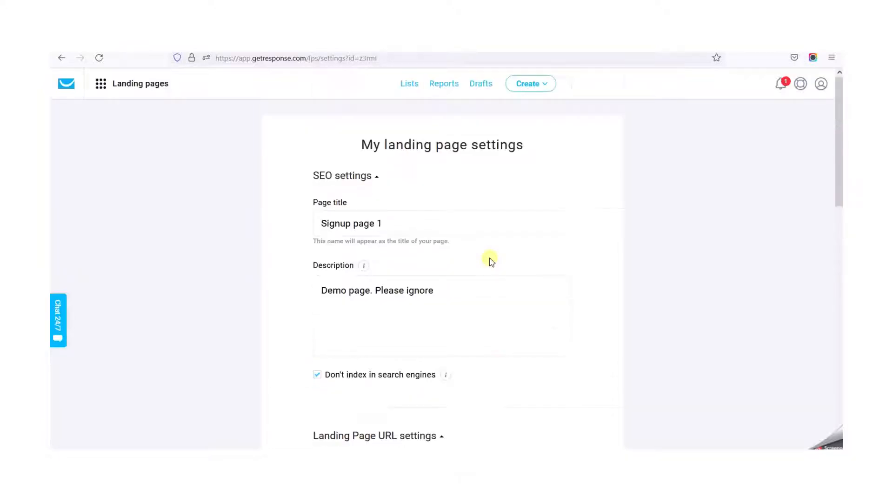
{"action": "scroll", "coordinate": [491, 261], "scroll_direction": "down", "scroll_amount": 5}
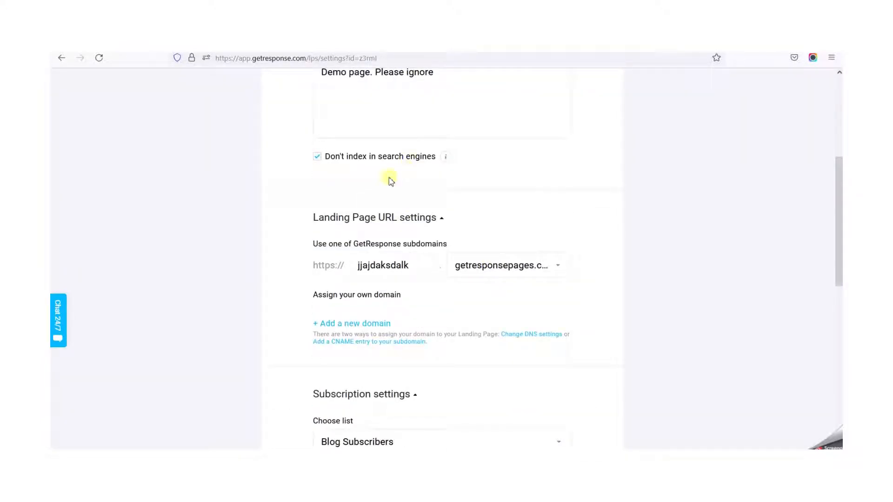
{"action": "scroll", "coordinate": [473, 253], "scroll_direction": "down", "scroll_amount": 4}
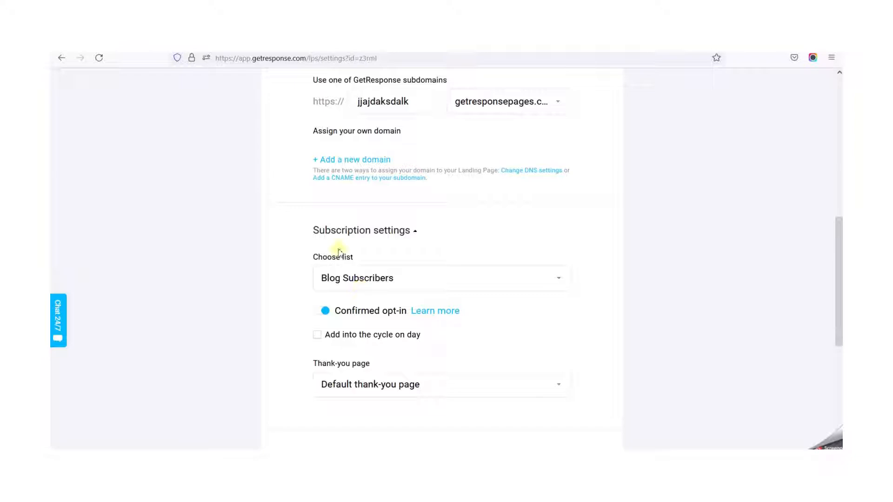
{"action": "scroll", "coordinate": [176, 175], "scroll_direction": "up", "scroll_amount": 10}
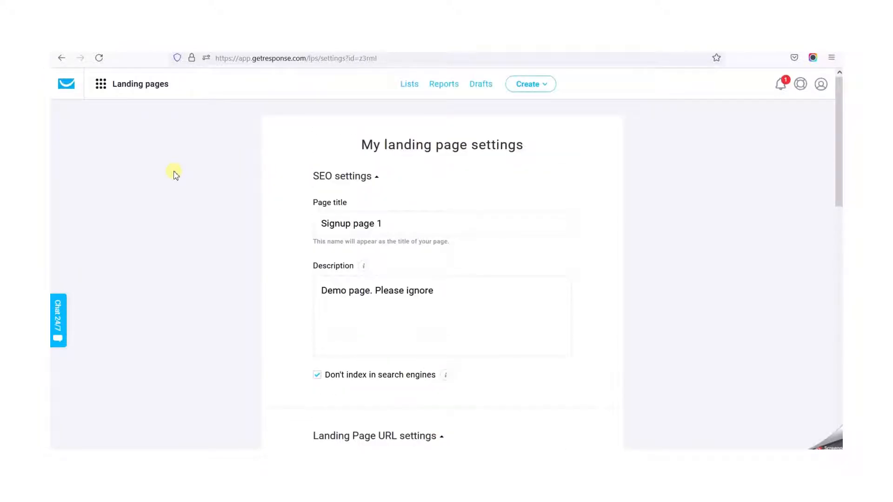
- Open the Blog Subscribers list from the contact lists and examine its found and inactive contact counts
{"action": "left_click", "coordinate": [101, 83]}
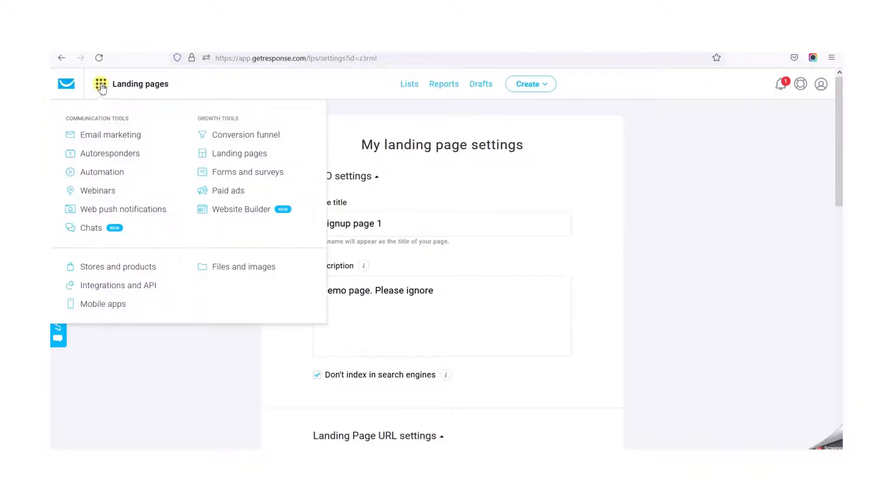
{"action": "left_click", "coordinate": [409, 84]}
{"action": "scroll", "coordinate": [342, 254], "scroll_direction": "down", "scroll_amount": 2}
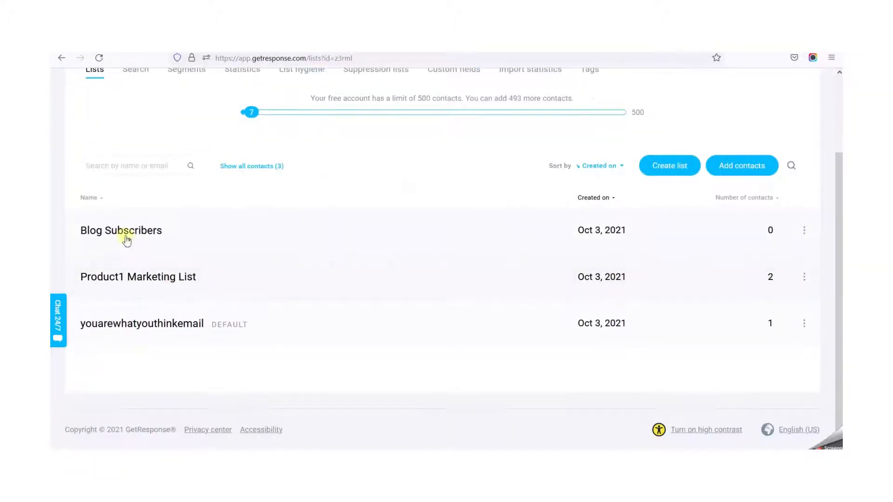
{"action": "left_click", "coordinate": [127, 233]}
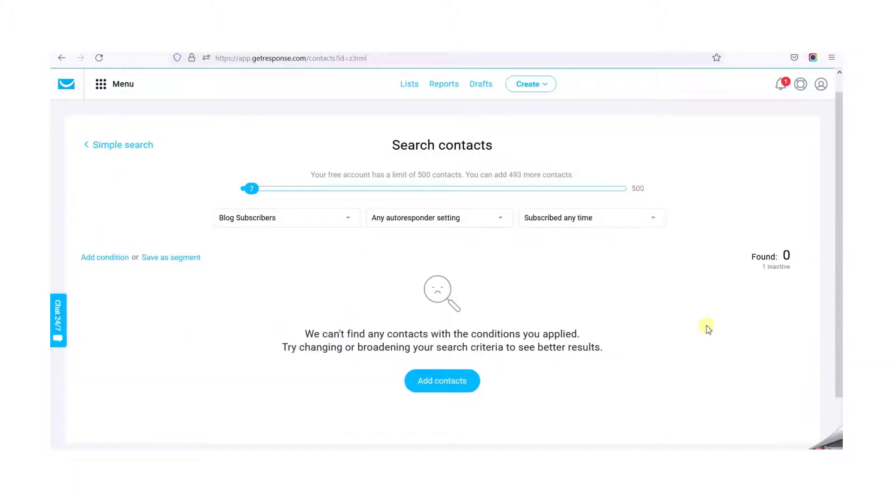
{"action": "scroll", "coordinate": [707, 328], "scroll_direction": "down", "scroll_amount": 2}
{"action": "scroll", "coordinate": [707, 329], "scroll_direction": "up", "scroll_amount": 2}
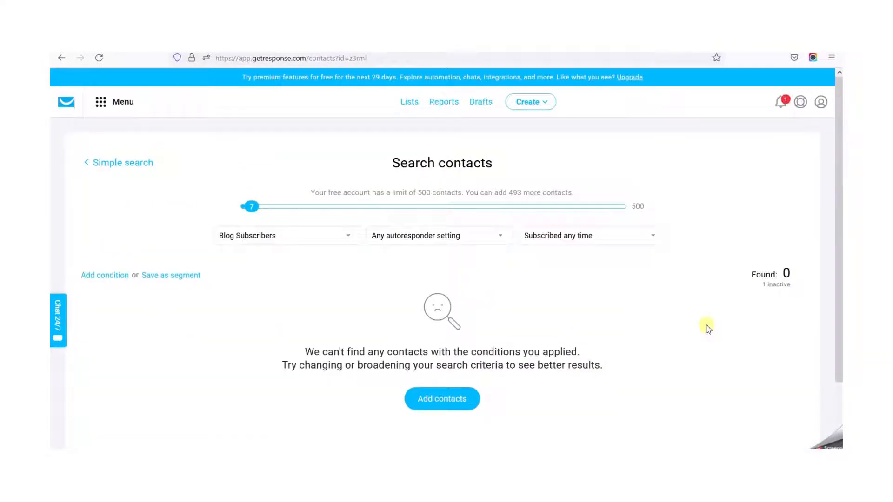
{"action": "left_click_drag", "start_coordinate": [799, 279], "coordinate": [752, 282]}
{"action": "left_click", "coordinate": [729, 292]}
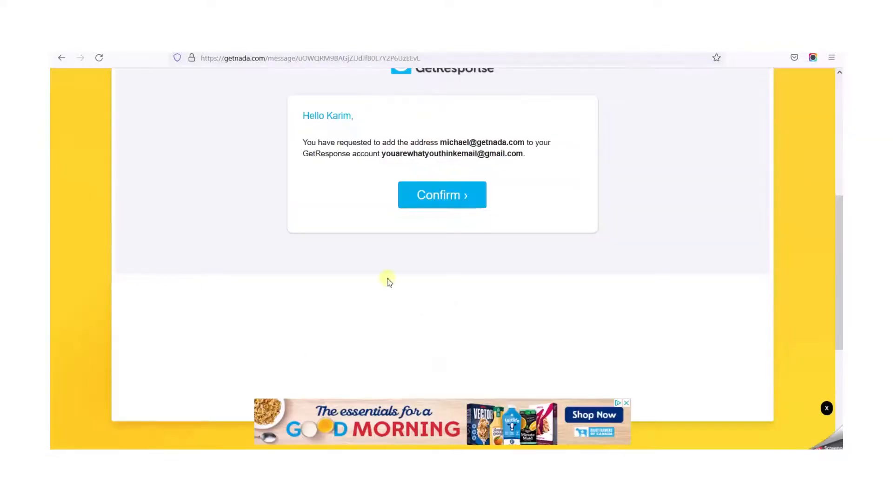
{"action": "scroll", "coordinate": [387, 281], "scroll_direction": "up", "scroll_amount": 5}
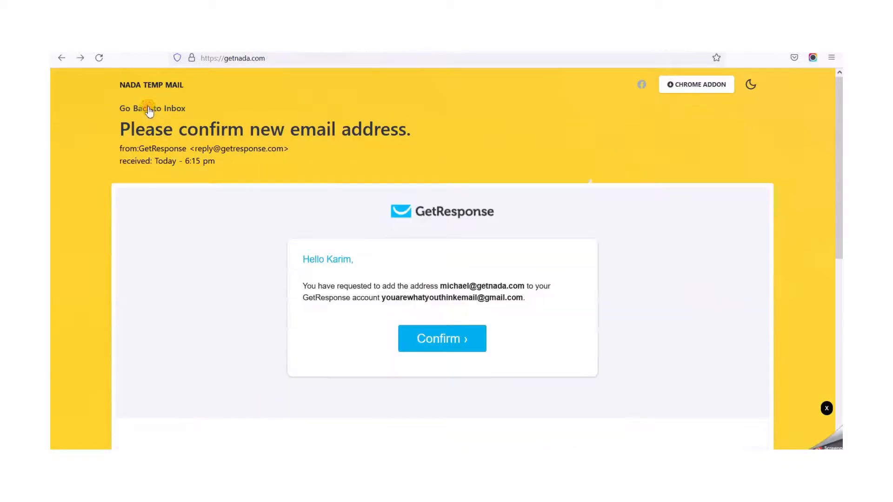
{"action": "left_click", "coordinate": [148, 110]}
{"action": "left_click", "coordinate": [166, 259]}
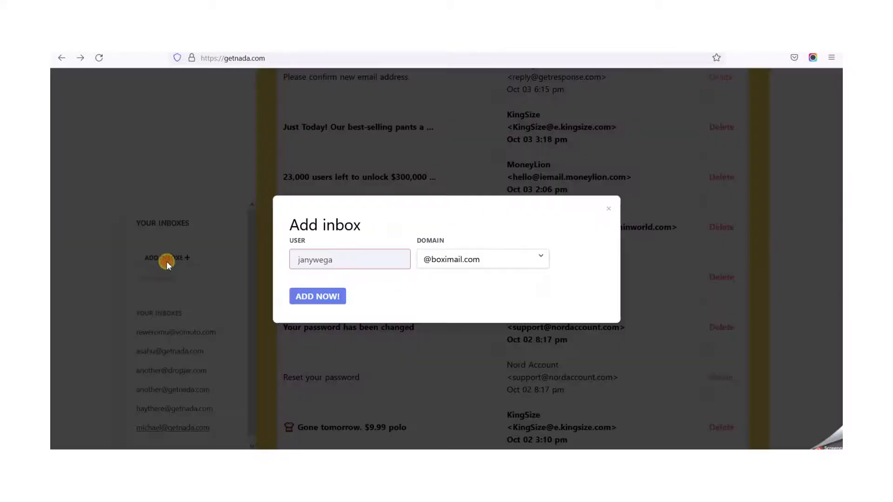
{"action": "double_click", "coordinate": [335, 258]}
{"action": "left_click", "coordinate": [479, 261]}
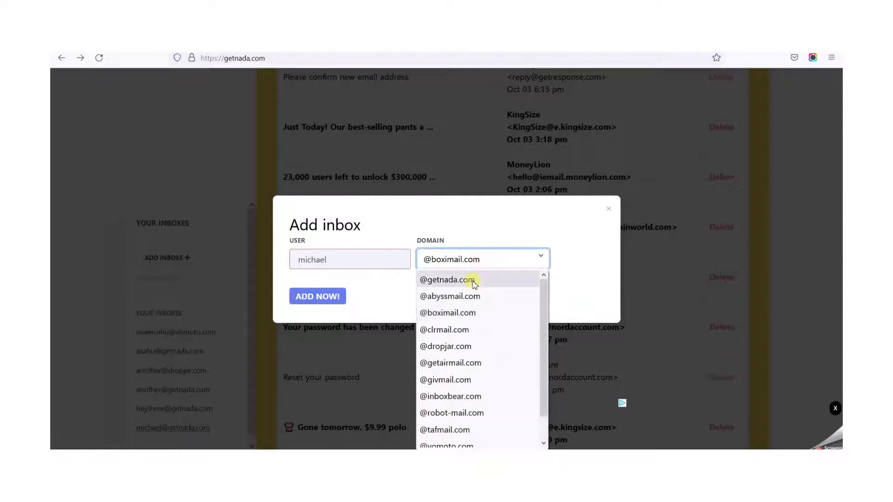
{"action": "left_click", "coordinate": [474, 281]}
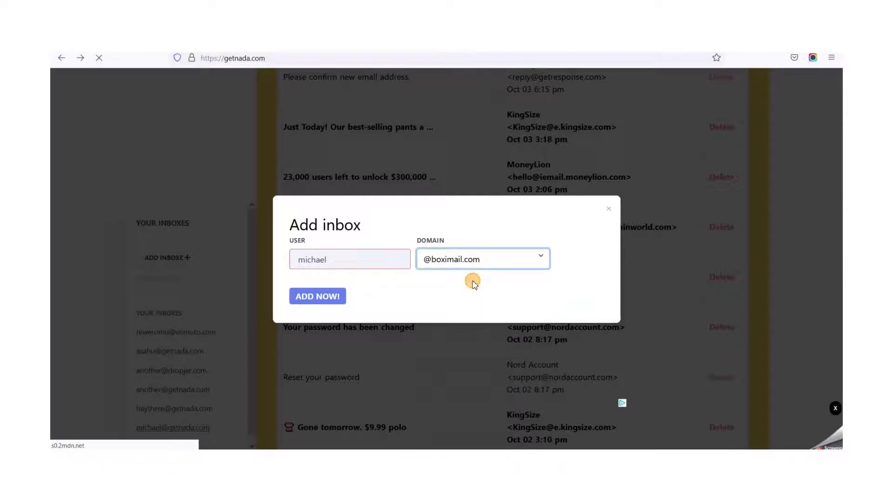
{"action": "left_click", "coordinate": [317, 298]}
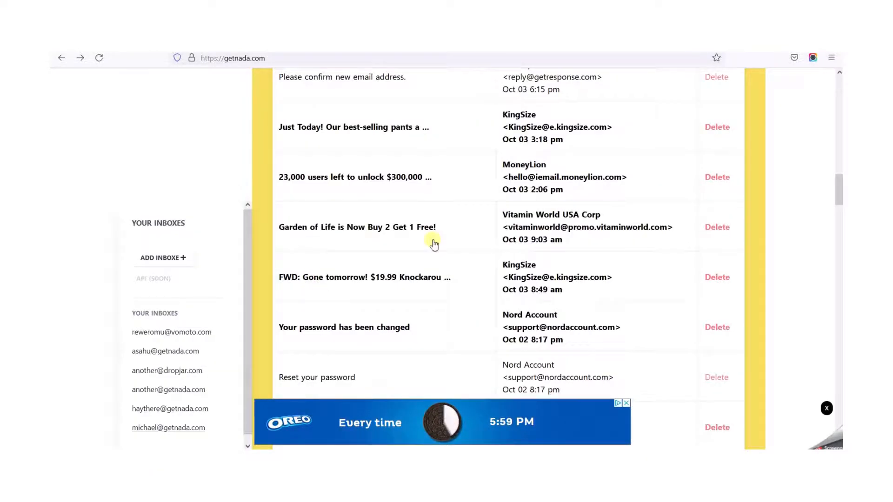
- Select the test address's inbox and open the message asking to confirm the Blog Subscribers subscription
{"action": "scroll", "coordinate": [434, 244], "scroll_direction": "up", "scroll_amount": 2}
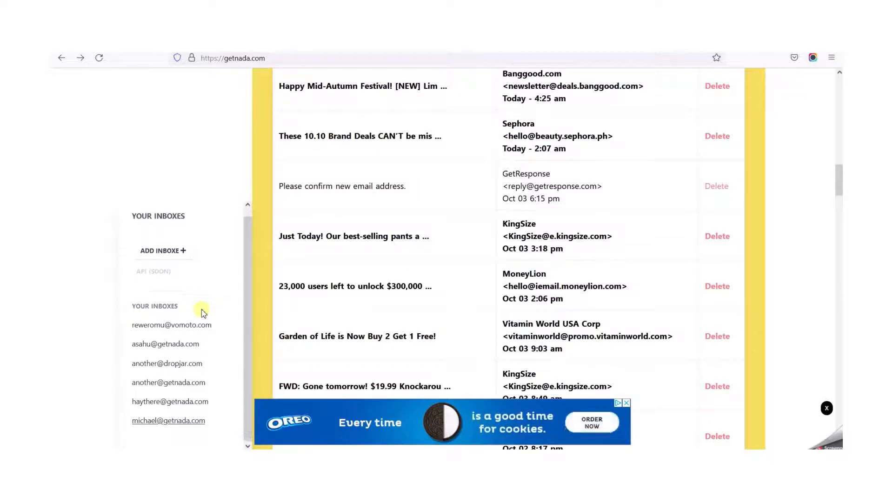
{"action": "left_click", "coordinate": [151, 421]}
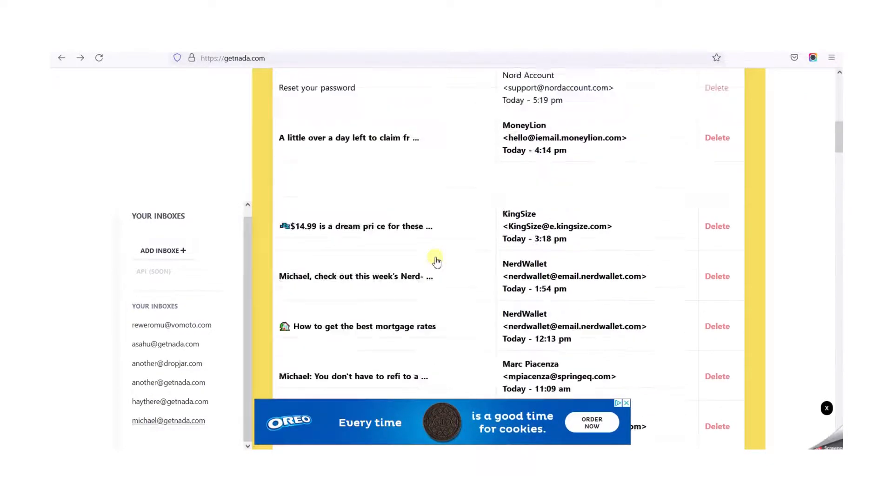
{"action": "scroll", "coordinate": [435, 261], "scroll_direction": "up", "scroll_amount": 6}
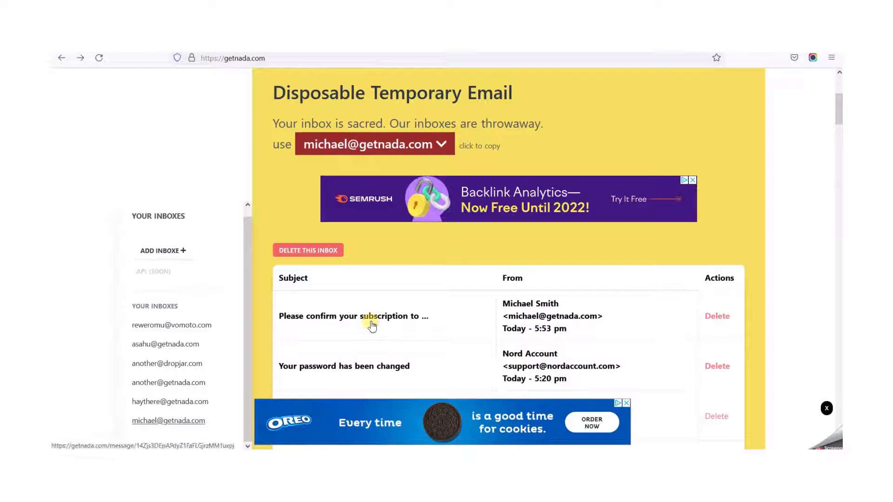
{"action": "left_click", "coordinate": [399, 316]}
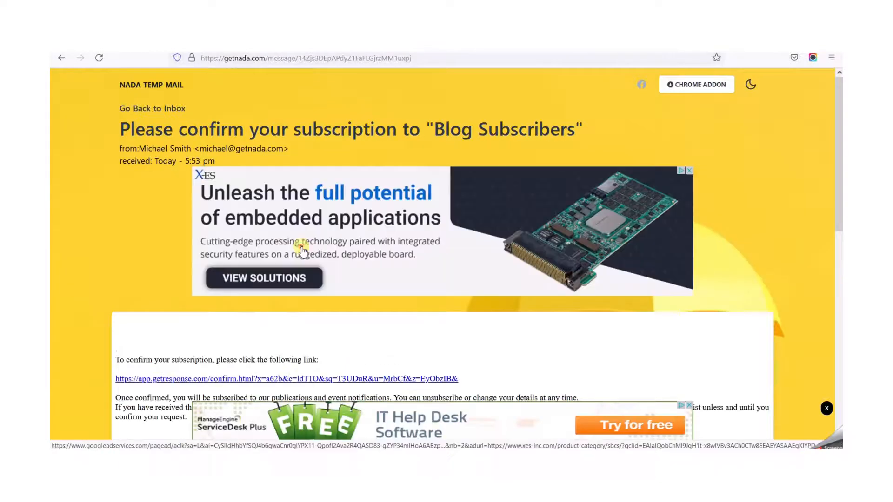
- Follow the subscription confirmation link in the Blog Subscribers message
{"action": "left_click", "coordinate": [302, 251]}
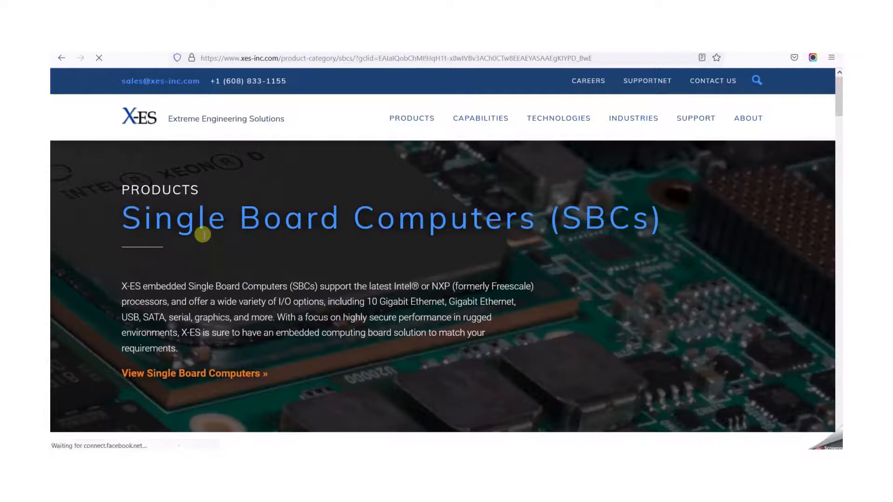
{"action": "key", "text": "alt+Left"}
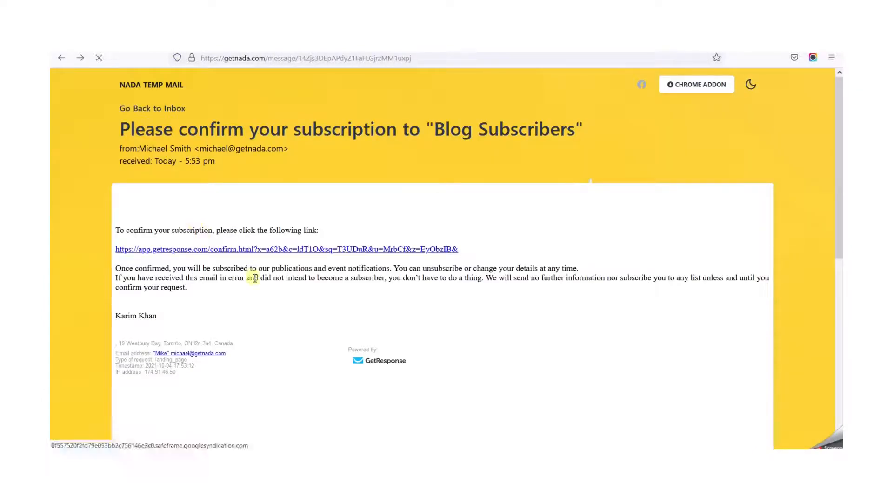
{"action": "scroll", "coordinate": [285, 332], "scroll_direction": "down", "scroll_amount": 1}
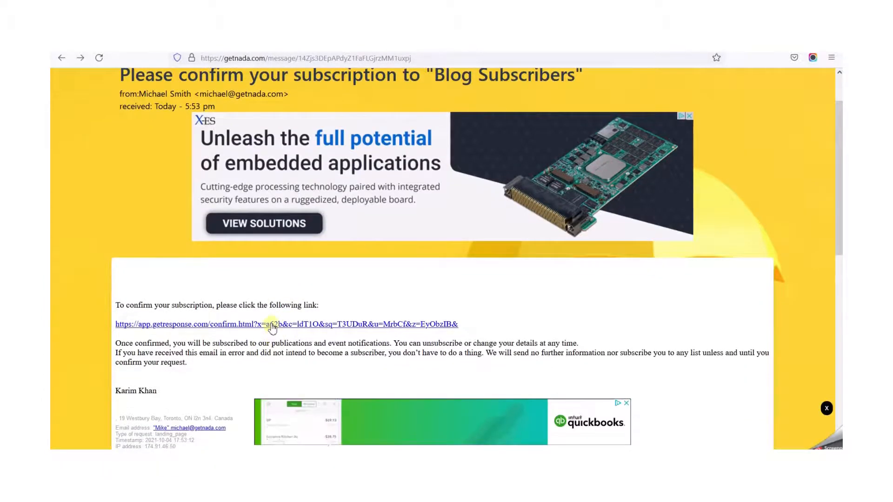
{"action": "left_click", "coordinate": [273, 324]}
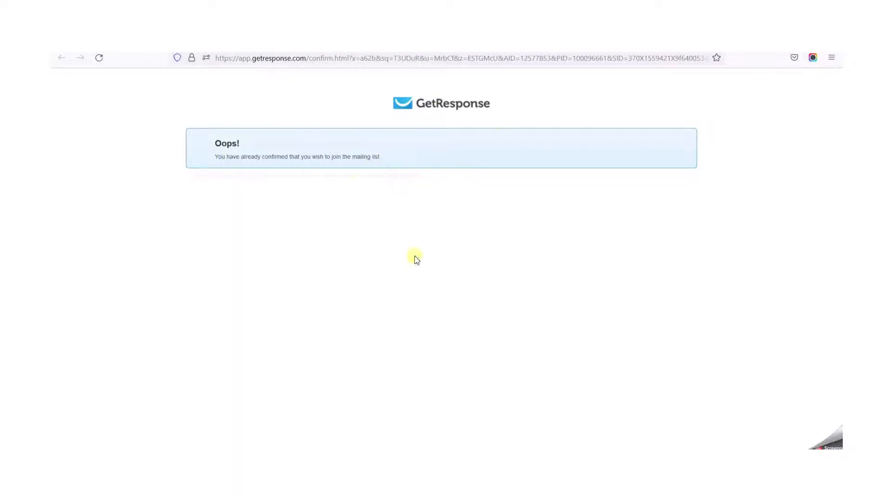
- Return to the message, open the confirmation link in a new private window, and read the resulting page before closing it
{"action": "key", "text": "alt+Left"}
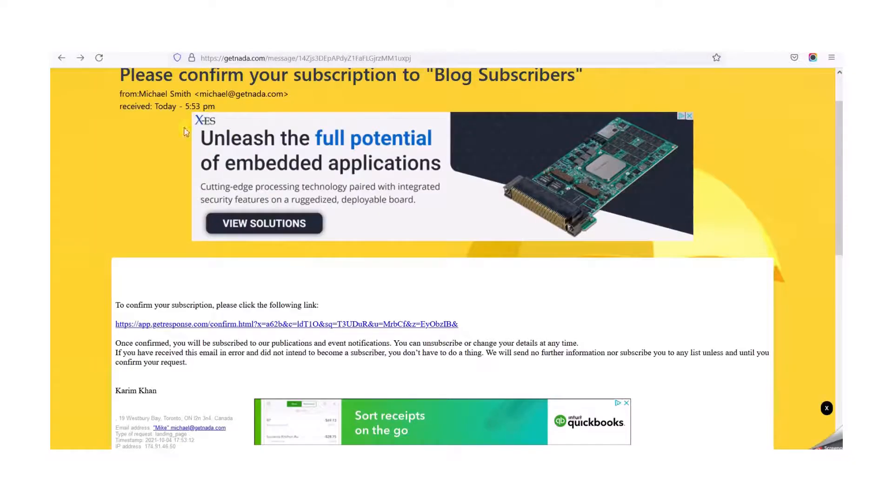
{"action": "right_click", "coordinate": [245, 325]}
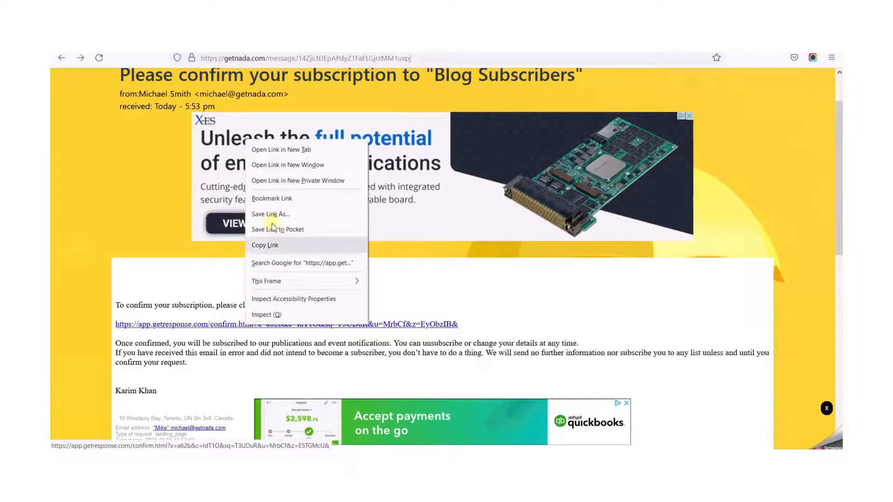
{"action": "left_click", "coordinate": [298, 181]}
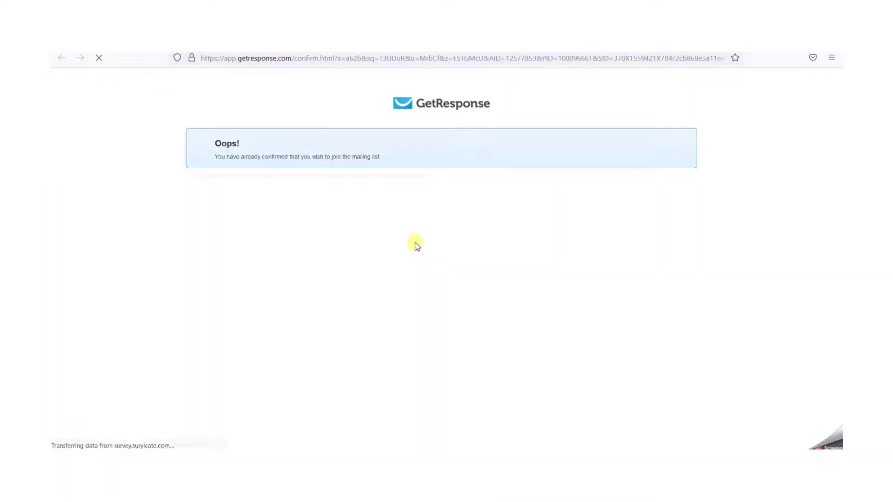
{"action": "triple_click", "coordinate": [270, 156]}
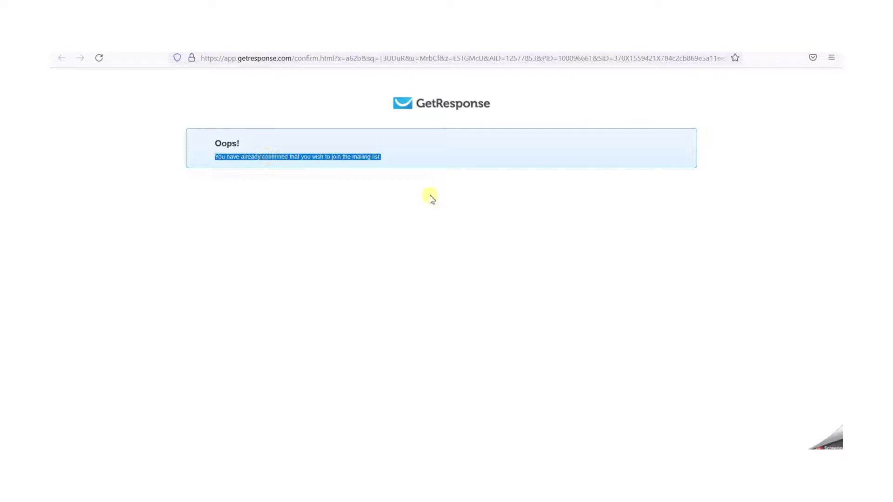
{"action": "left_click", "coordinate": [504, 214]}
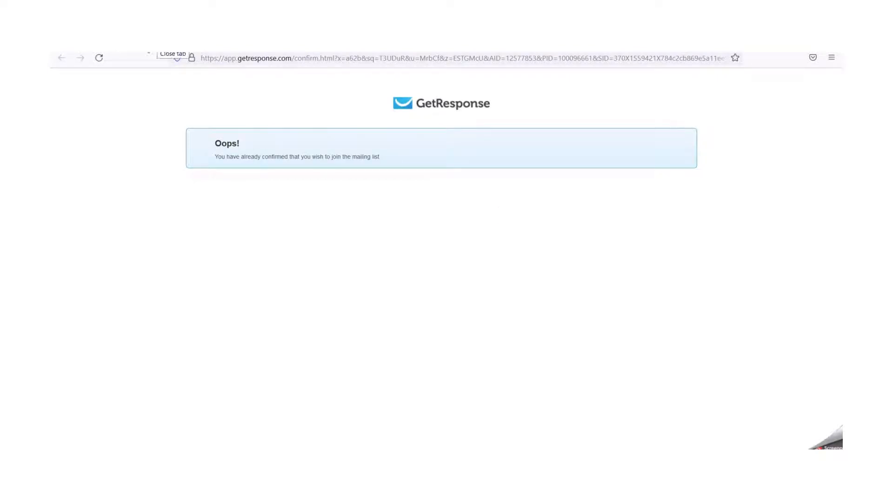
{"action": "left_click", "coordinate": [98, 57]}
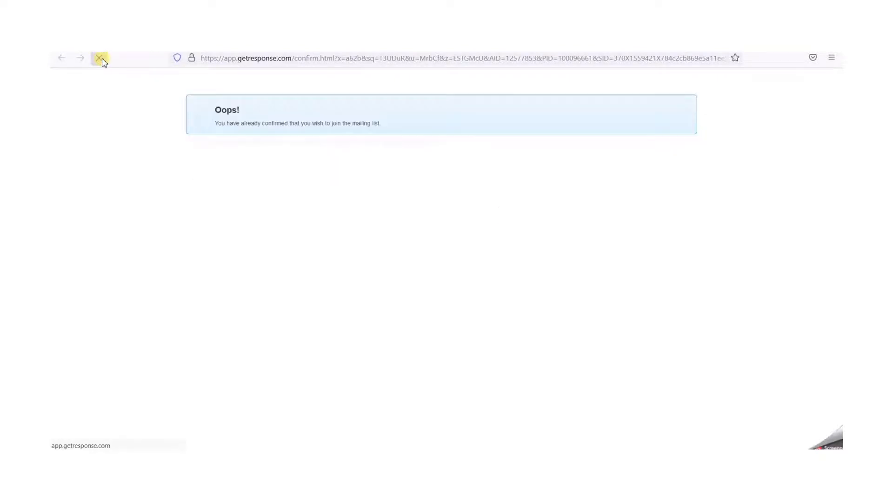
{"action": "left_click", "coordinate": [156, 55]}
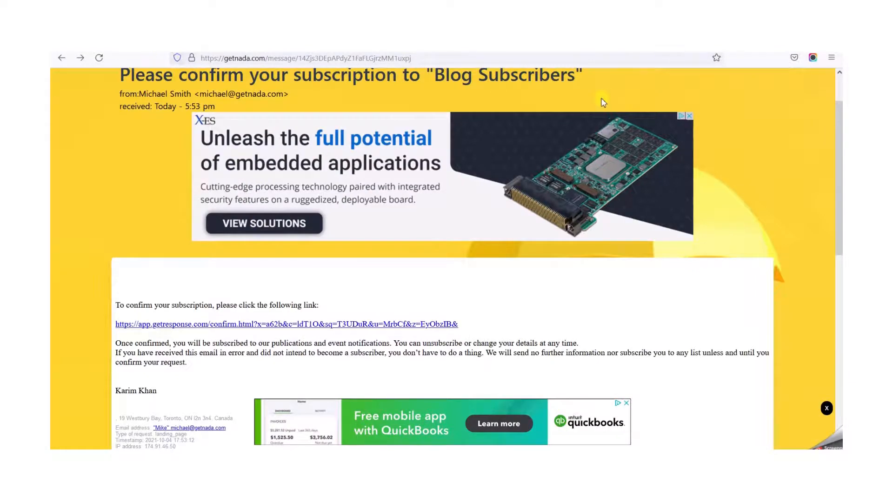
- Switch to GetResponse, reload the contacts search and open the second listed contact to check its email address
{"action": "left_click", "coordinate": [105, 45]}
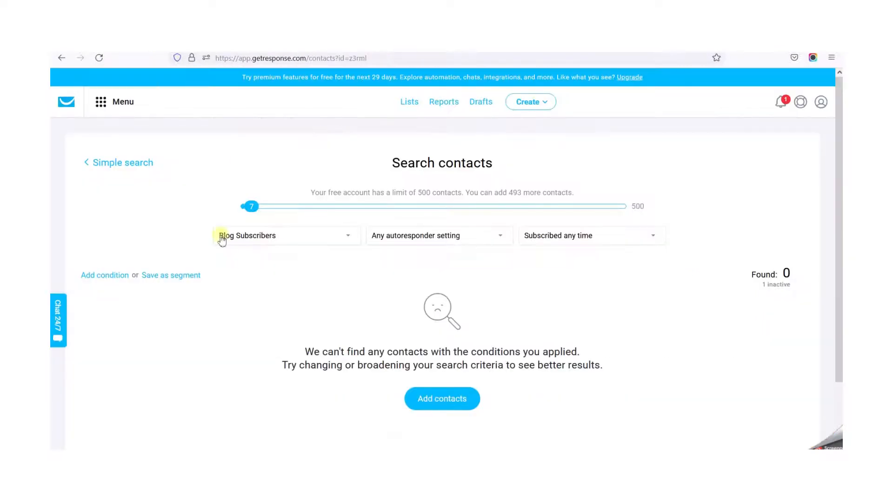
{"action": "left_click", "coordinate": [99, 58]}
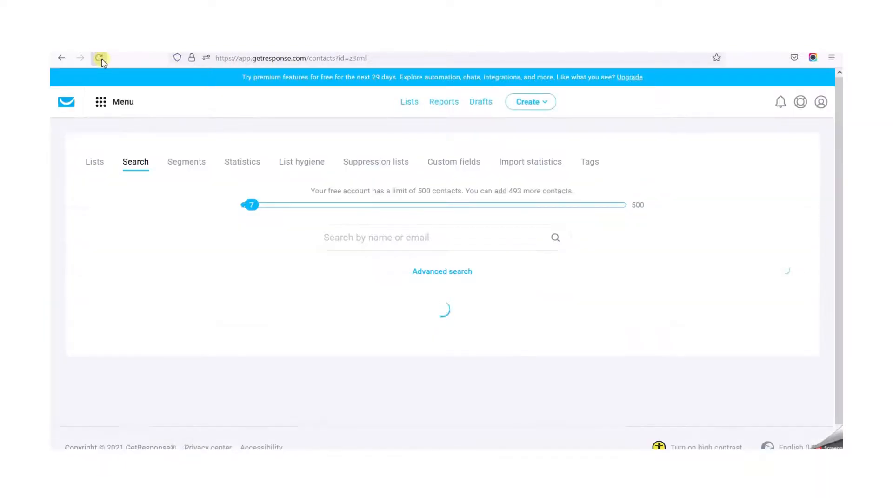
{"action": "scroll", "coordinate": [277, 329], "scroll_direction": "down", "scroll_amount": 3}
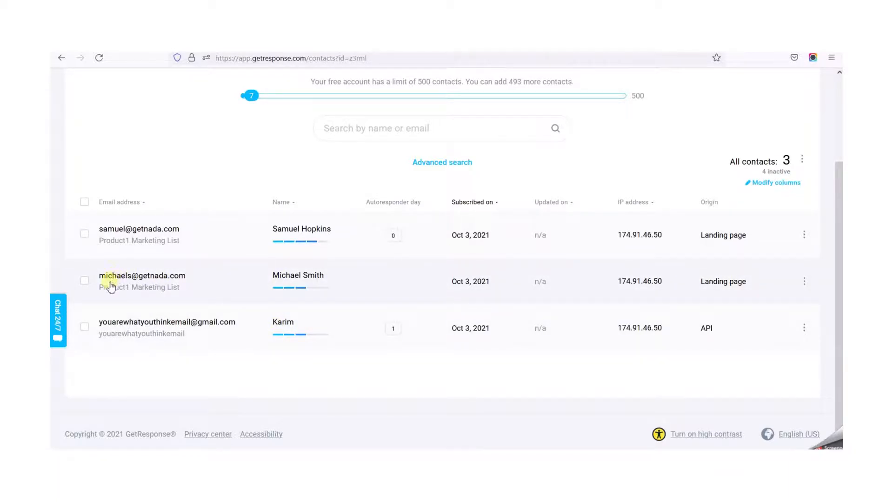
{"action": "left_click", "coordinate": [111, 278]}
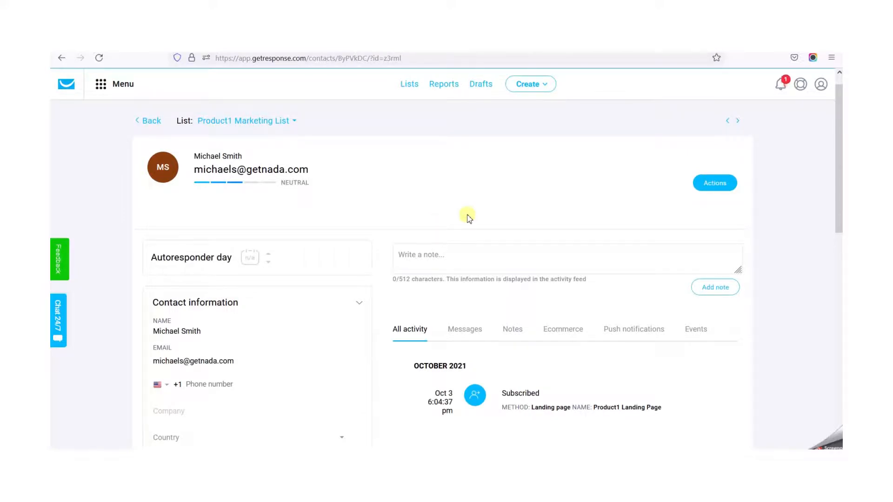
{"action": "scroll", "coordinate": [467, 217], "scroll_direction": "down", "scroll_amount": 3}
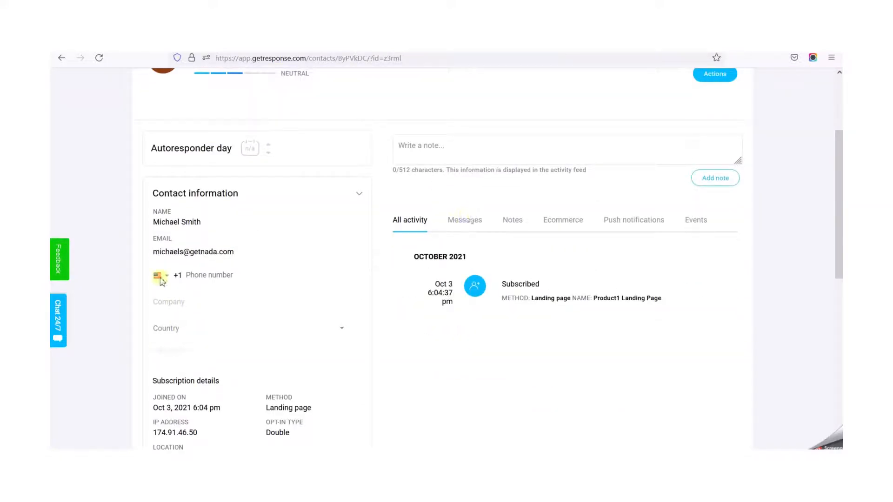
{"action": "double_click", "coordinate": [170, 253]}
- Switch to the temporary mail site, go back to the inbox and search the page for the contact's email user name
{"action": "left_click", "coordinate": [298, 45]}
{"action": "scroll", "coordinate": [345, 316], "scroll_direction": "up", "scroll_amount": 2}
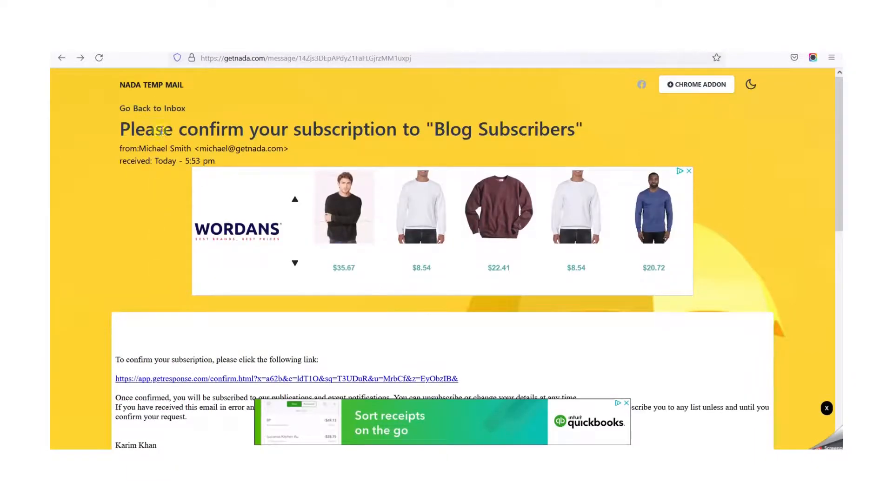
{"action": "left_click", "coordinate": [160, 108]}
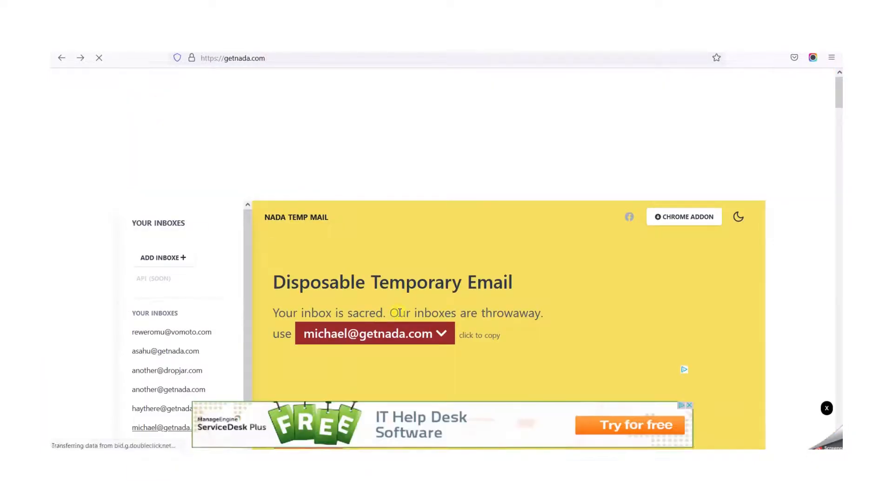
{"action": "key", "text": "ctrl+f"}
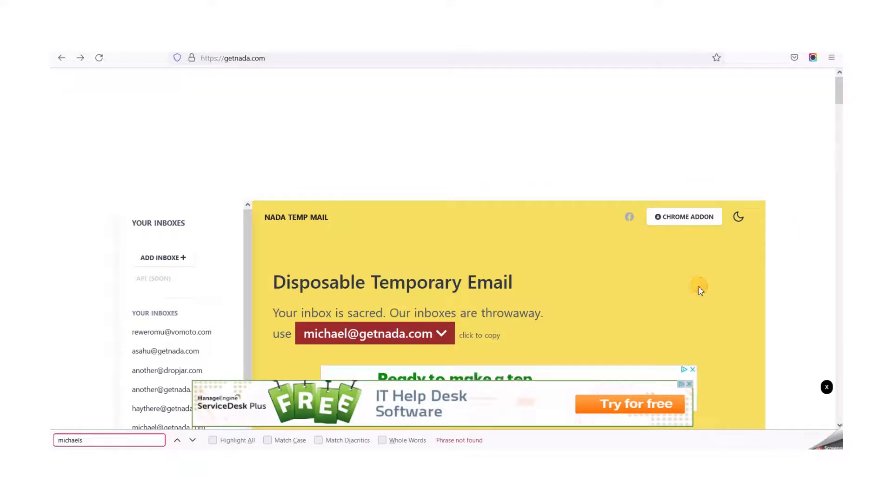
{"action": "scroll", "coordinate": [699, 289], "scroll_direction": "down", "scroll_amount": 6}
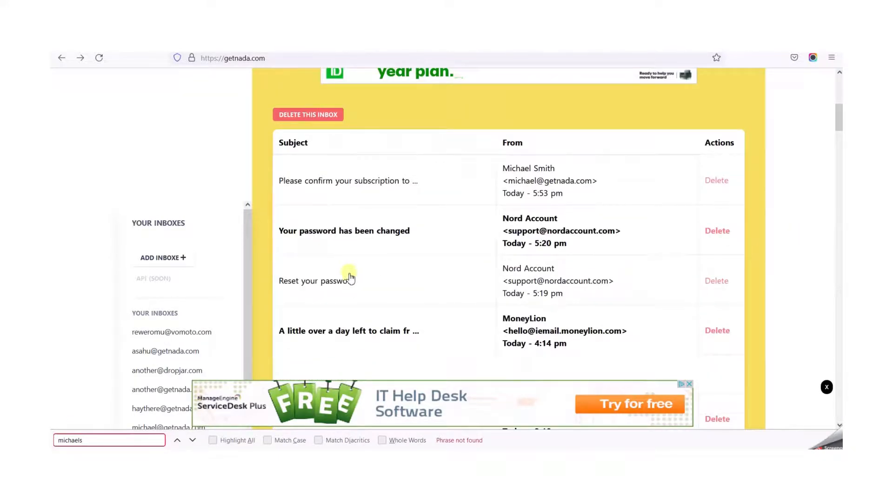
- Reopen the Blog Subscribers confirmation message and open its confirmation link in a new window
{"action": "left_click", "coordinate": [364, 186]}
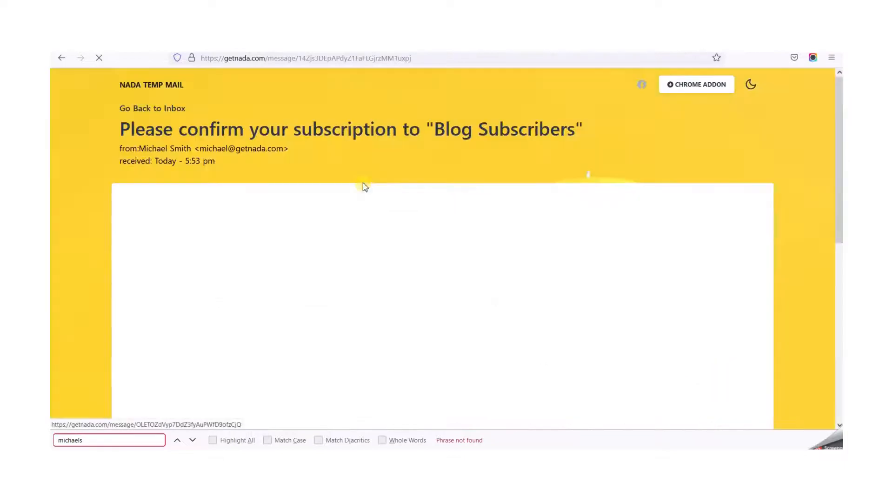
{"action": "scroll", "coordinate": [402, 291], "scroll_direction": "down", "scroll_amount": 3}
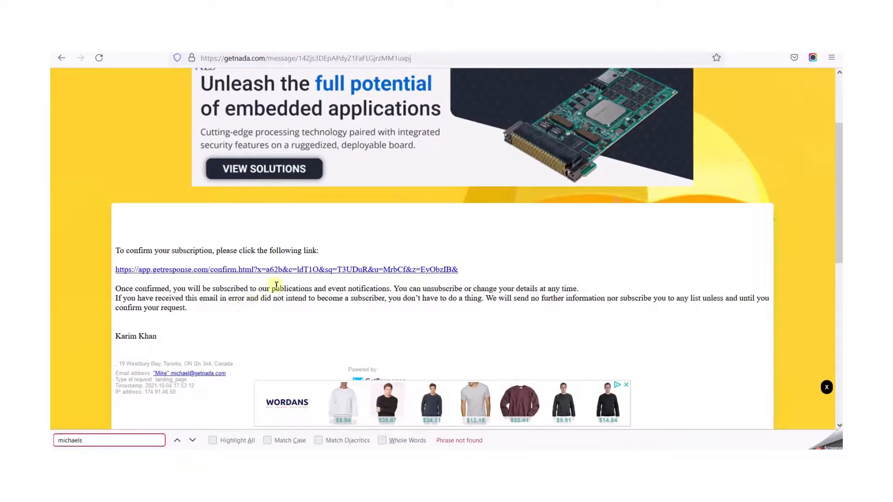
{"action": "right_click", "coordinate": [279, 268]}
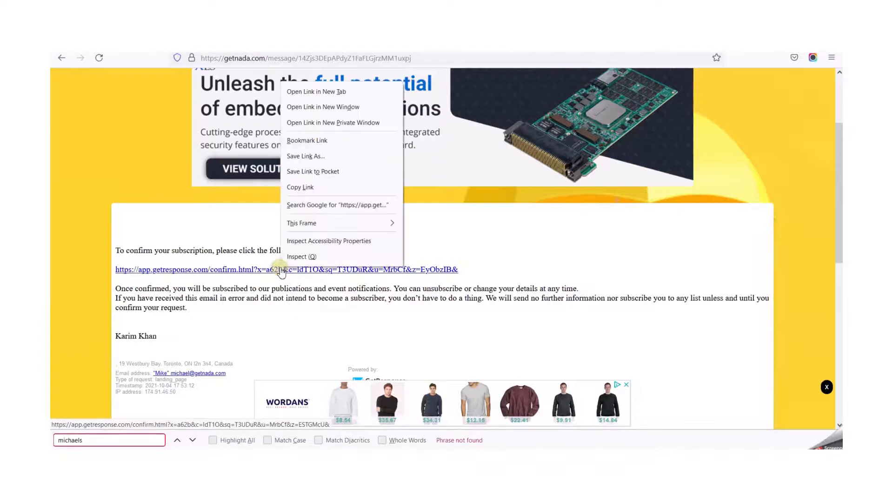
{"action": "left_click", "coordinate": [325, 108]}
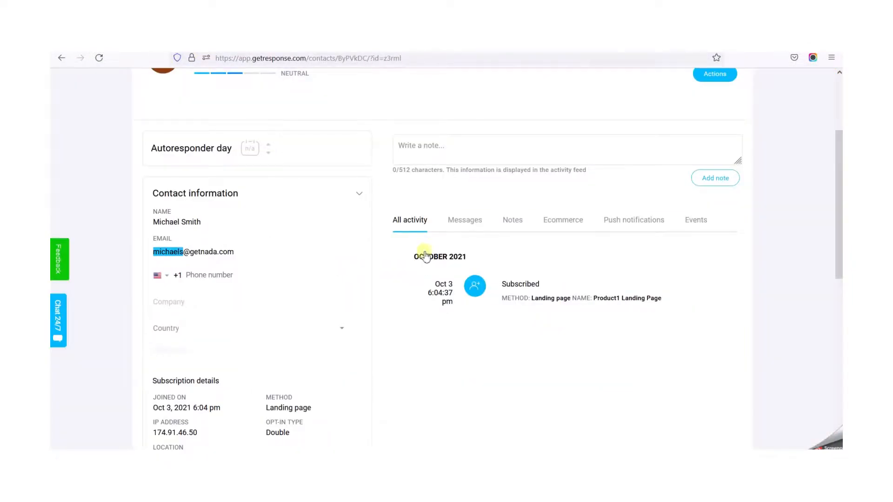
- Return to the contact lists in GetResponse and open the Blog Subscribers list
{"action": "scroll", "coordinate": [399, 262], "scroll_direction": "up", "scroll_amount": 3}
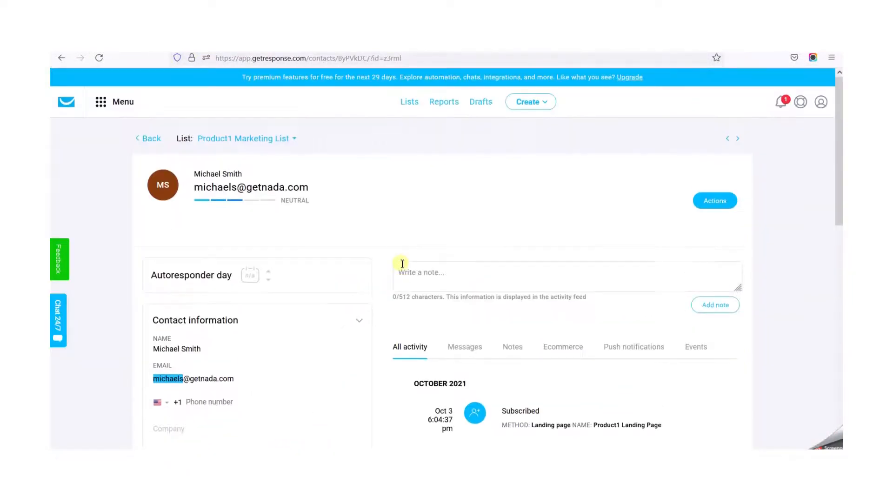
{"action": "left_click", "coordinate": [410, 101]}
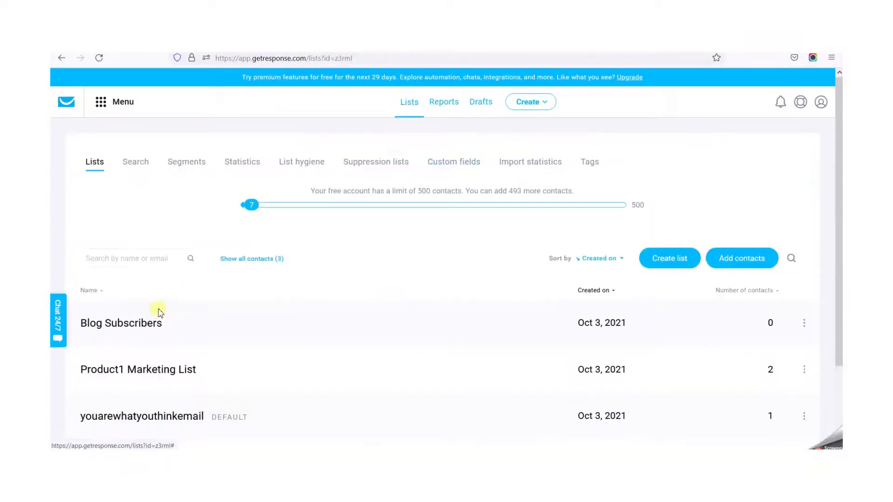
{"action": "left_click", "coordinate": [107, 328]}
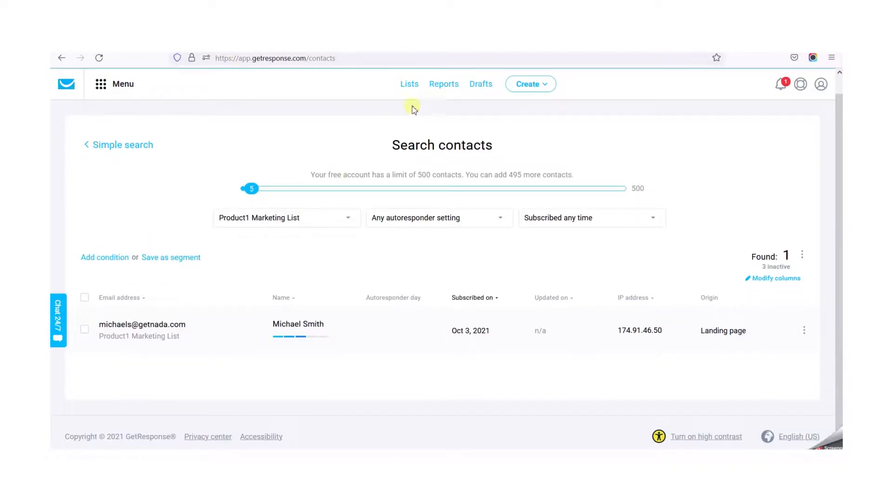
- Switch to the published landing page's thank-you page and load the sign-up form by removing thank_you.html from its address
{"action": "left_click", "coordinate": [104, 84]}
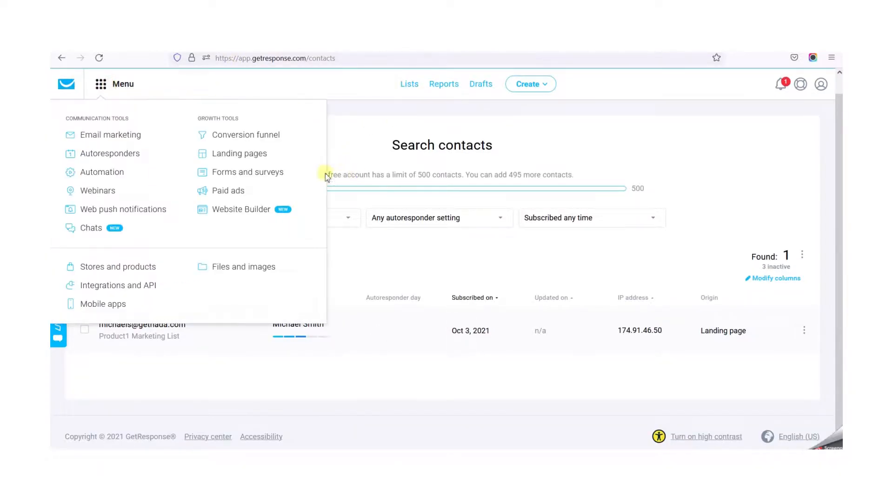
{"action": "left_click", "coordinate": [228, 154]}
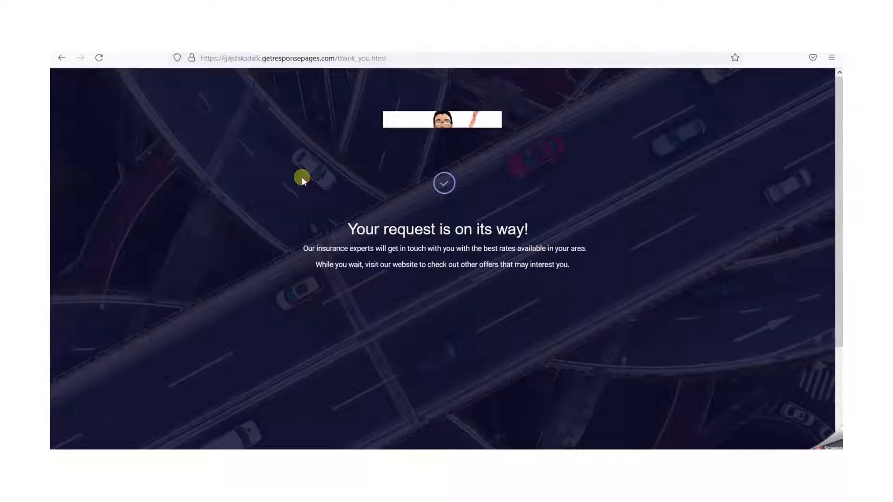
{"action": "left_click", "coordinate": [246, 155]}
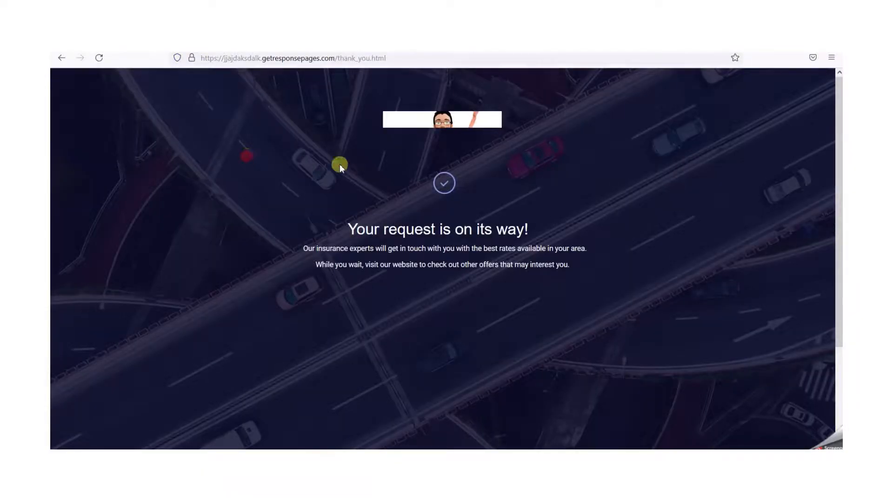
{"action": "left_click", "coordinate": [353, 58]}
{"action": "double_click", "coordinate": [366, 57]}
{"action": "left_click_drag", "start_coordinate": [405, 59], "coordinate": [339, 58]}
{"action": "key", "text": "BackSpace"}
{"action": "key", "text": "Return"}
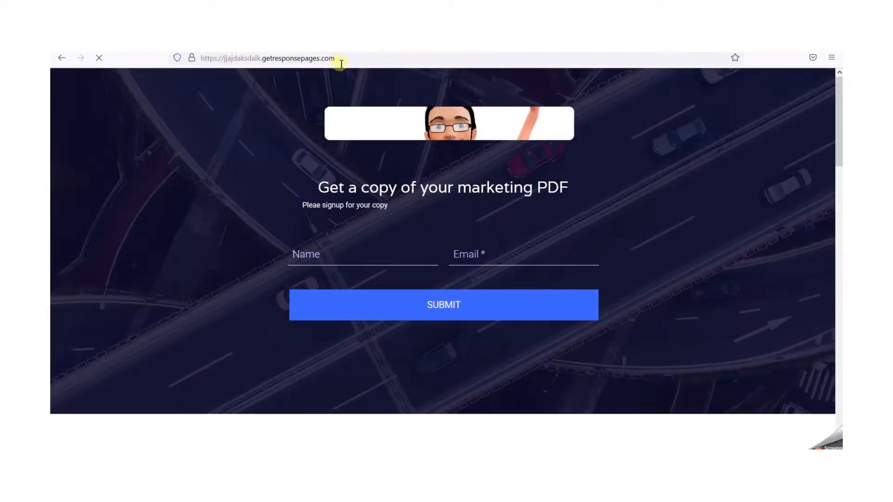
- Enter a new test subscriber's name and email on the marketing PDF form, submit it and read the thank-you message
{"action": "left_click", "coordinate": [348, 252]}
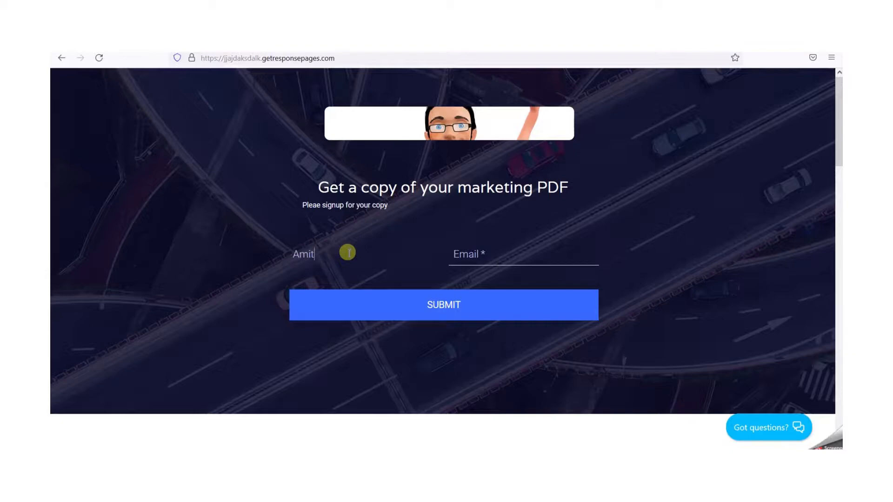
{"action": "key", "text": "Tab"}
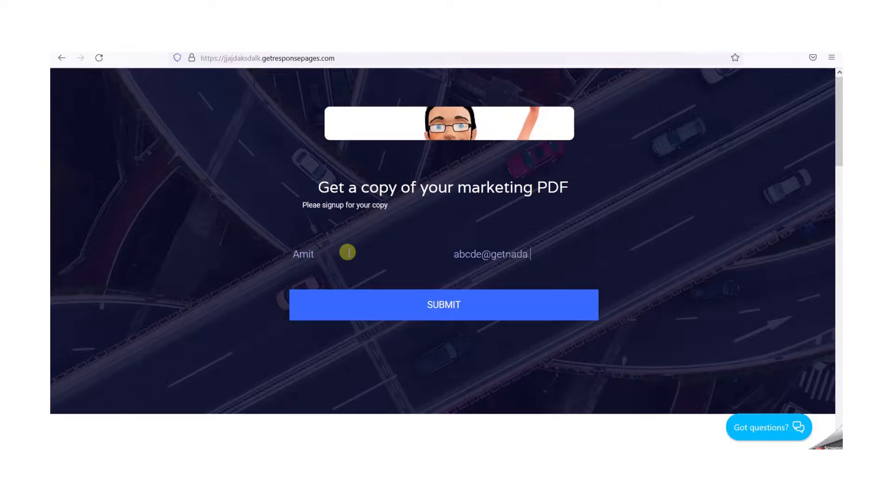
{"action": "double_click", "coordinate": [467, 255]}
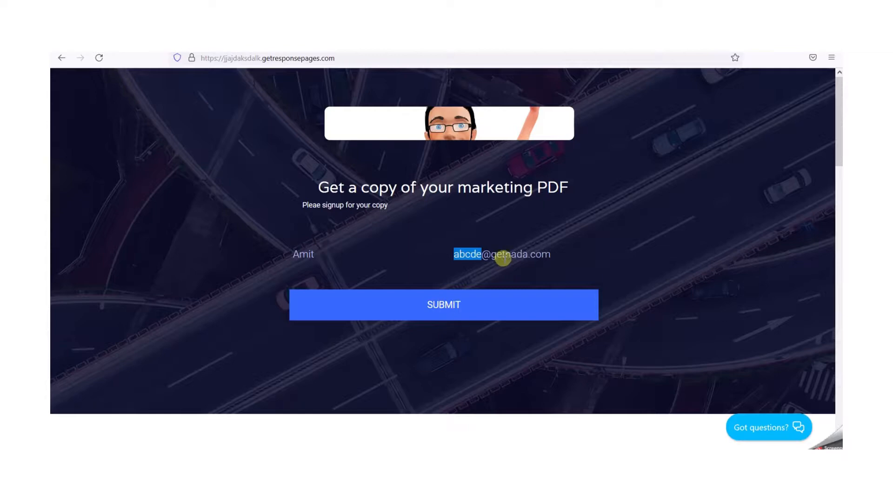
{"action": "left_click", "coordinate": [464, 254]}
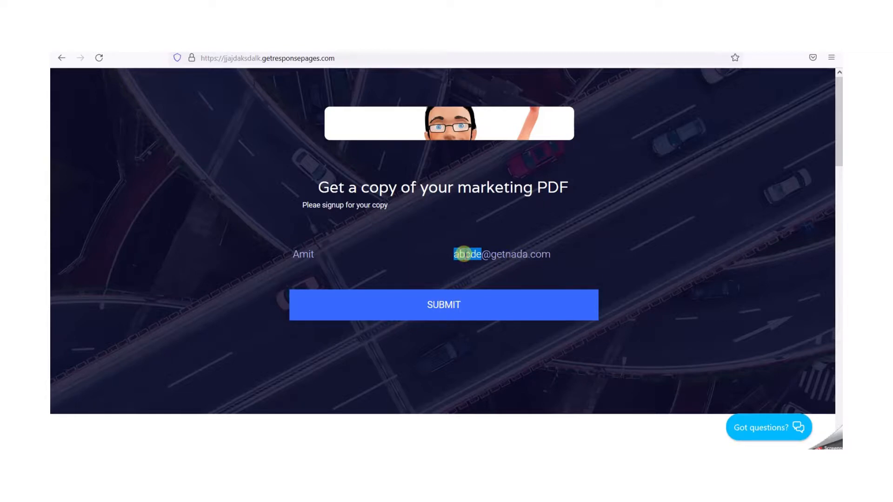
{"action": "left_click", "coordinate": [444, 311]}
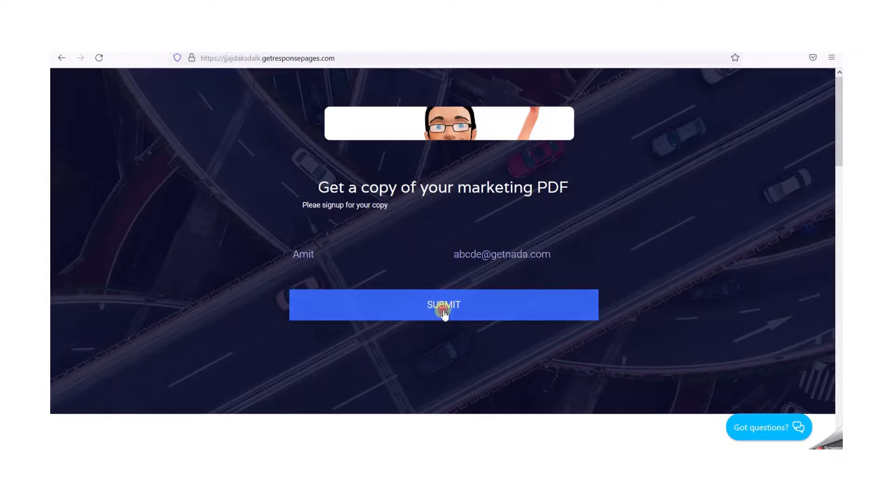
{"action": "left_click_drag", "start_coordinate": [337, 227], "coordinate": [572, 237]}
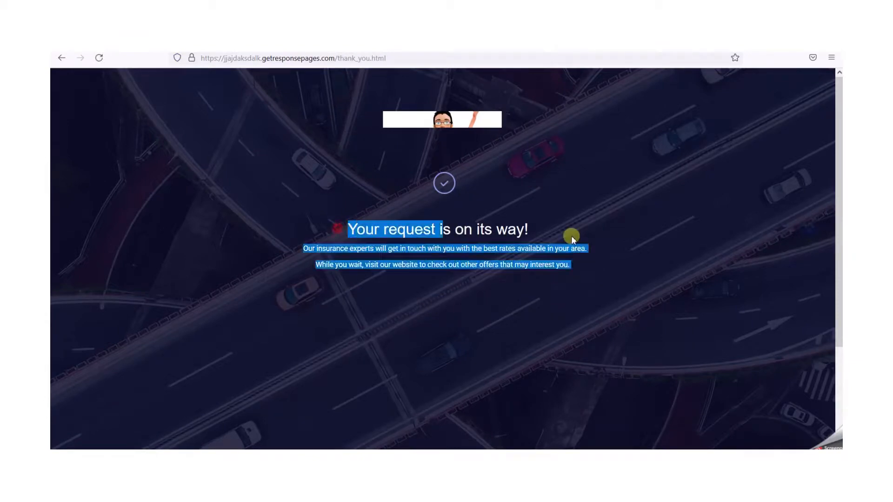
{"action": "left_click", "coordinate": [572, 237]}
- Open the temporary mail site getnada.com in a new private browsing page
{"action": "key", "text": "ctrl+shift+p"}
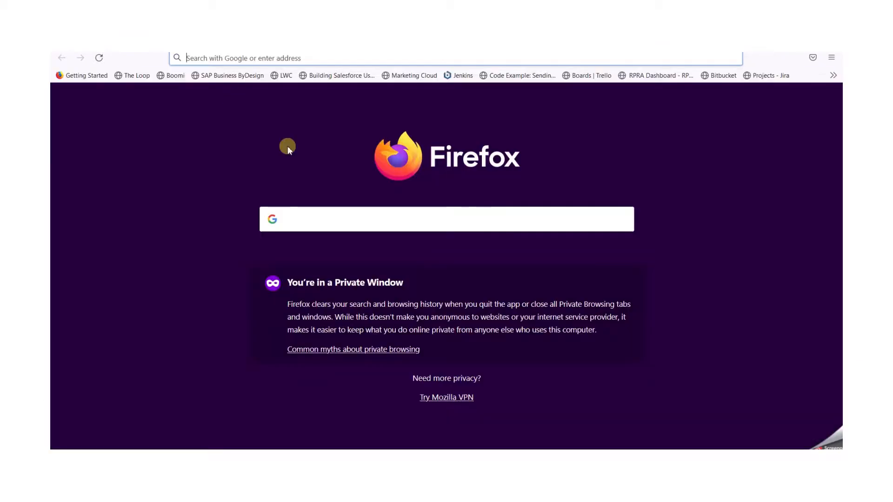
{"action": "type", "text": "get"}
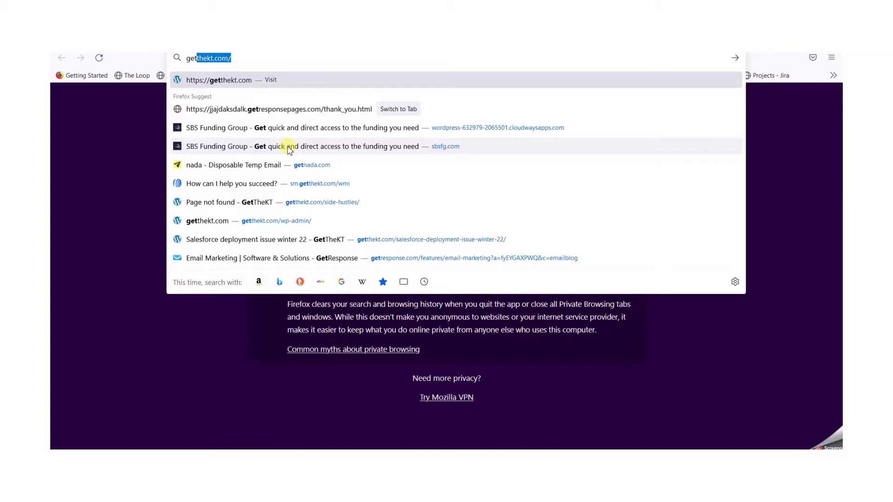
{"action": "type", "text": "nada"}
{"action": "key", "text": "Return"}
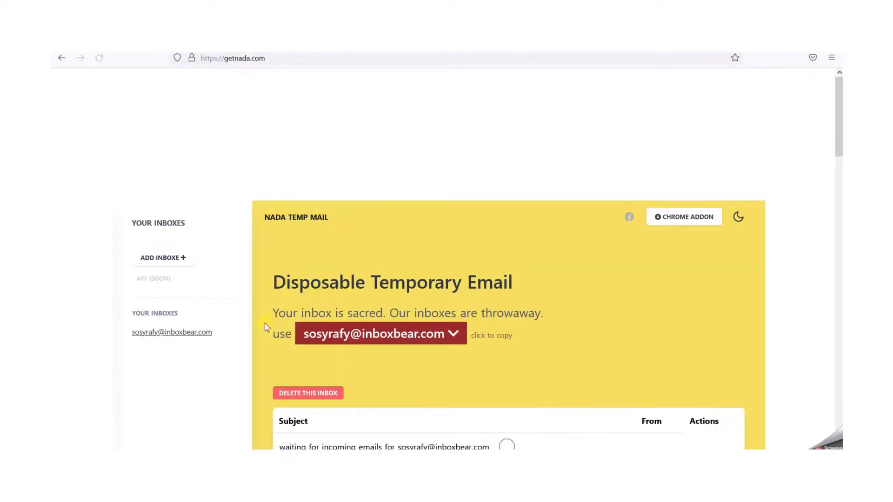
{"action": "left_click", "coordinate": [156, 258]}
{"action": "left_click", "coordinate": [326, 261]}
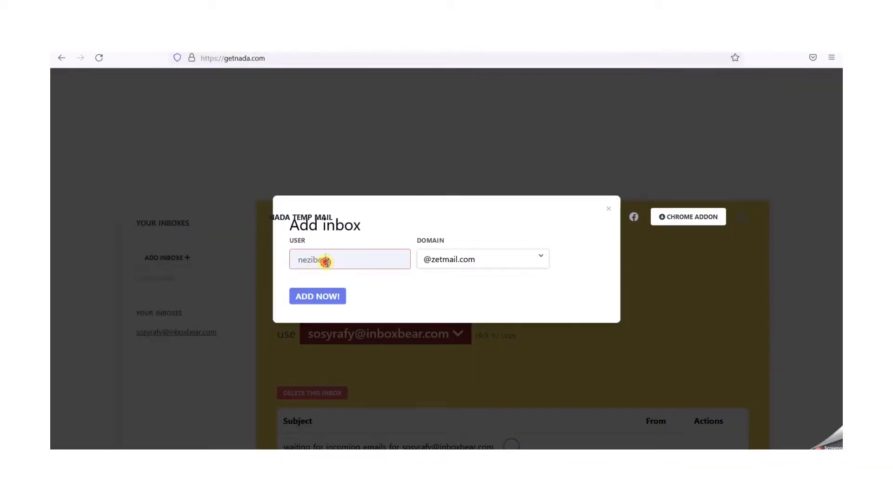
{"action": "type", "text": "abcde"}
{"action": "left_click", "coordinate": [469, 259]}
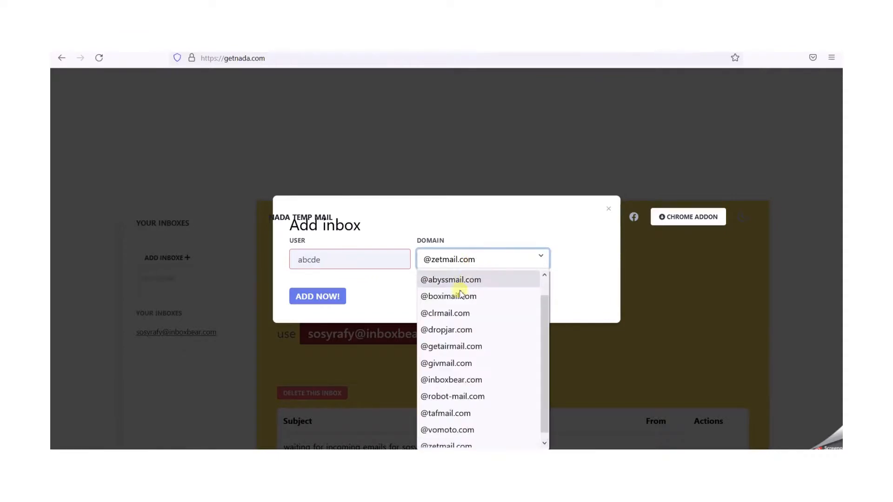
{"action": "scroll", "coordinate": [449, 279], "scroll_direction": "up", "scroll_amount": 1}
{"action": "left_click", "coordinate": [458, 278]}
{"action": "left_click", "coordinate": [375, 281]}
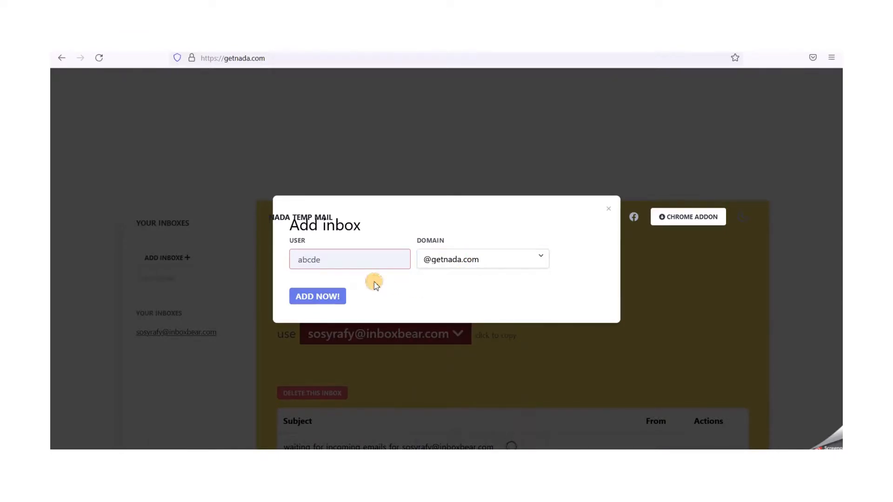
{"action": "left_click", "coordinate": [316, 298]}
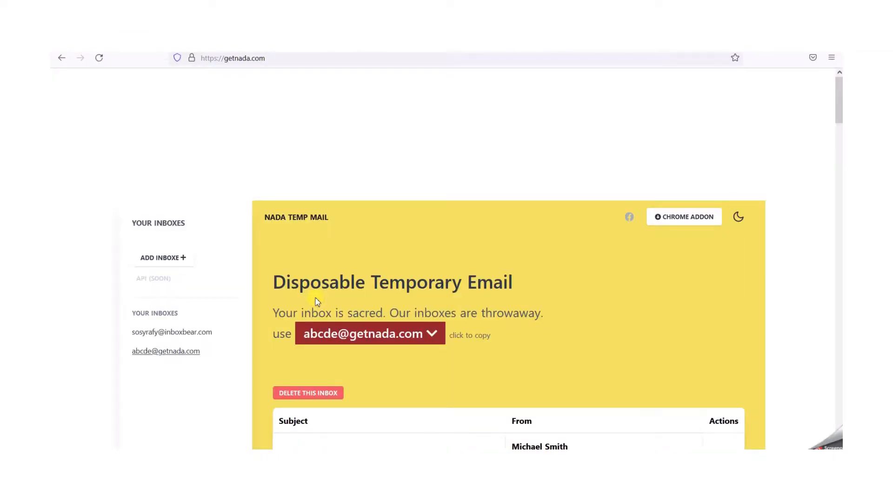
{"action": "scroll", "coordinate": [400, 418], "scroll_direction": "down", "scroll_amount": 3}
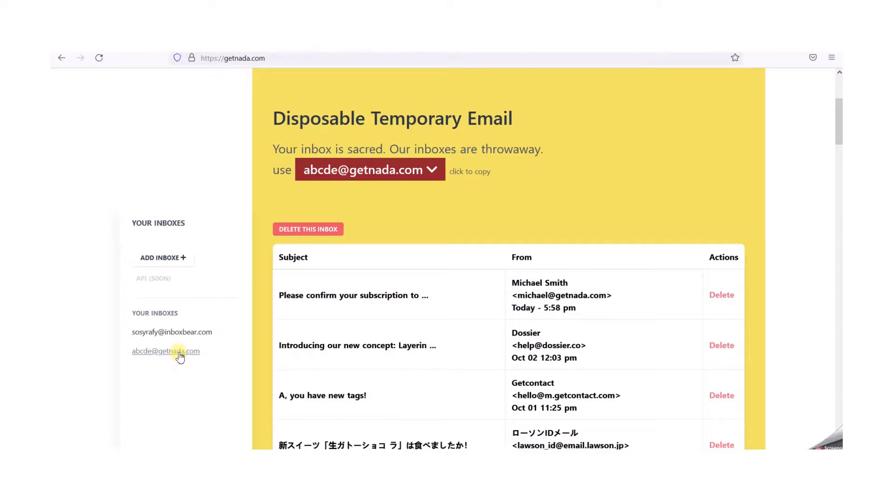
{"action": "left_click", "coordinate": [535, 301]}
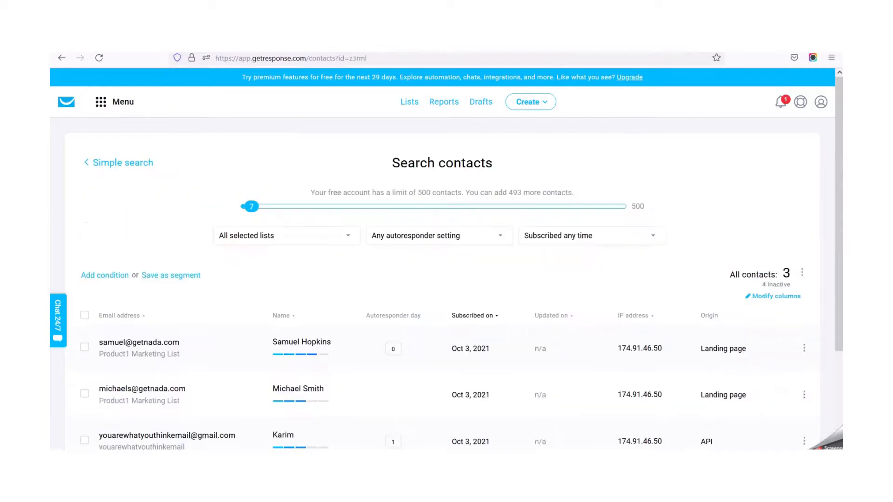
- Switch to GetResponse, return to the contact lists and check the Blog Subscribers list for contacts
{"action": "left_click", "coordinate": [107, 163]}
{"action": "left_click", "coordinate": [411, 101]}
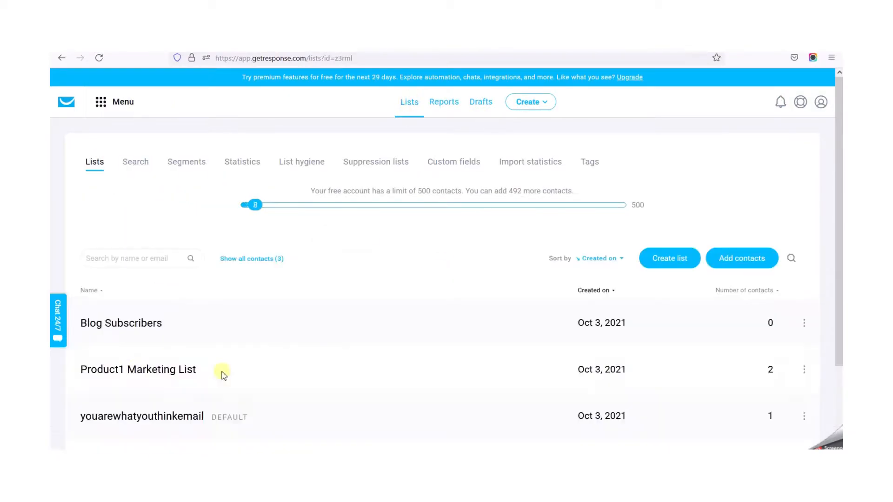
{"action": "left_click", "coordinate": [109, 322]}
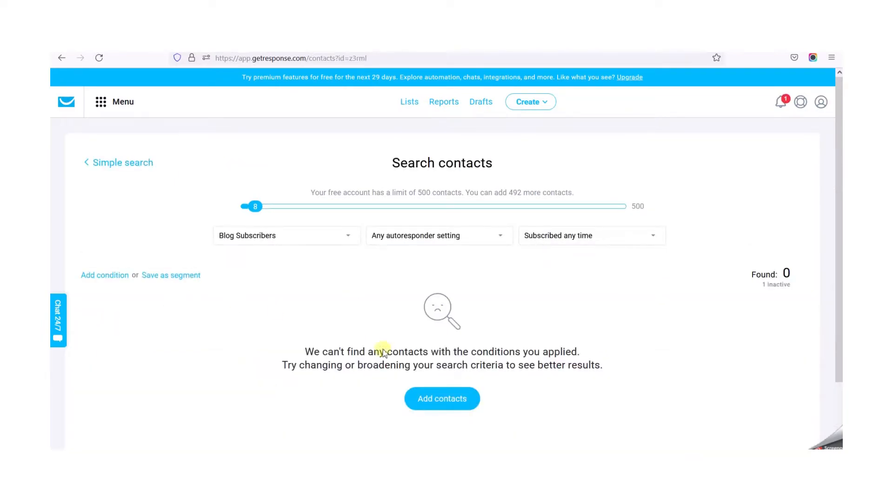
{"action": "scroll", "coordinate": [386, 349], "scroll_direction": "down", "scroll_amount": 2}
- Switch back to the Blog Subscribers confirmation email, open its confirmation link and read the resulting subscription page
{"action": "key", "text": "alt+Tab"}
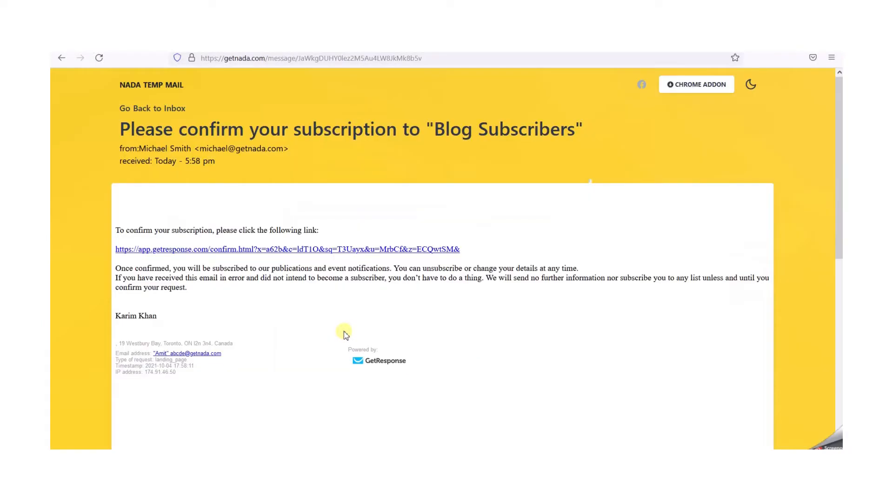
{"action": "left_click", "coordinate": [296, 252]}
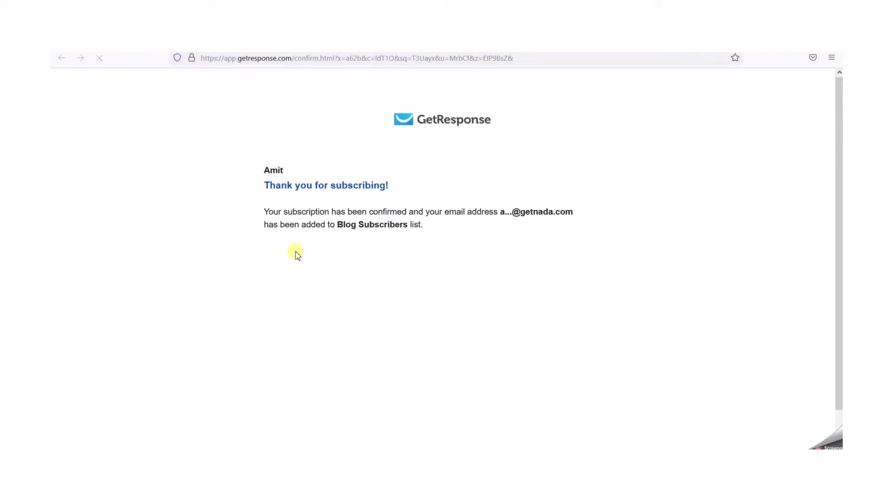
{"action": "left_click_drag", "start_coordinate": [263, 186], "coordinate": [398, 186]}
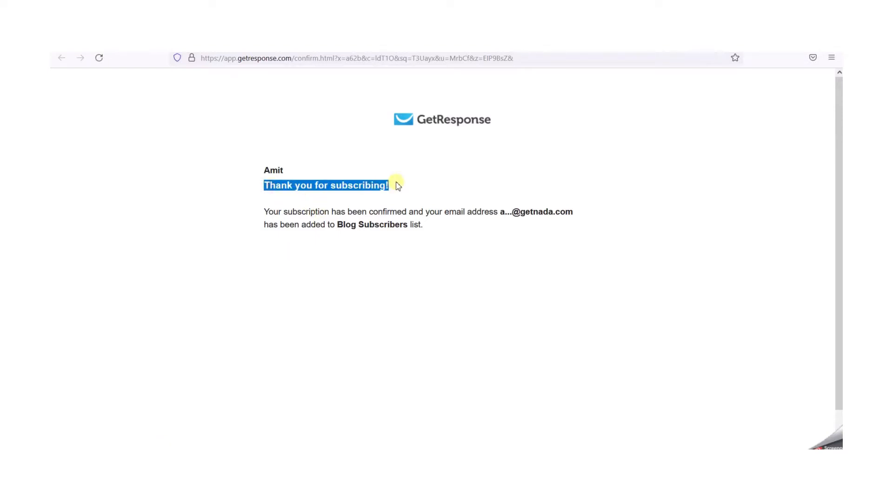
{"action": "left_click_drag", "start_coordinate": [598, 221], "coordinate": [468, 214]}
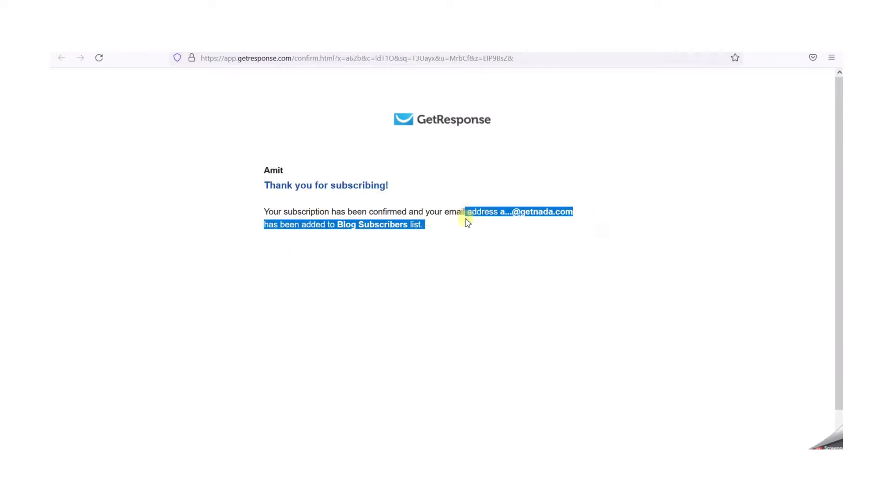
{"action": "left_click", "coordinate": [480, 261]}
{"action": "left_click_drag", "start_coordinate": [261, 185], "coordinate": [418, 191]}
{"action": "left_click", "coordinate": [397, 241]}
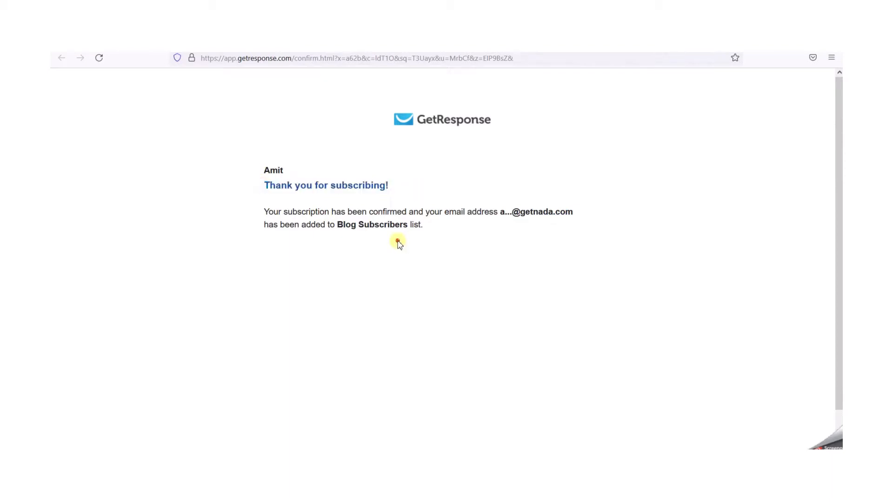
{"action": "left_click_drag", "start_coordinate": [334, 225], "coordinate": [427, 228]}
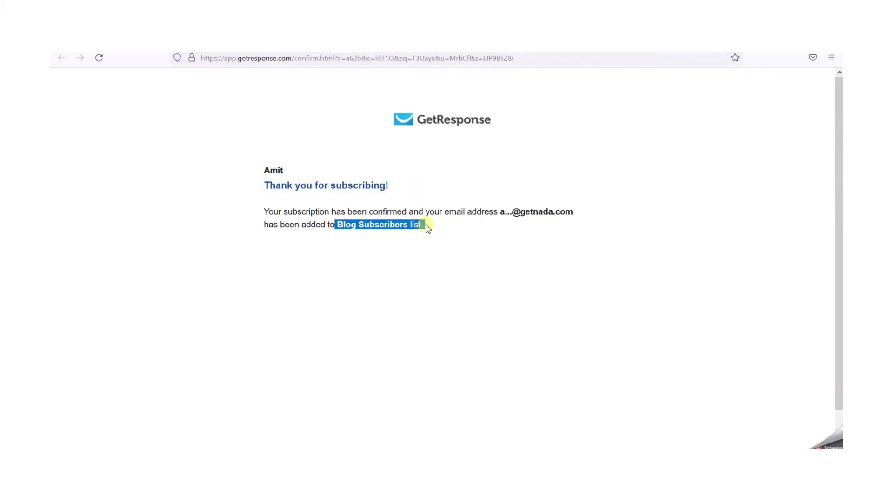
{"action": "double_click", "coordinate": [381, 226]}
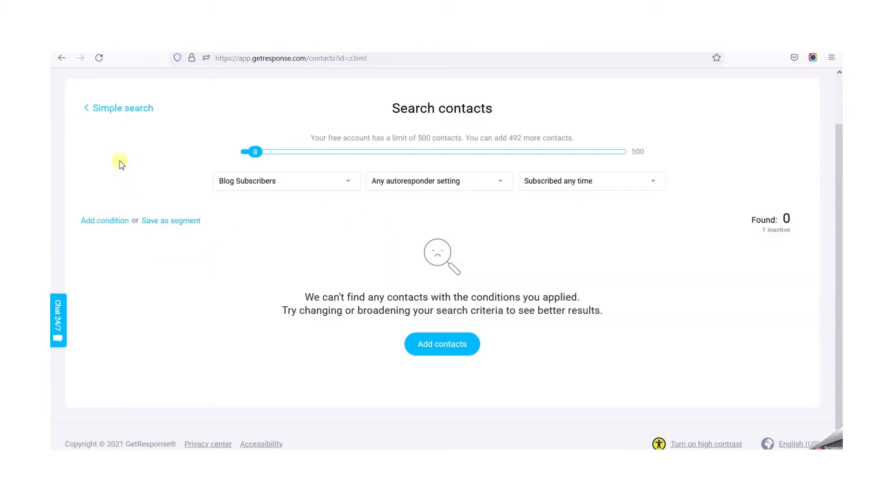
- Return to GetResponse, reload the contacts page and reopen the Blog Subscribers list to check for the new contact
{"action": "left_click", "coordinate": [99, 57]}
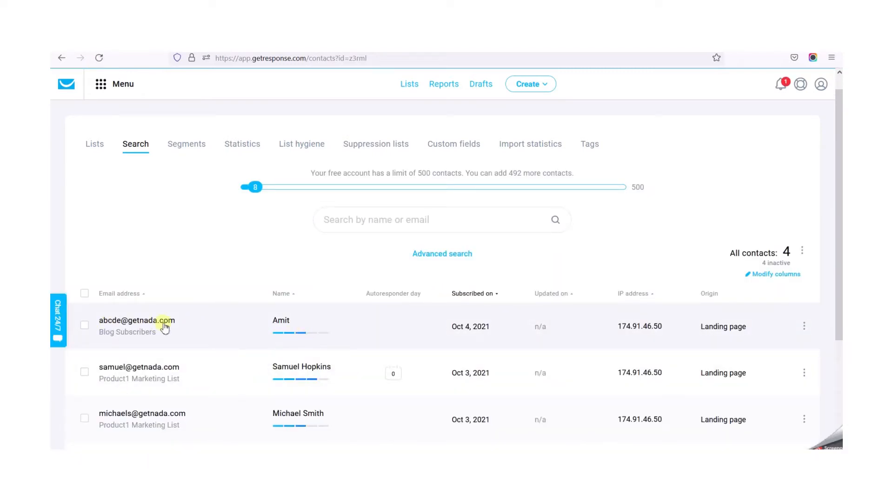
{"action": "left_click", "coordinate": [95, 143]}
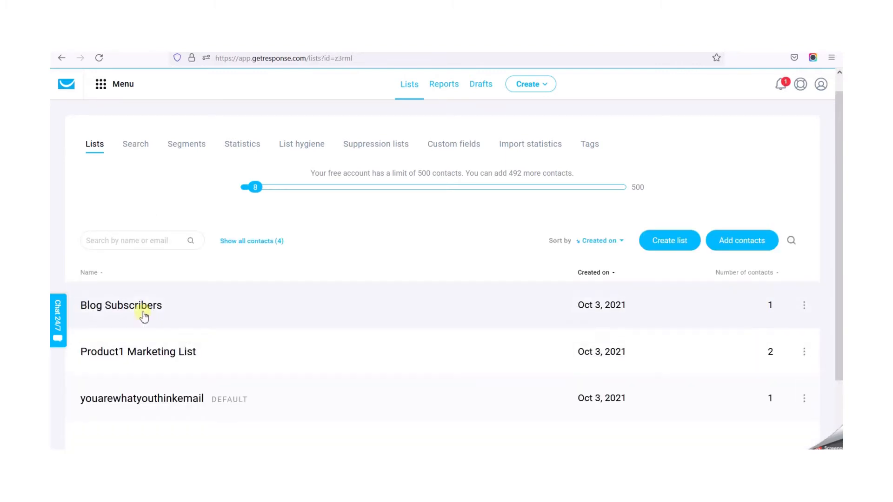
{"action": "left_click", "coordinate": [129, 309]}
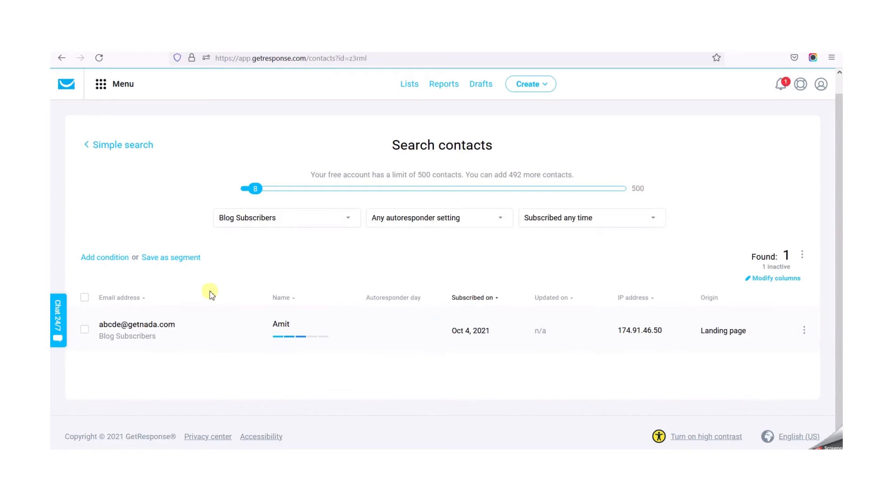